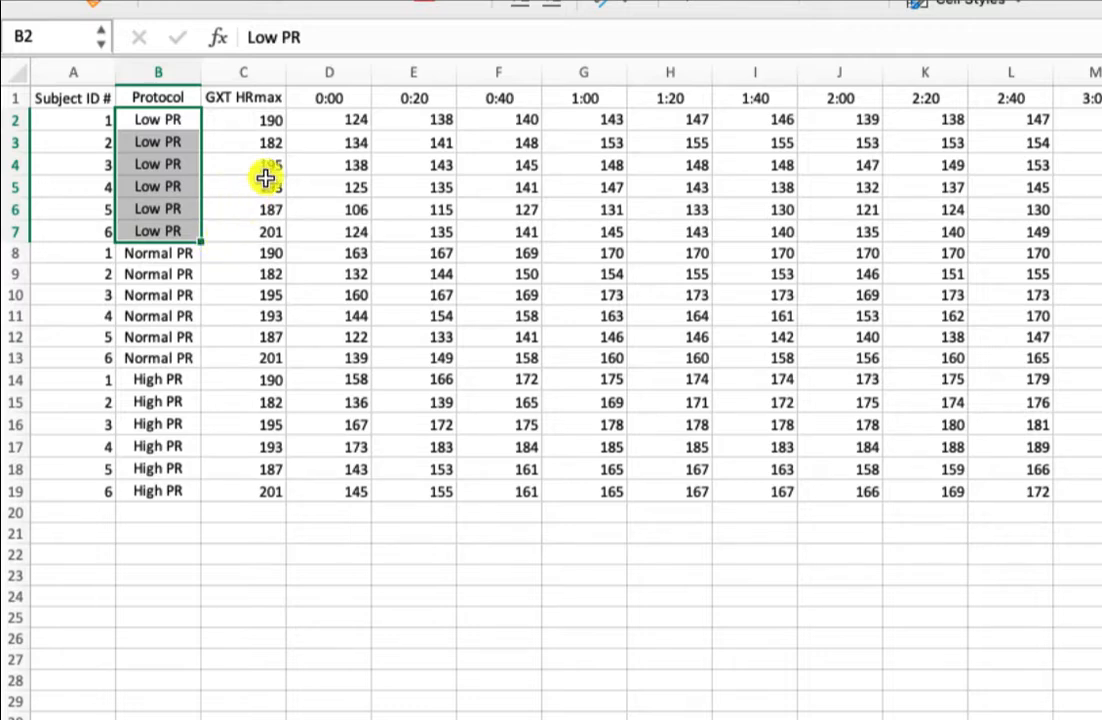
Review the GXT HRmax column and the heart-rate time columns starting at 0:00 across the sheet.
{"action": "left_click", "coordinate": [255, 76]}
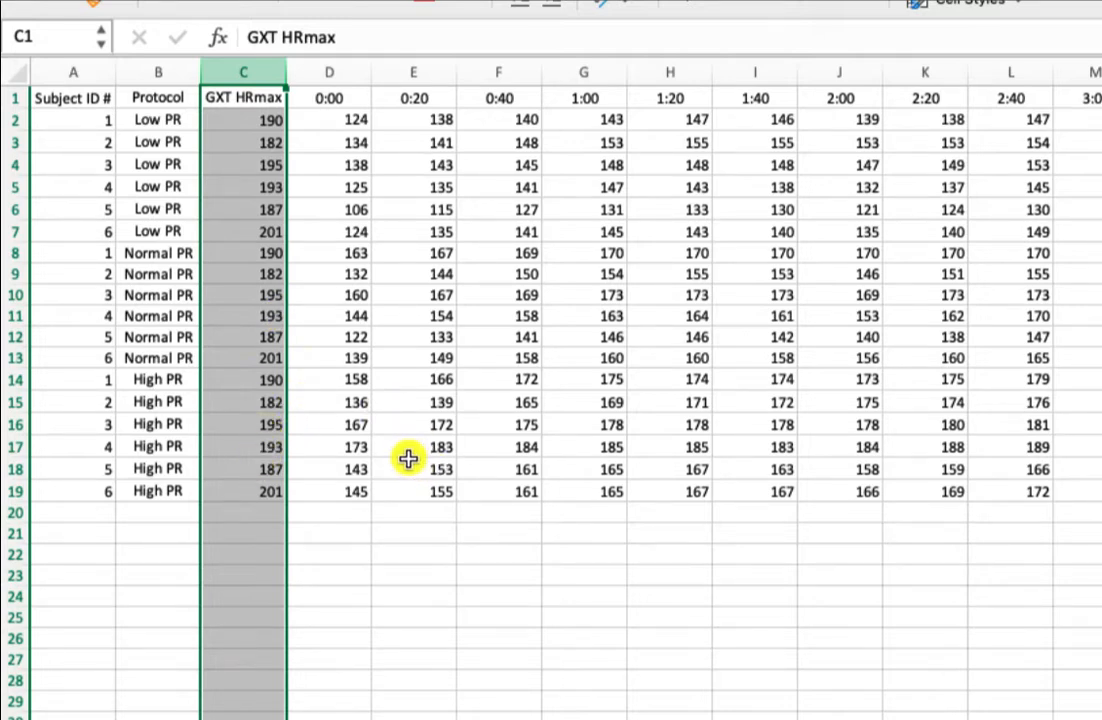
{"action": "left_click", "coordinate": [352, 98]}
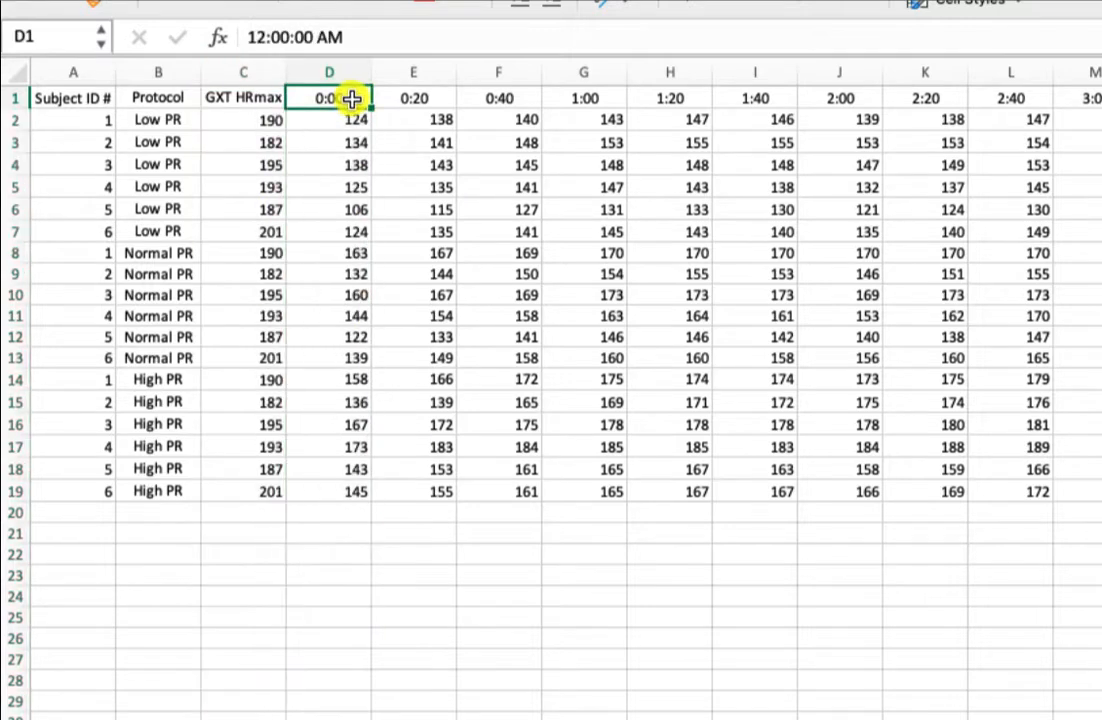
{"action": "left_click", "coordinate": [430, 98]}
{"action": "left_click", "coordinate": [500, 98]}
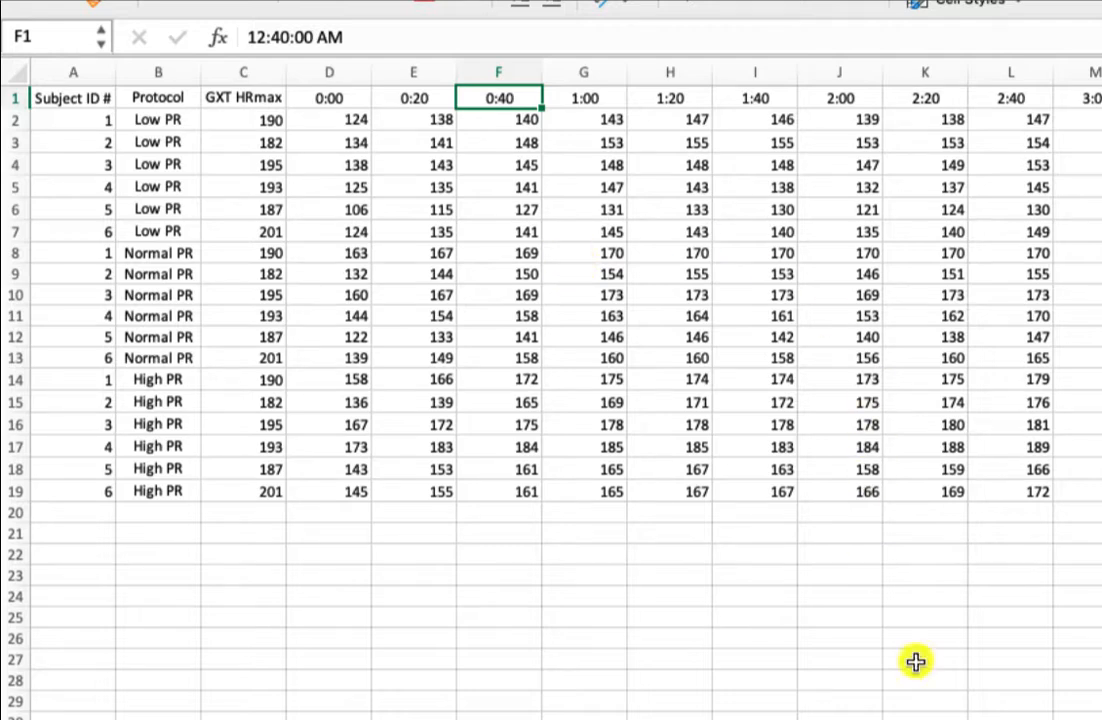
{"action": "scroll", "coordinate": [551, 300], "scroll_direction": "right", "scroll_amount": 15}
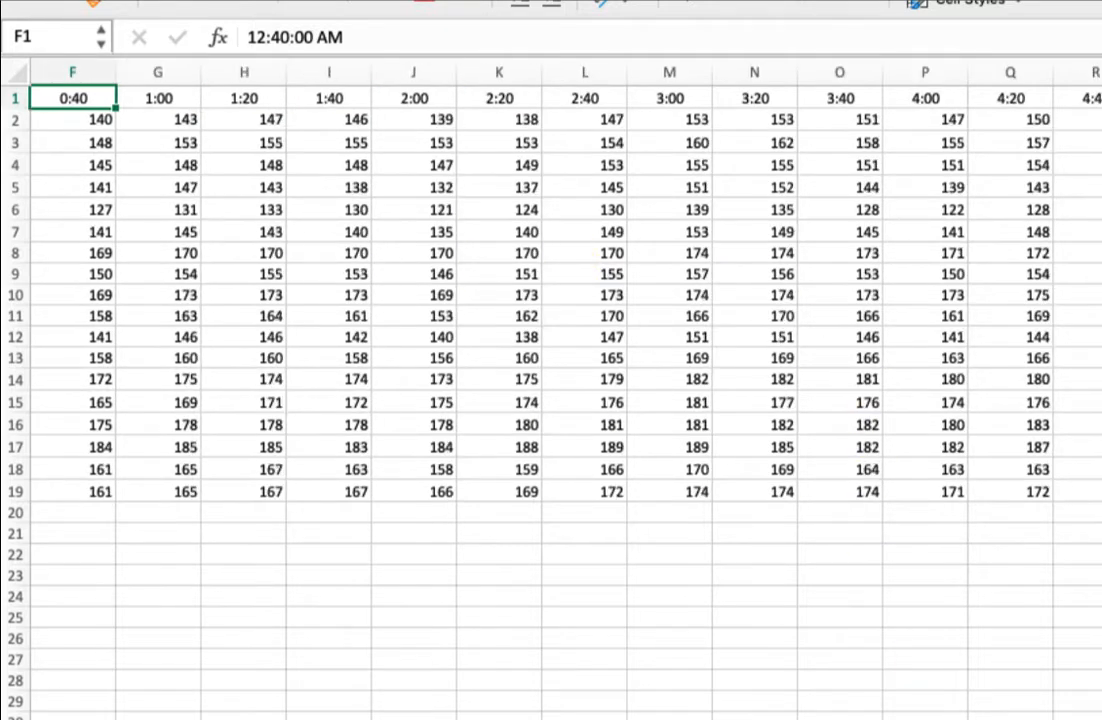
{"action": "scroll", "coordinate": [551, 300], "scroll_direction": "right", "scroll_amount": 20}
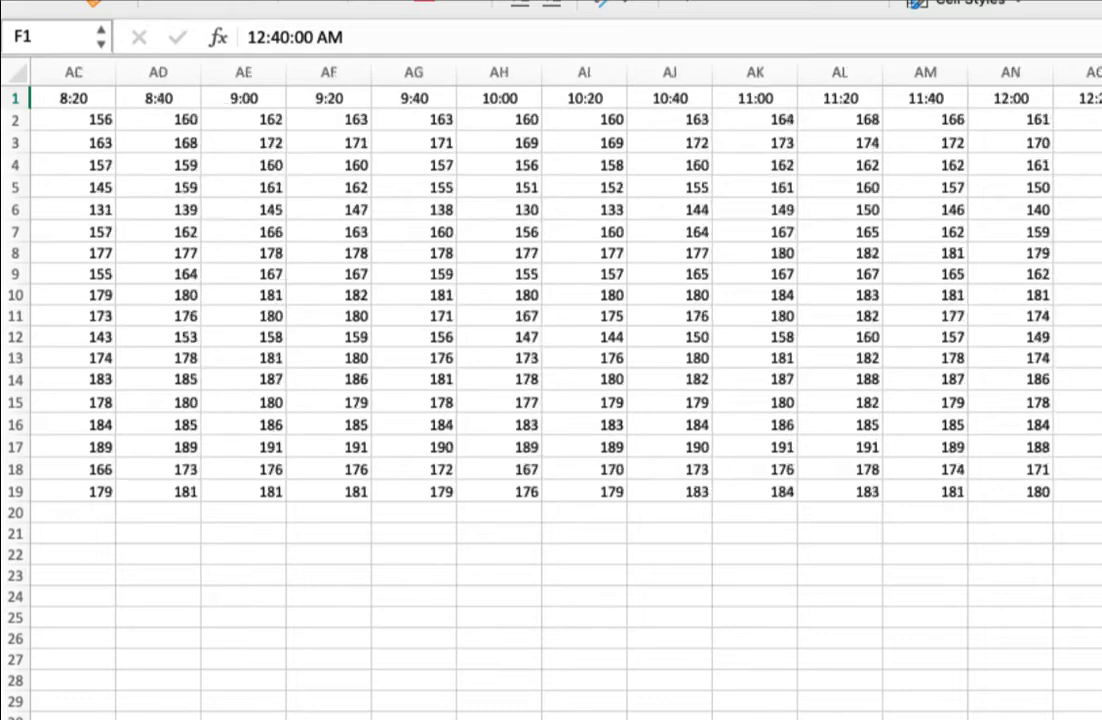
{"action": "scroll", "coordinate": [551, 300], "scroll_direction": "right", "scroll_amount": 10}
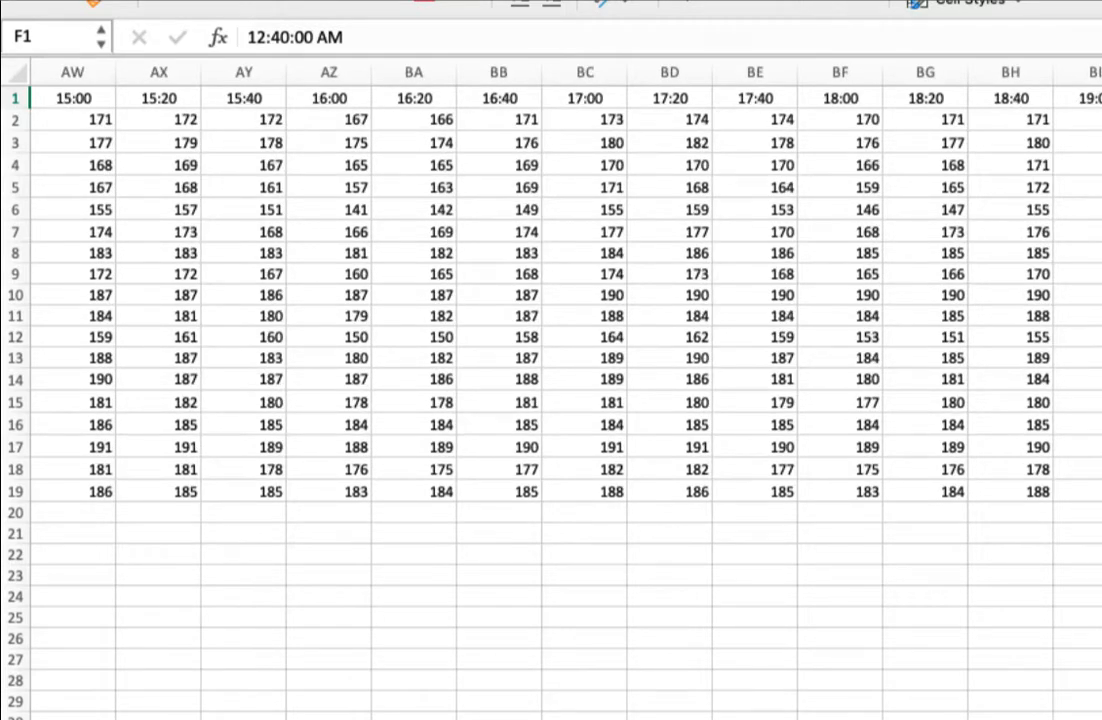
{"action": "scroll", "coordinate": [551, 300], "scroll_direction": "left", "scroll_amount": 20}
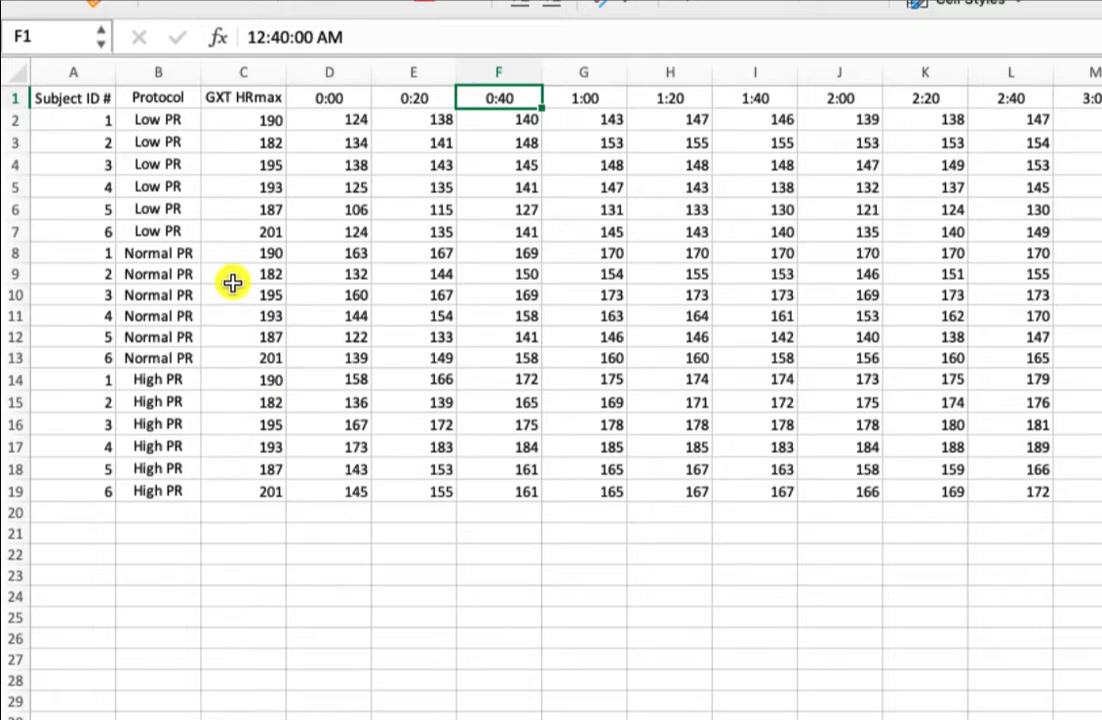
Copy the Subject ID #, Protocol and GXT HRmax columns (A1:C19) to a new table starting at A22.
{"action": "left_click", "coordinate": [67, 95]}
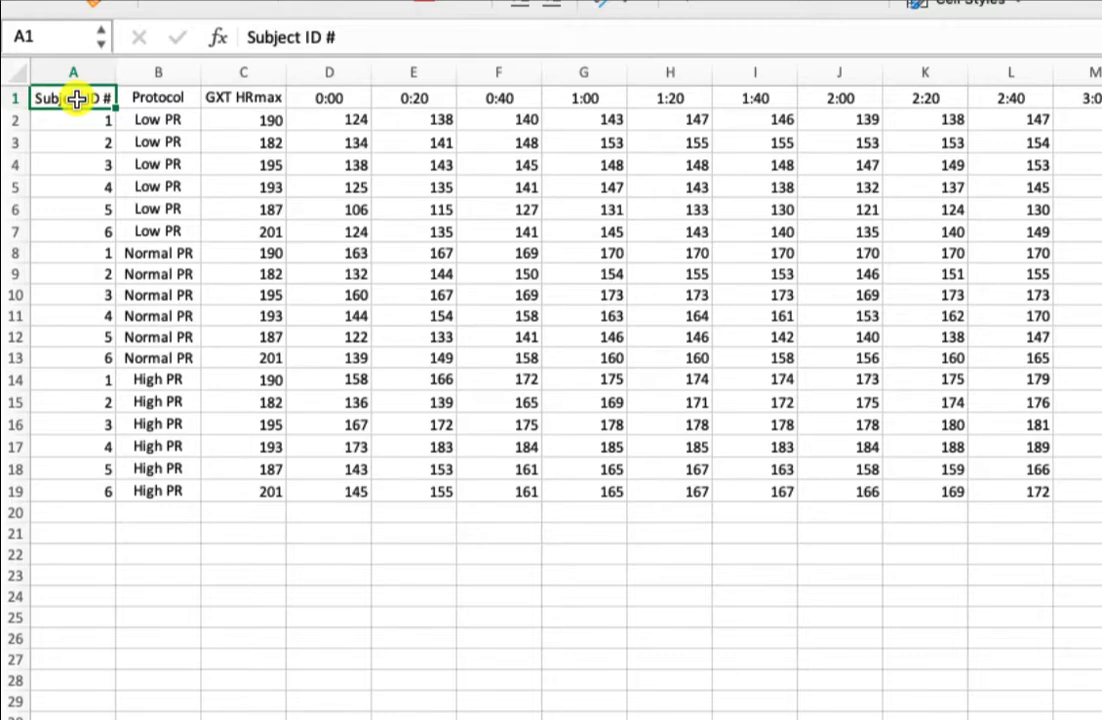
{"action": "left_click_drag", "start_coordinate": [77, 99], "coordinate": [261, 492]}
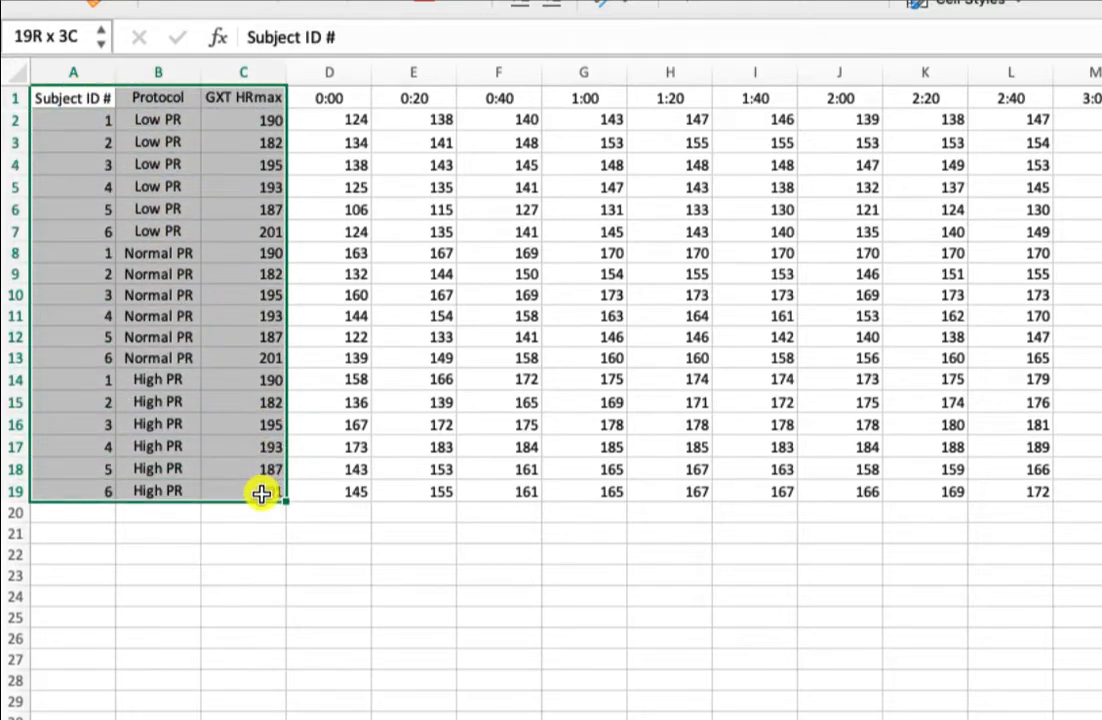
{"action": "left_click_drag", "start_coordinate": [261, 492], "coordinate": [261, 492]}
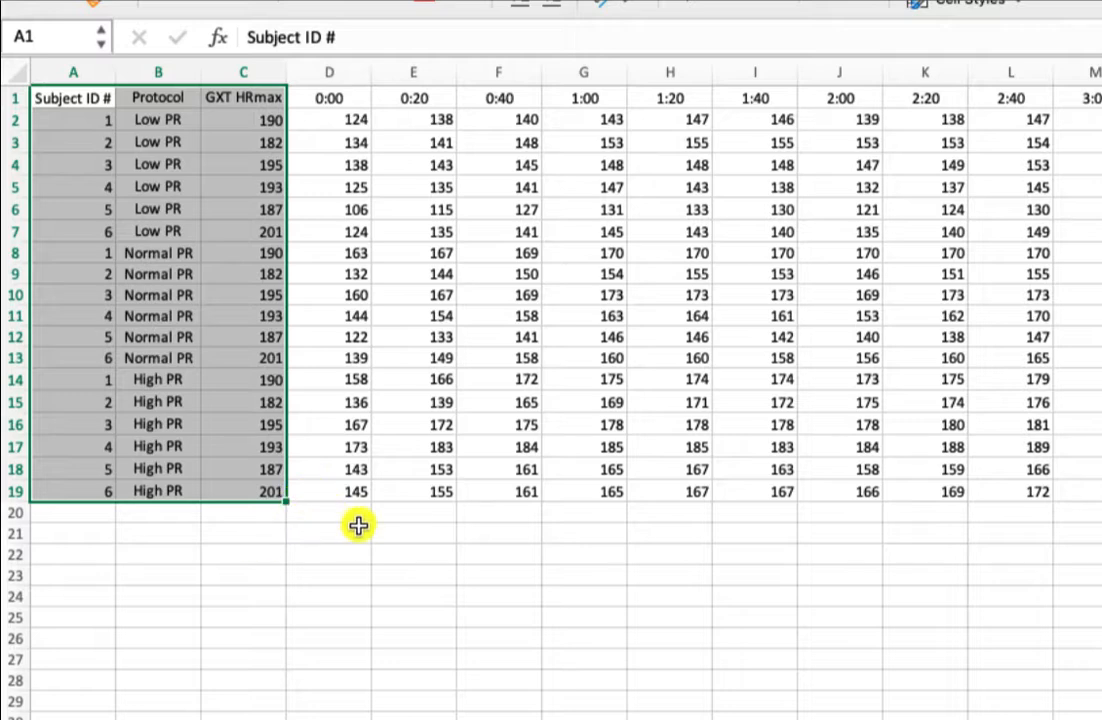
{"action": "key", "text": "super+c"}
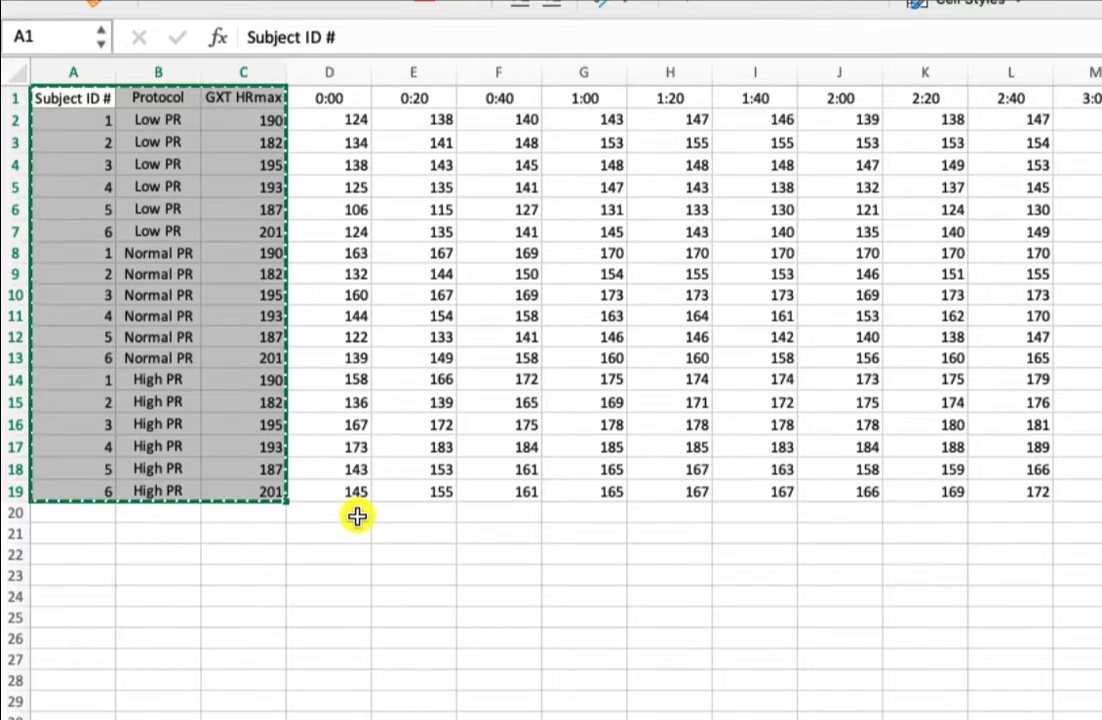
{"action": "left_click", "coordinate": [70, 558]}
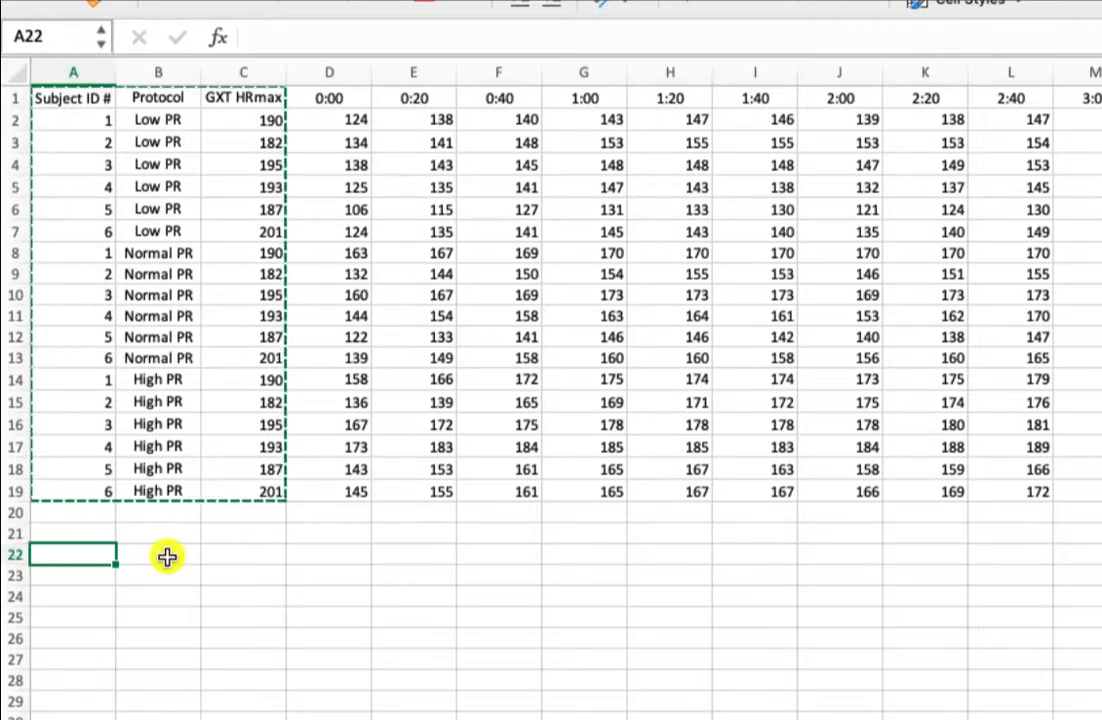
{"action": "key", "text": "super+v"}
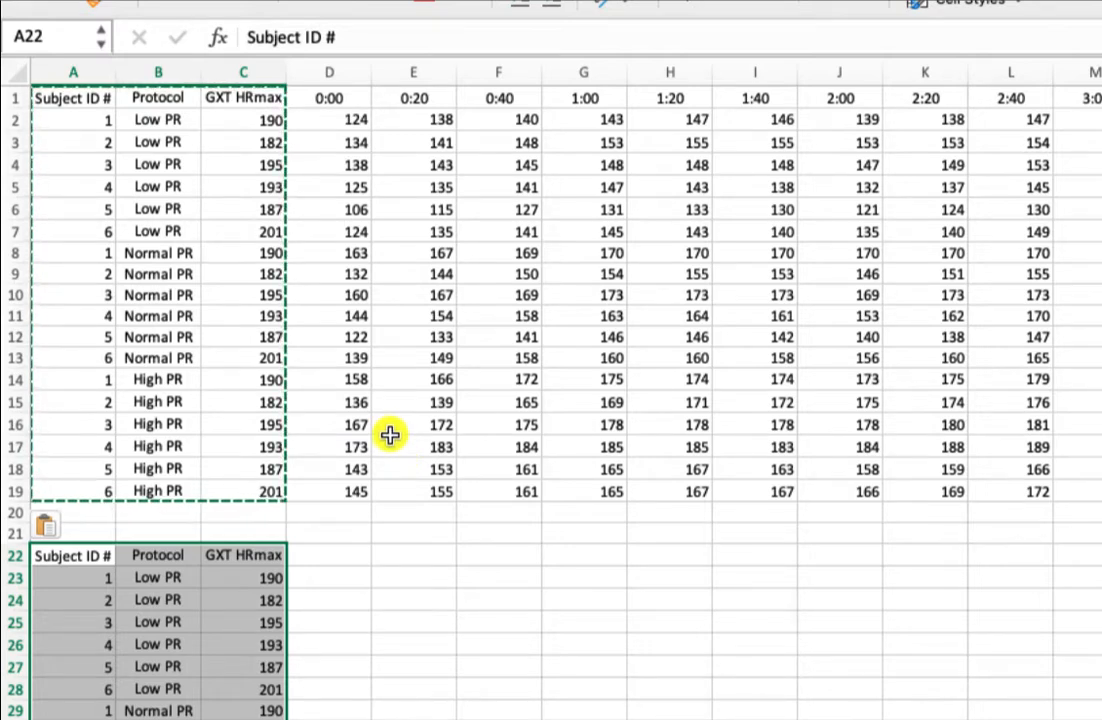
Copy all the time headers in row 1 from D1 onward into row 22, starting at D22.
{"action": "left_click", "coordinate": [325, 98]}
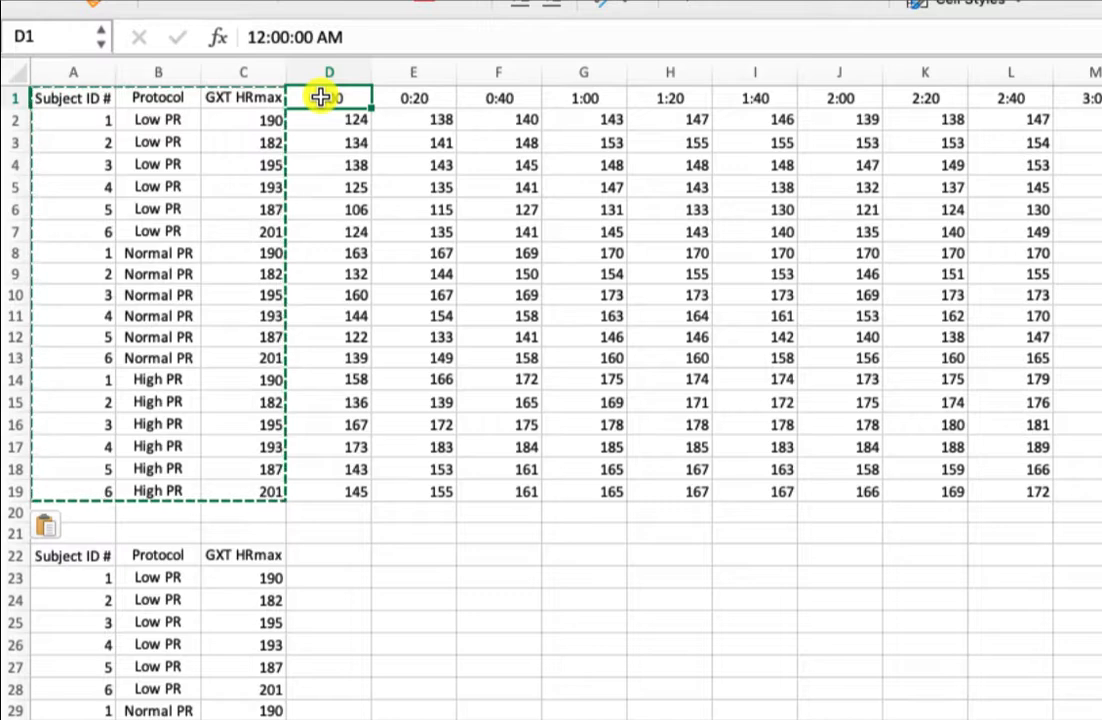
{"action": "key", "text": "ctrl+shift+Right"}
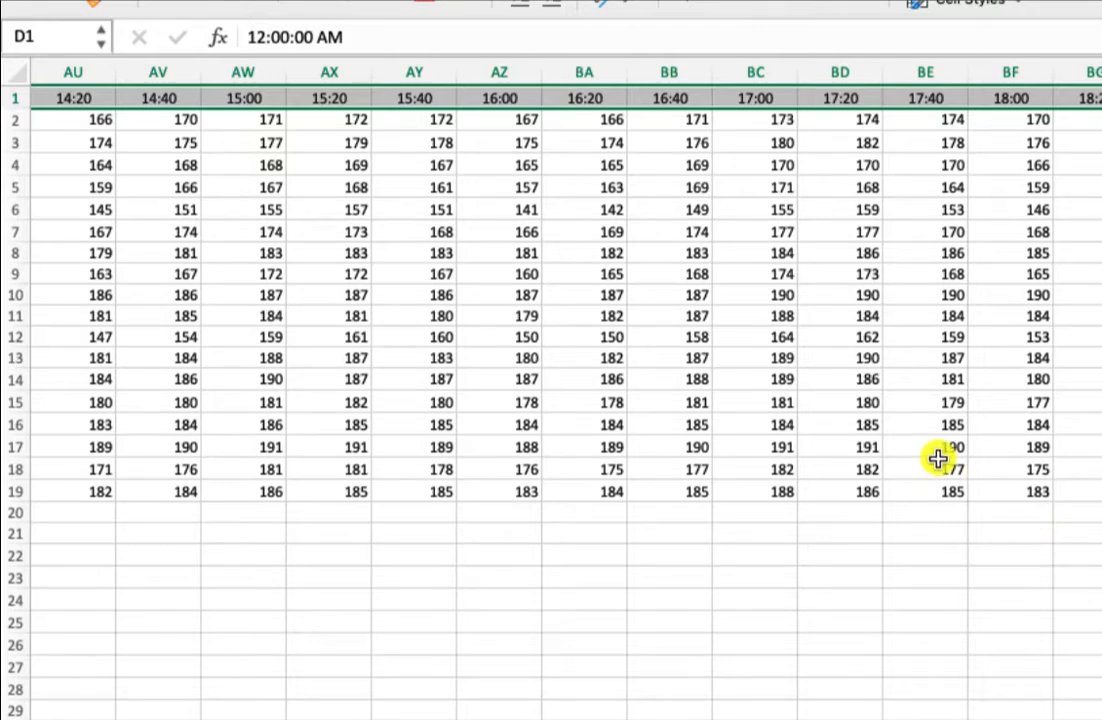
{"action": "key", "text": "super+c"}
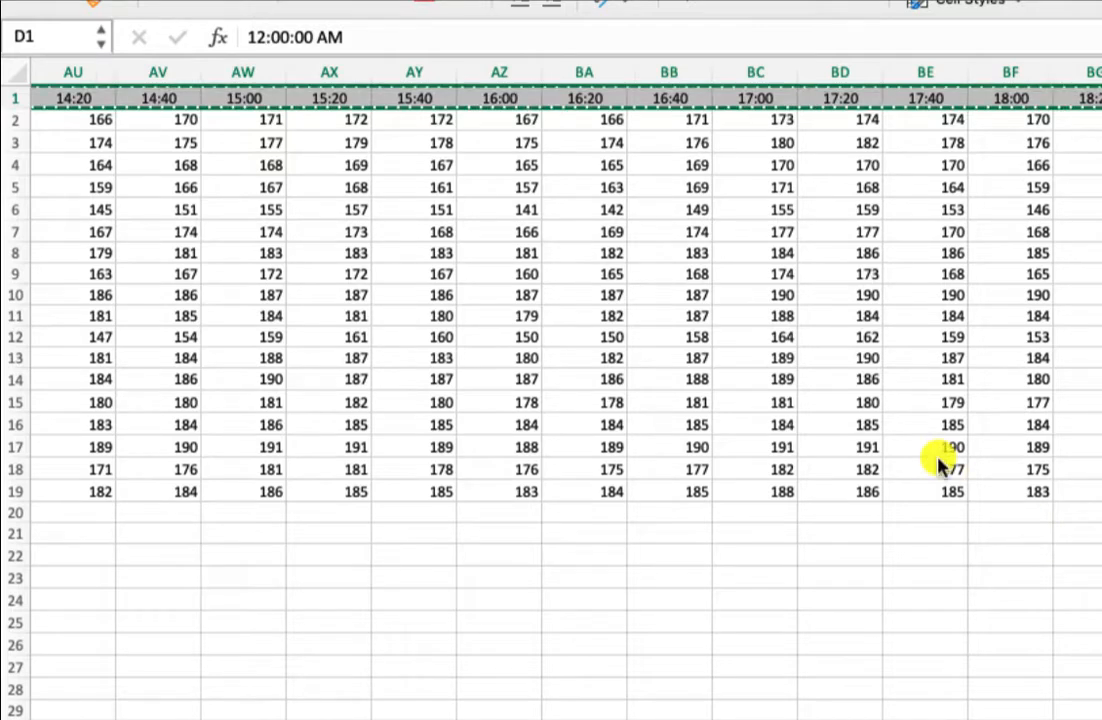
{"action": "scroll", "coordinate": [940, 461], "scroll_direction": "left", "scroll_amount": 20}
{"action": "left_click", "coordinate": [325, 552]}
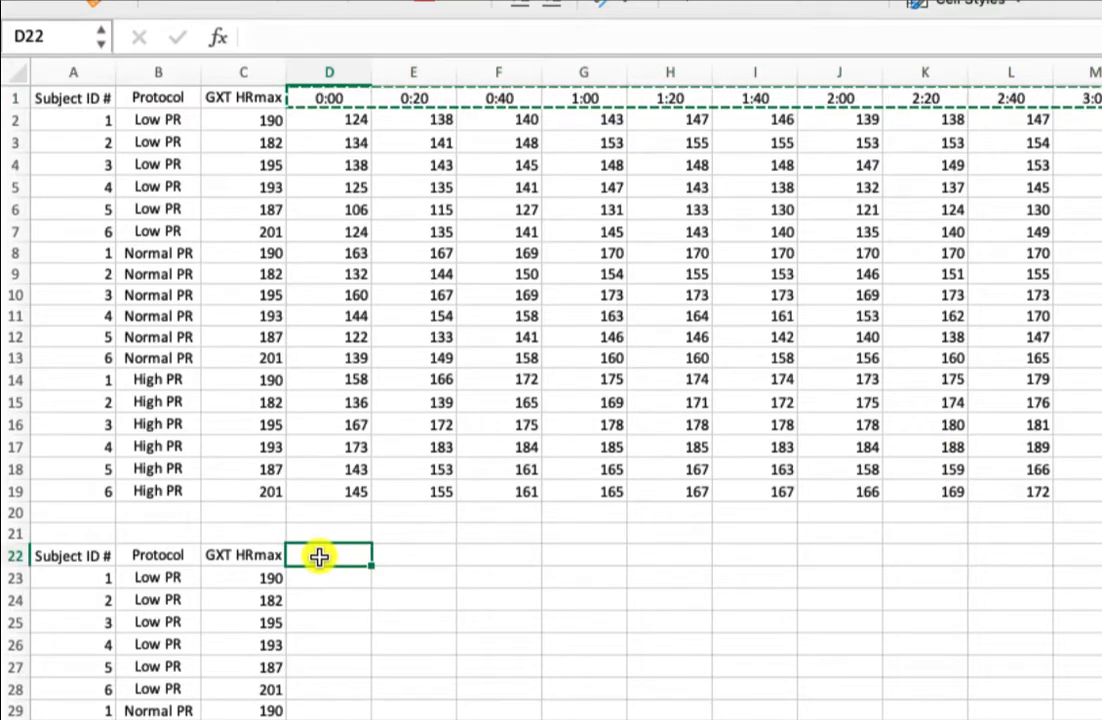
{"action": "key", "text": "super+v"}
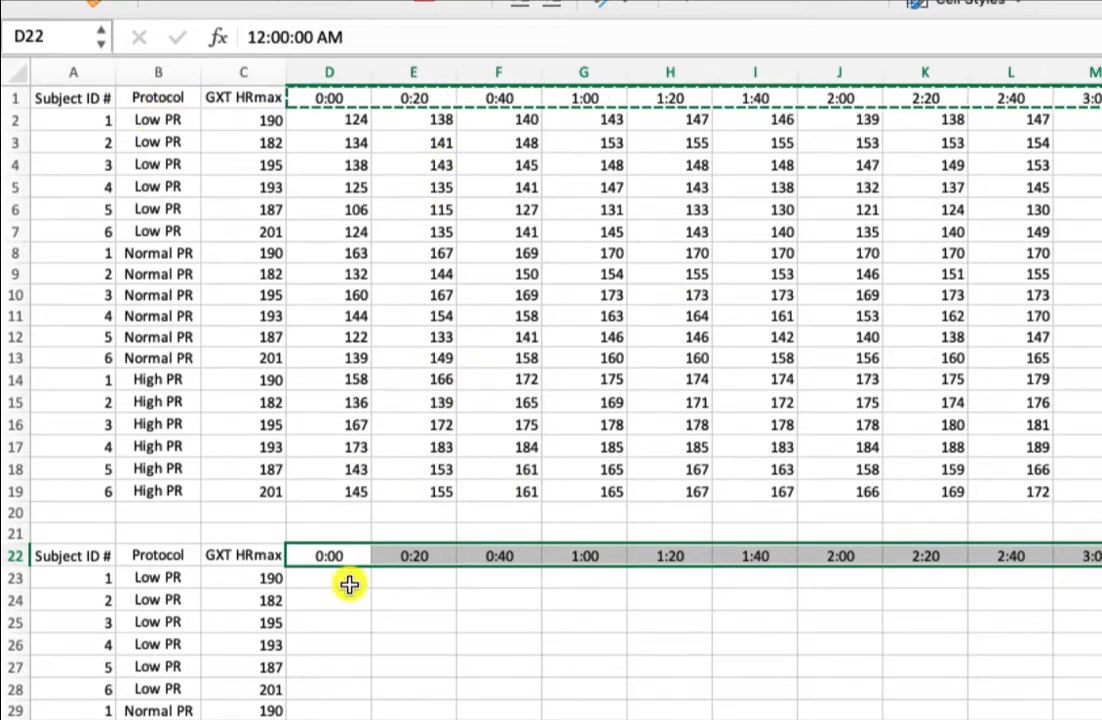
Enter the formula =D2/C23*100 in D23 to express the 0:00 heart rate as a percentage of GXT HRmax.
{"action": "scroll", "coordinate": [285, 440], "scroll_direction": "down", "scroll_amount": 5}
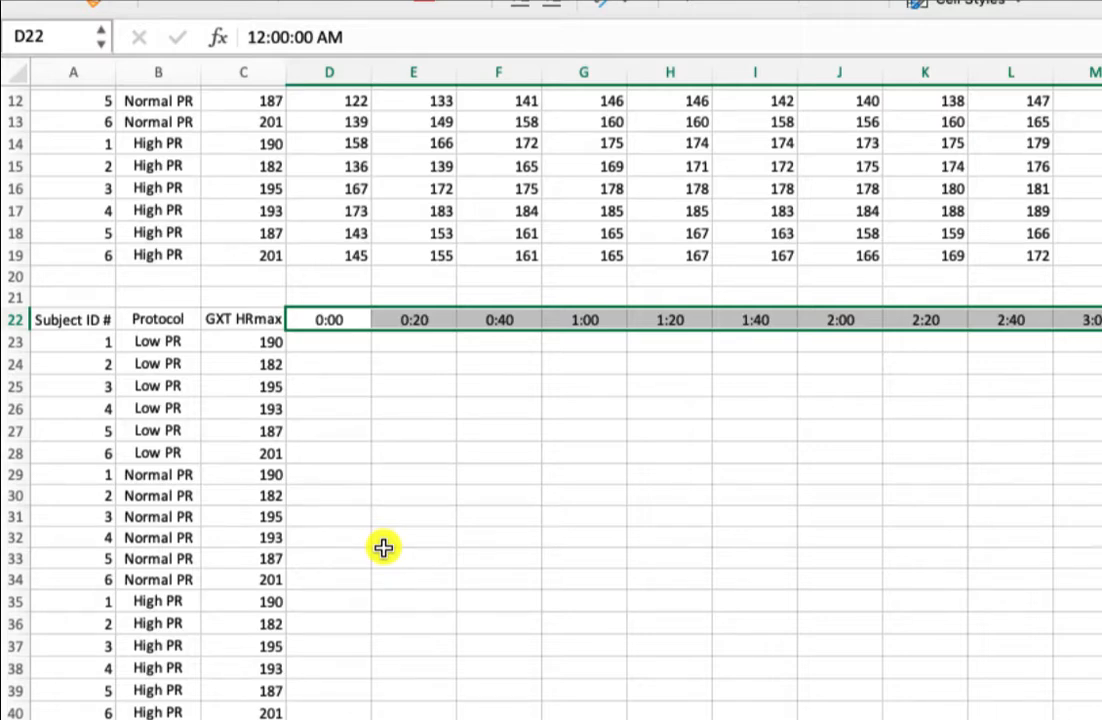
{"action": "scroll", "coordinate": [384, 547], "scroll_direction": "up", "scroll_amount": 5}
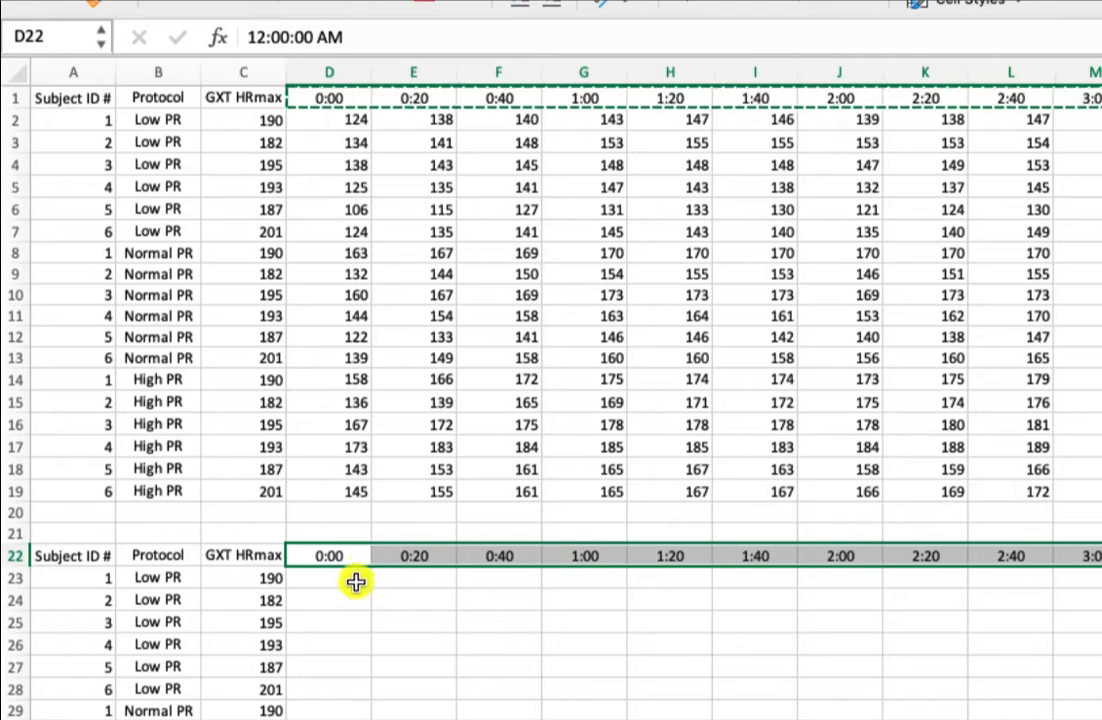
{"action": "left_click", "coordinate": [357, 580]}
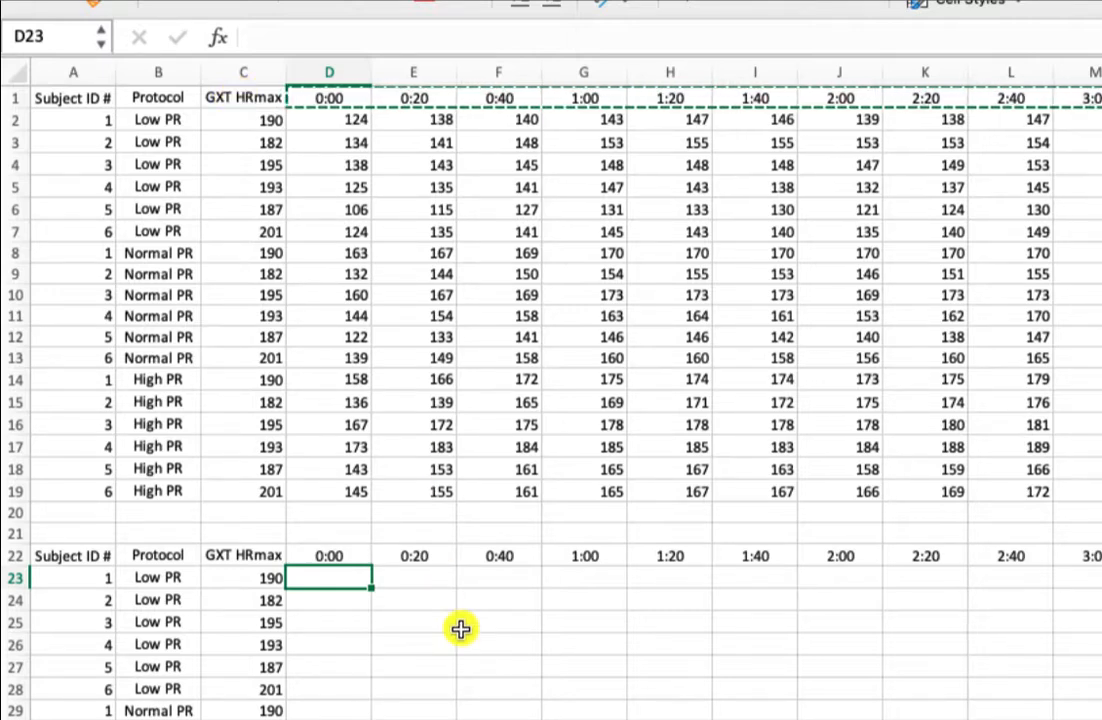
{"action": "type", "text": "="}
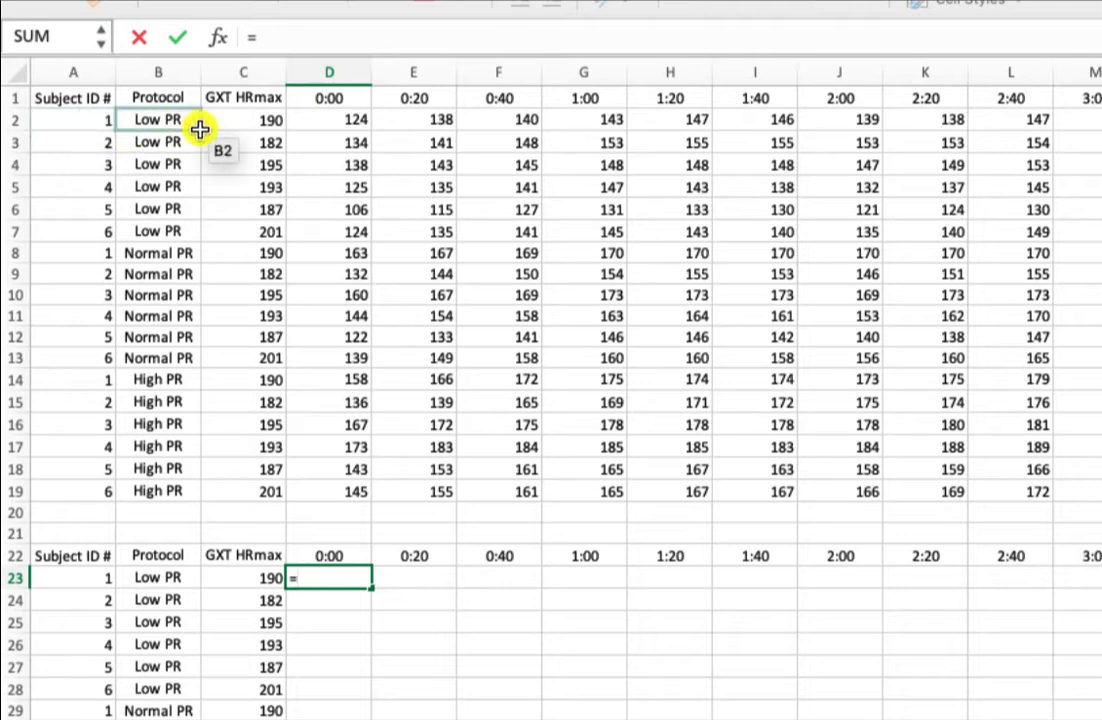
{"action": "left_click", "coordinate": [328, 121]}
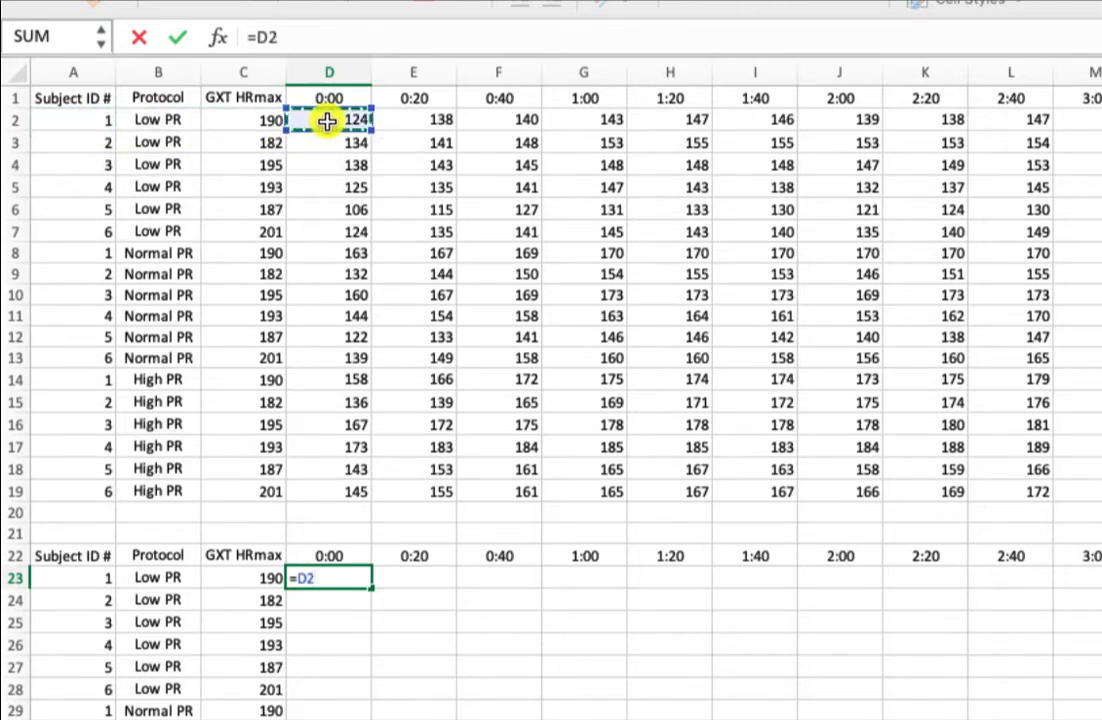
{"action": "type", "text": "/"}
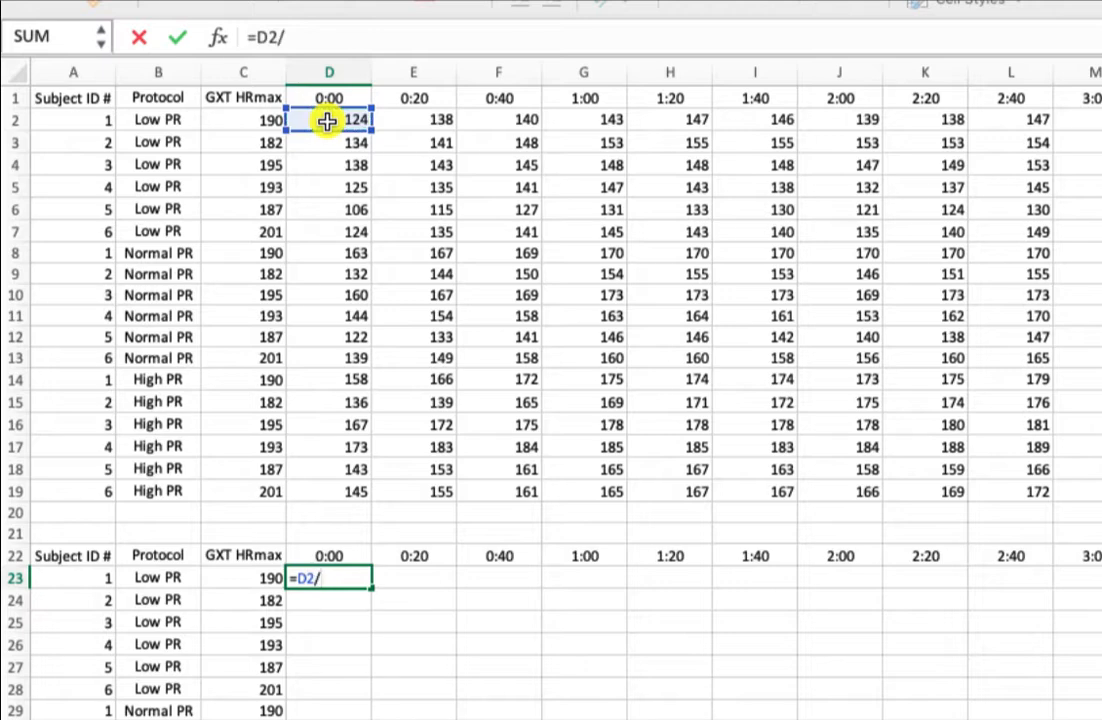
{"action": "left_click", "coordinate": [242, 578]}
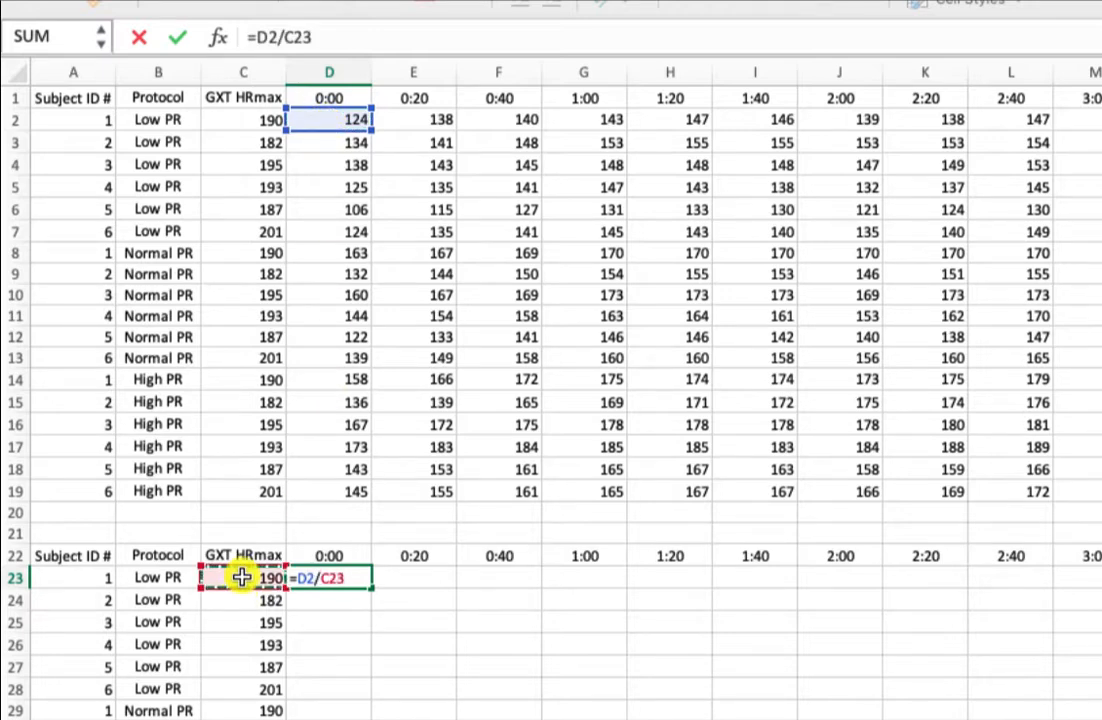
{"action": "type", "text": "*100"}
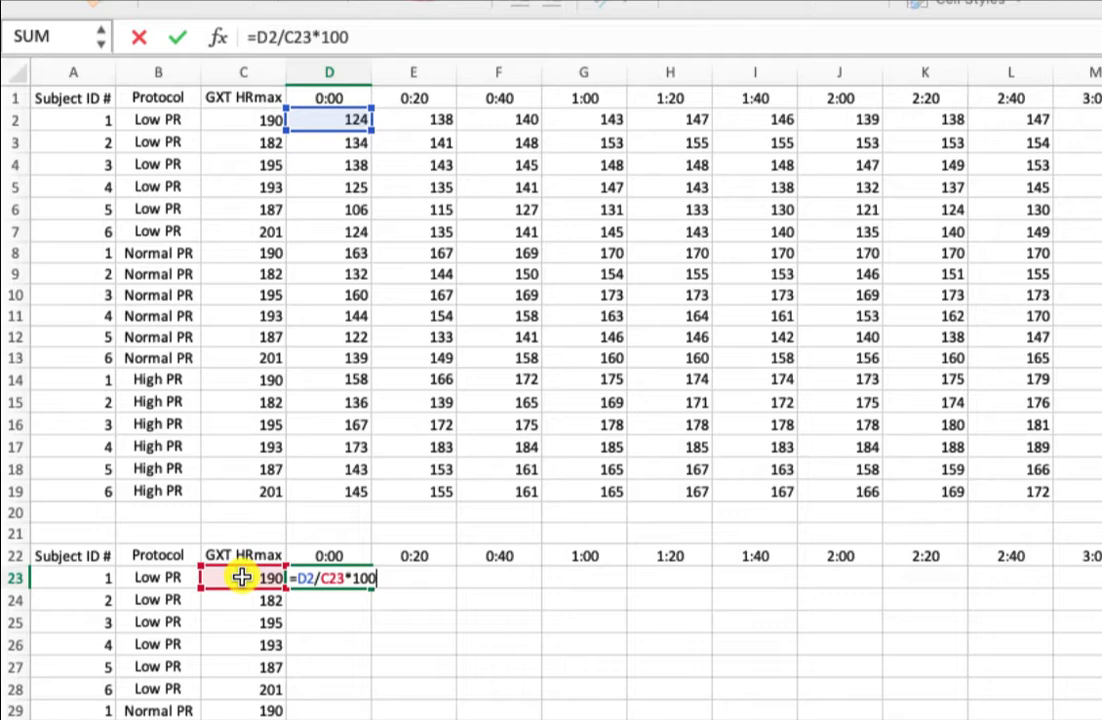
{"action": "key", "text": "Return"}
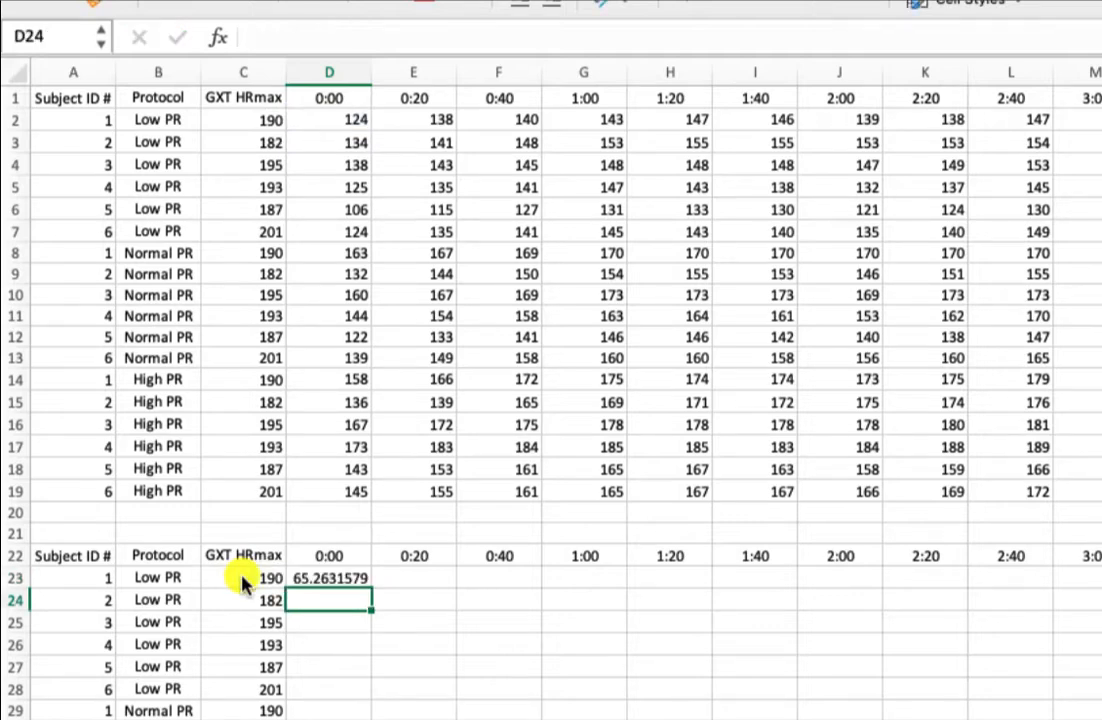
Reduce the number format of D23 to two decimal places.
{"action": "left_click", "coordinate": [302, 578]}
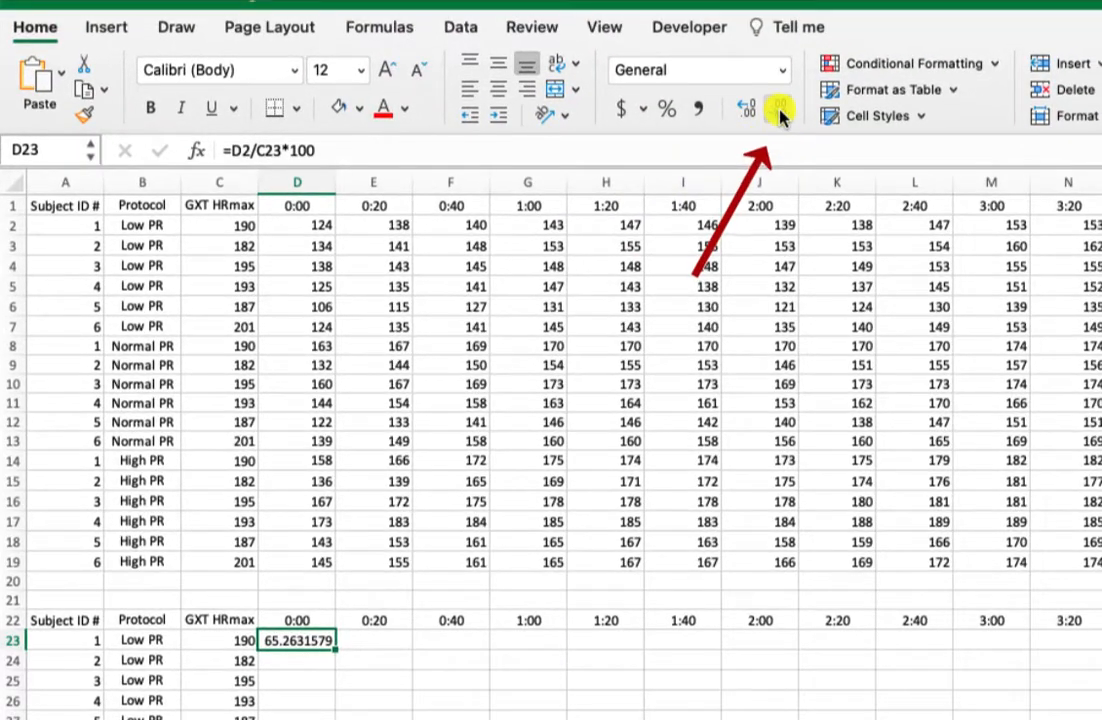
{"action": "left_click", "coordinate": [838, 17]}
{"action": "left_click", "coordinate": [779, 110]}
{"action": "left_click", "coordinate": [779, 110]}
{"action": "left_click", "coordinate": [779, 110]}
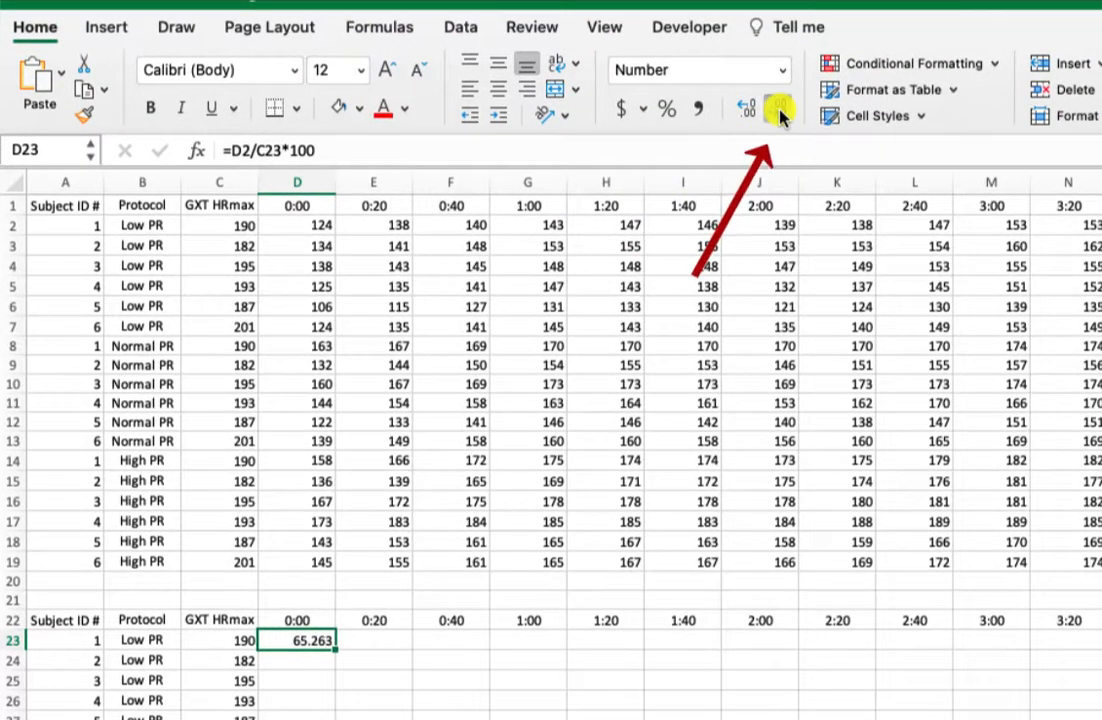
{"action": "left_click", "coordinate": [779, 110]}
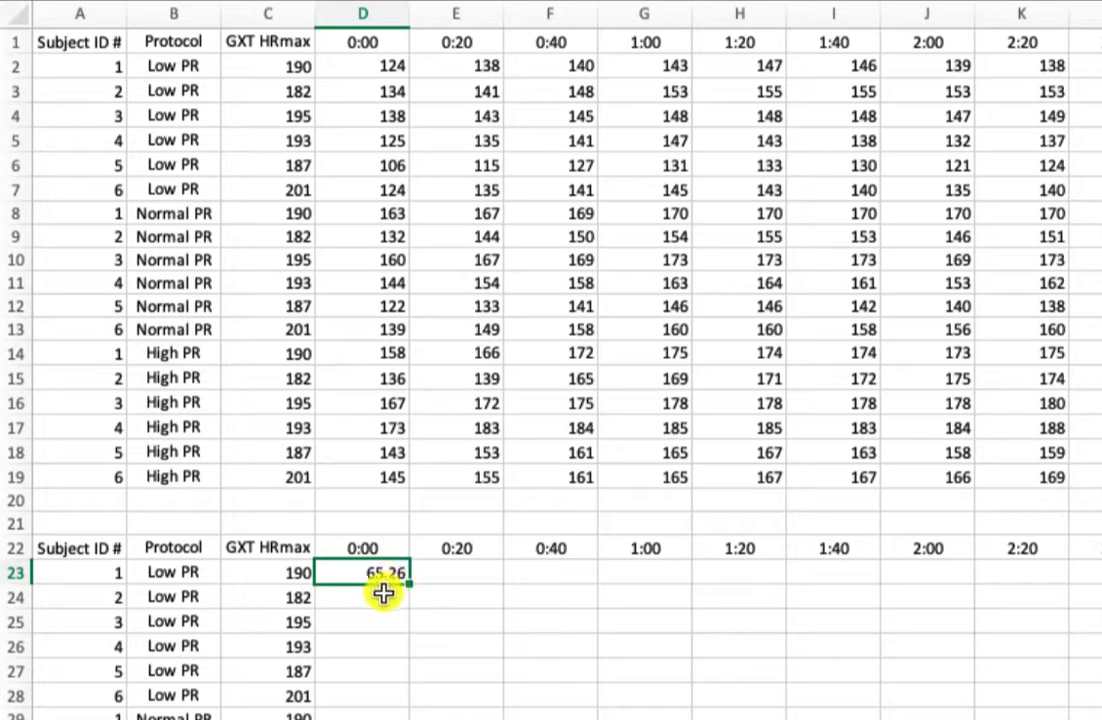
Check the references in D23's formula, then fill it across to E23 and inspect the copied formula's references.
{"action": "double_click", "coordinate": [350, 573]}
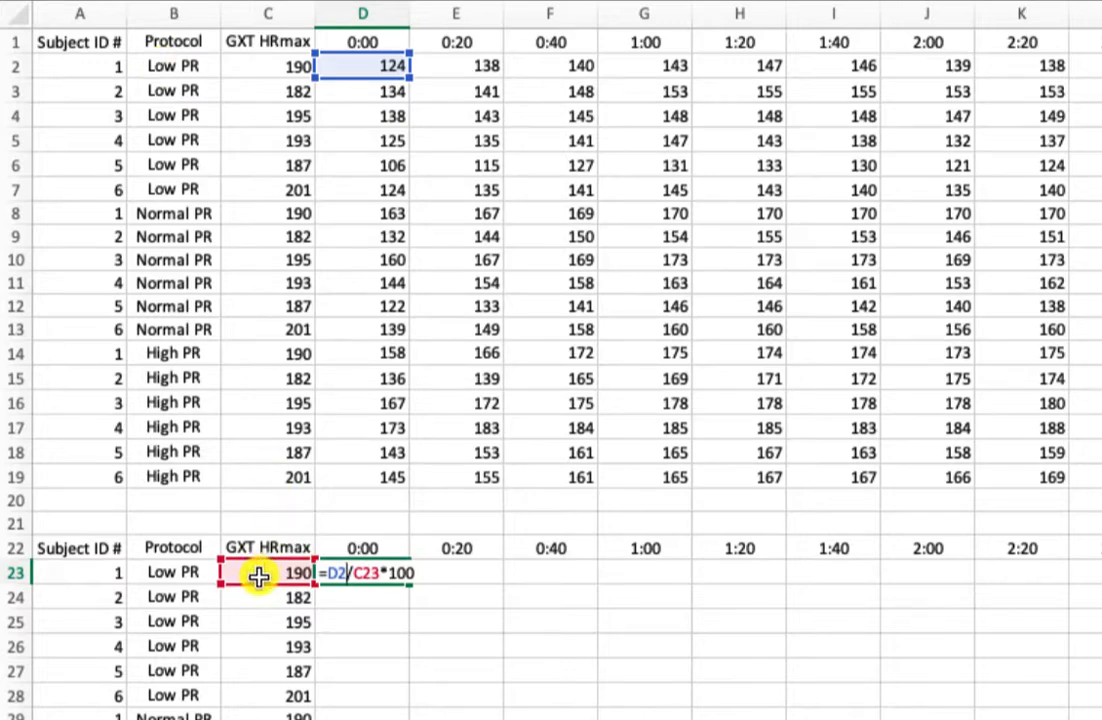
{"action": "key", "text": "Return"}
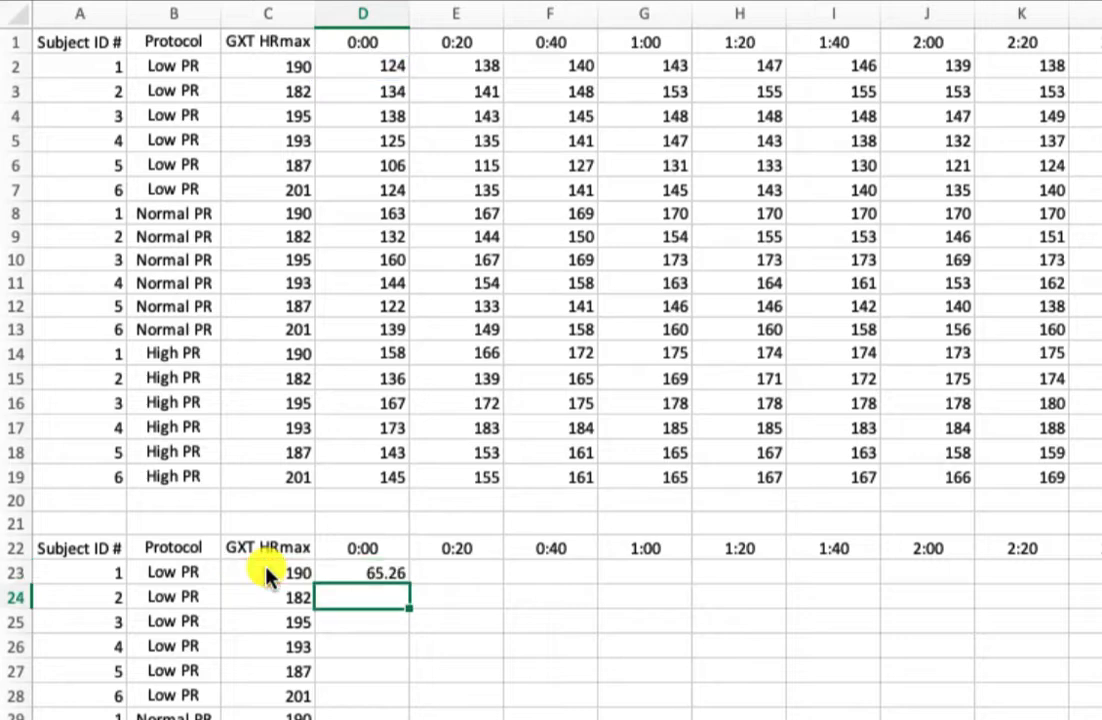
{"action": "left_click", "coordinate": [381, 571]}
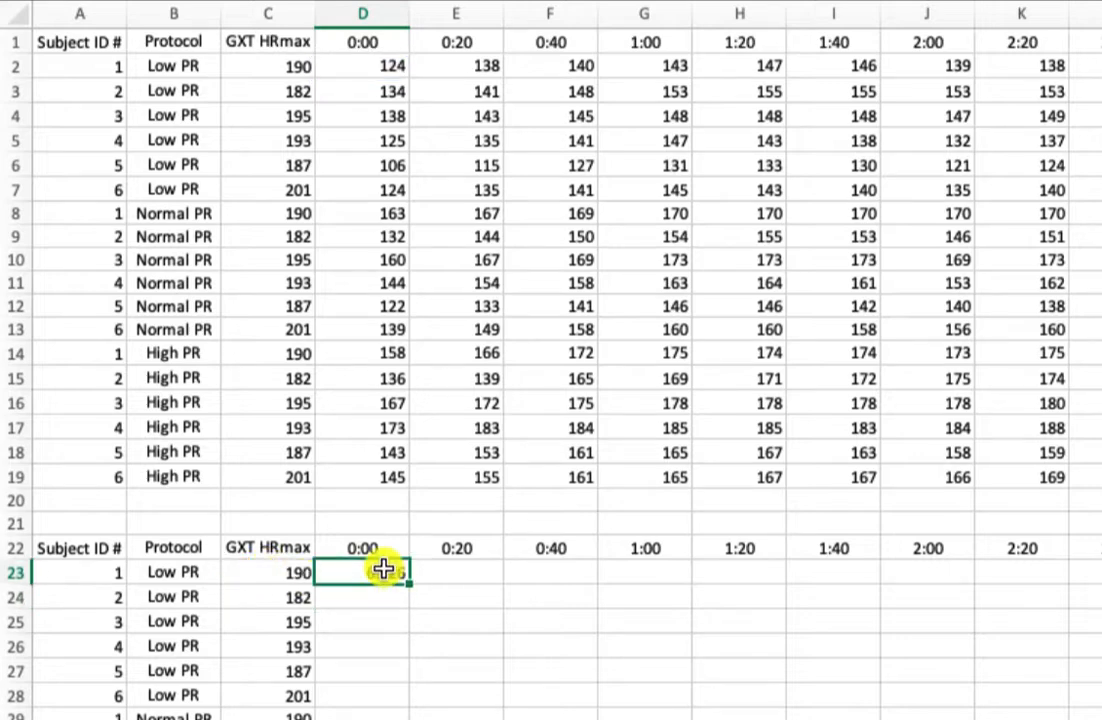
{"action": "left_click_drag", "start_coordinate": [411, 584], "coordinate": [497, 588]}
{"action": "double_click", "coordinate": [453, 578]}
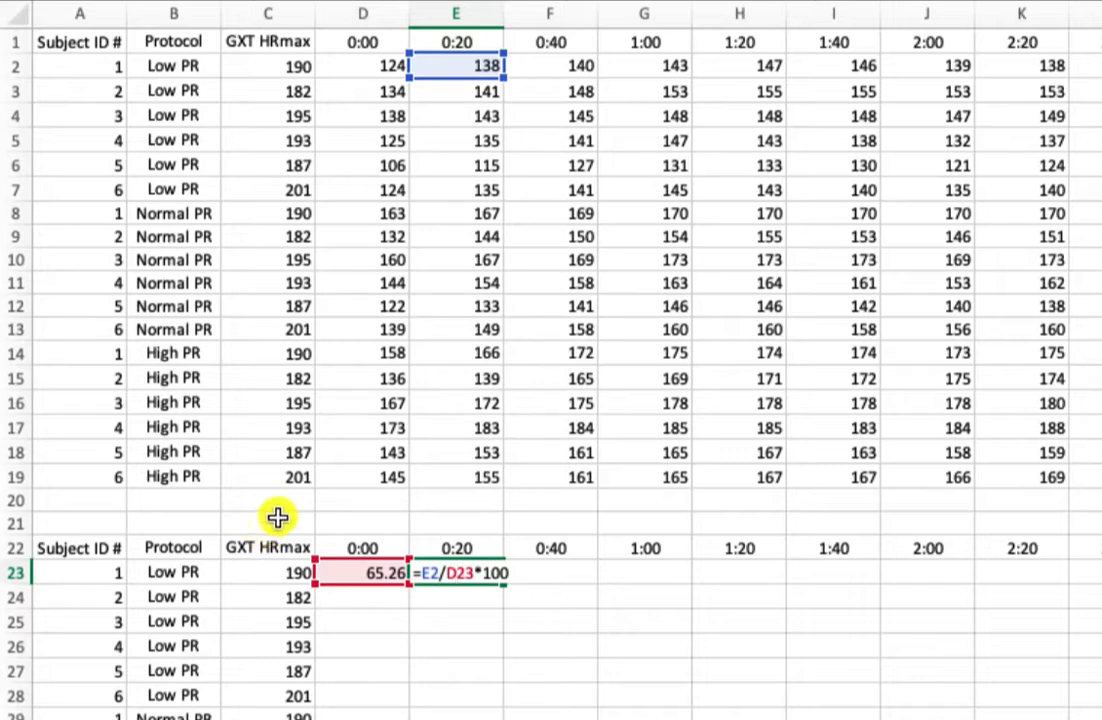
{"action": "left_click", "coordinate": [485, 615]}
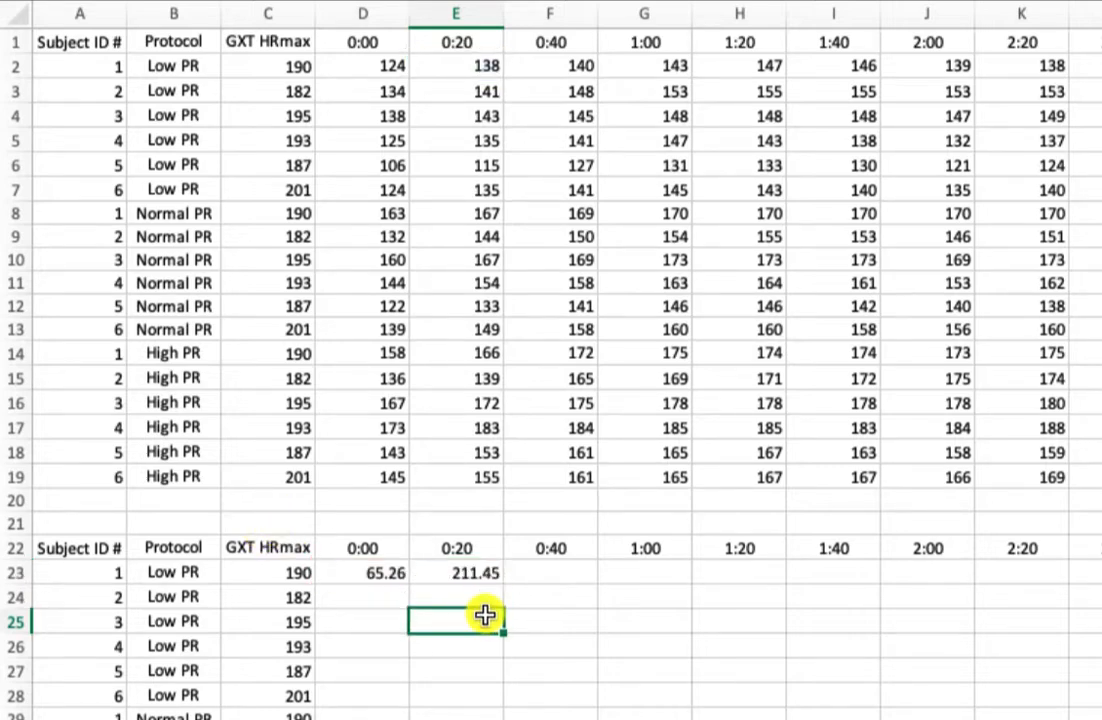
Clear the copied formula in E23 and lock the GXT HRmax column in D23's formula, making it =D2/$C23*100.
{"action": "left_click", "coordinate": [479, 581]}
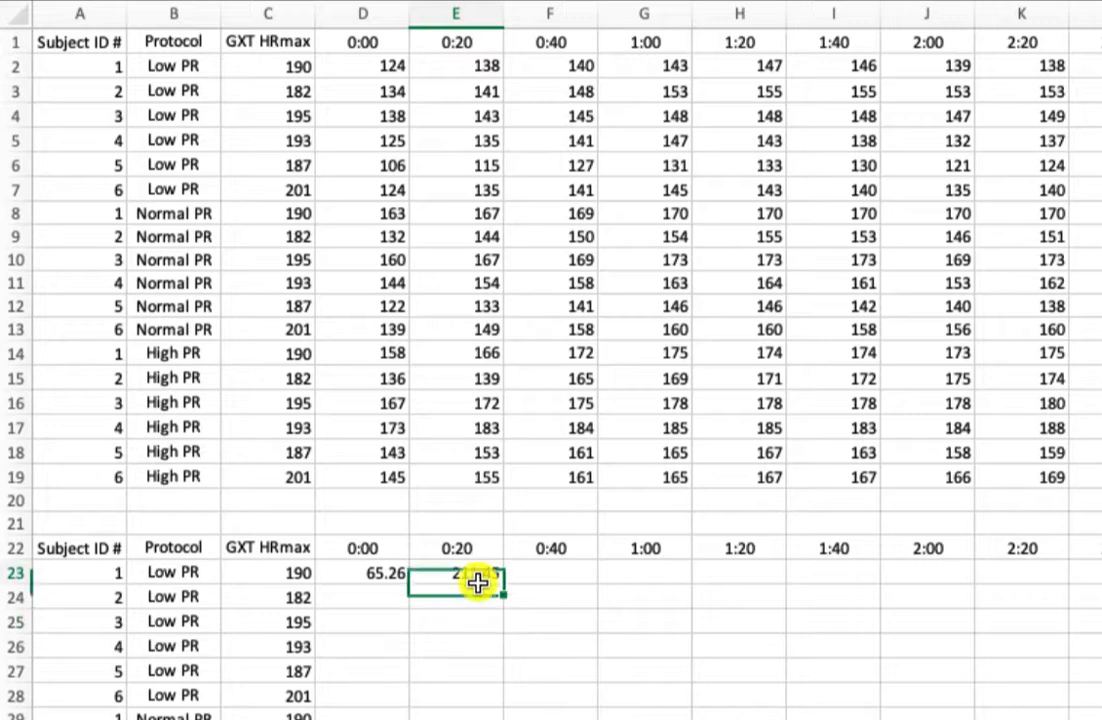
{"action": "left_click", "coordinate": [350, 573]}
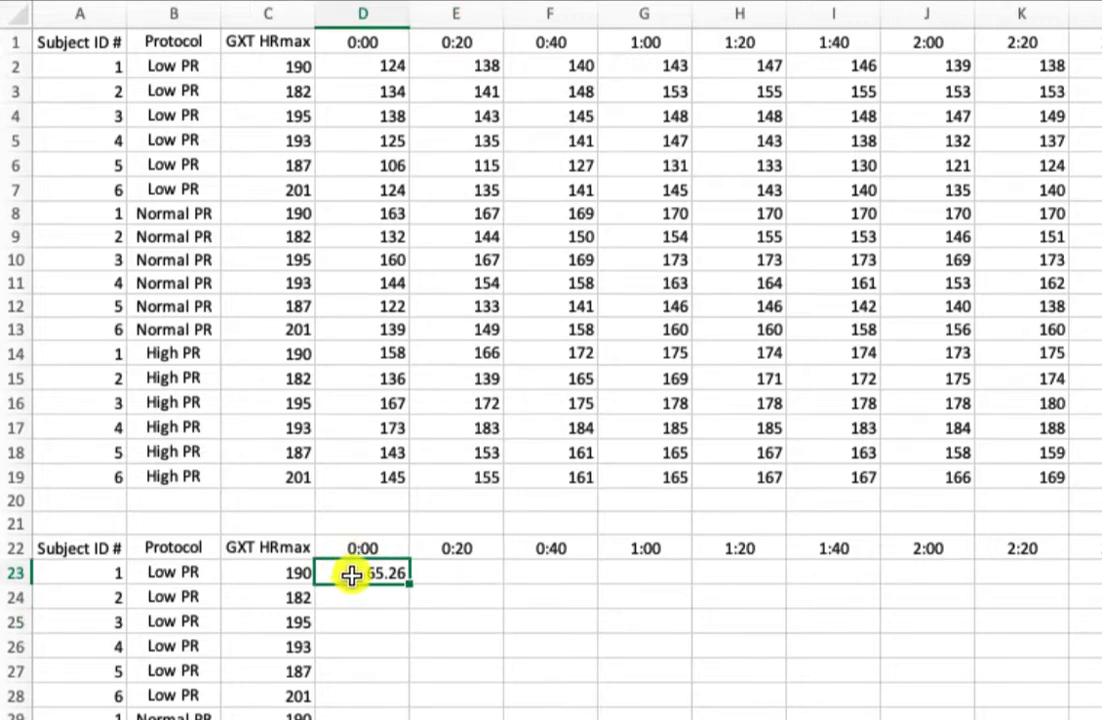
{"action": "double_click", "coordinate": [360, 572]}
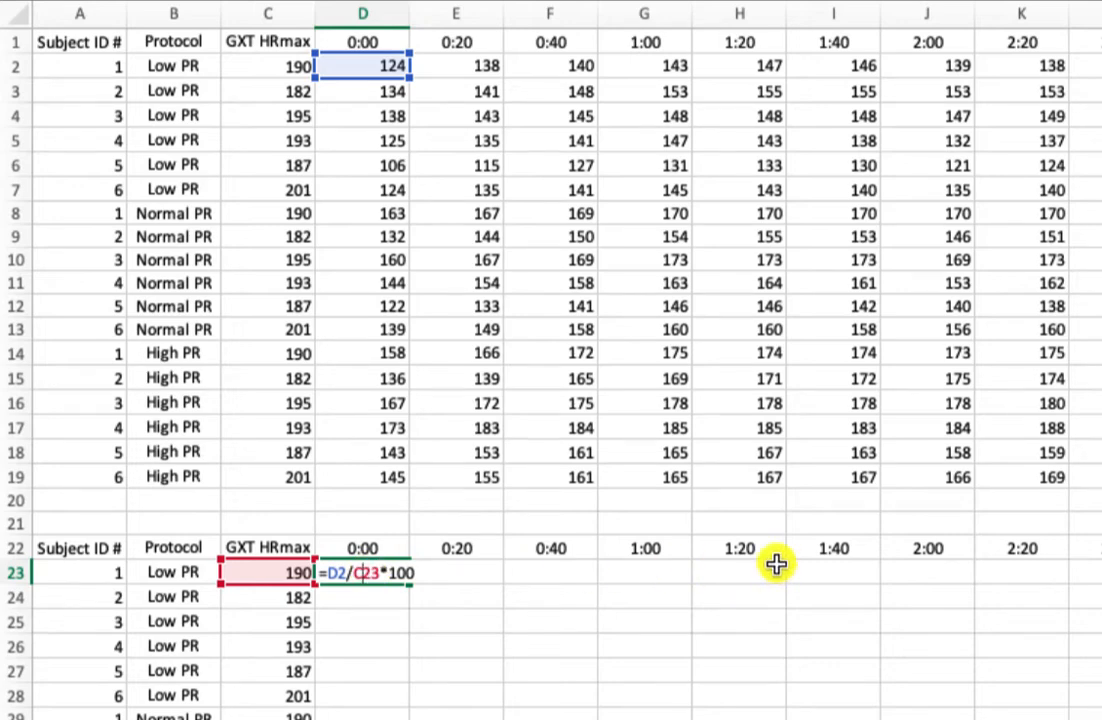
{"action": "left_click", "coordinate": [355, 574]}
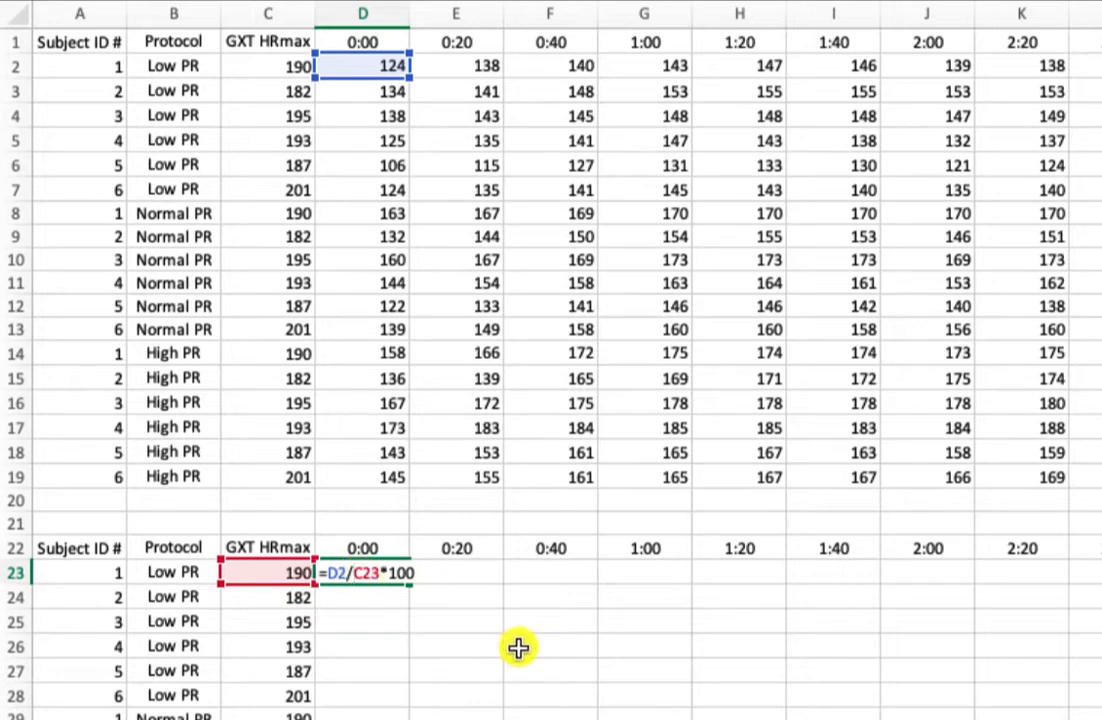
{"action": "type", "text": "$"}
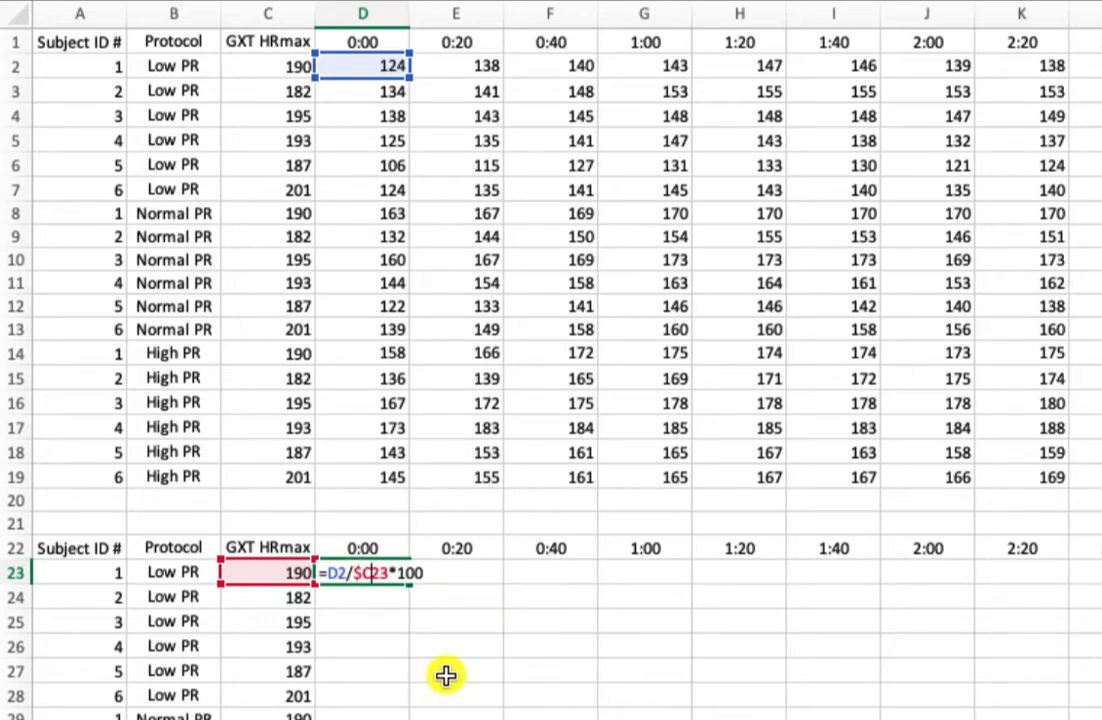
{"action": "key", "text": "Return"}
Fill the D23 formula across row 23 through the 20:00 column, BL23.
{"action": "left_click", "coordinate": [366, 574]}
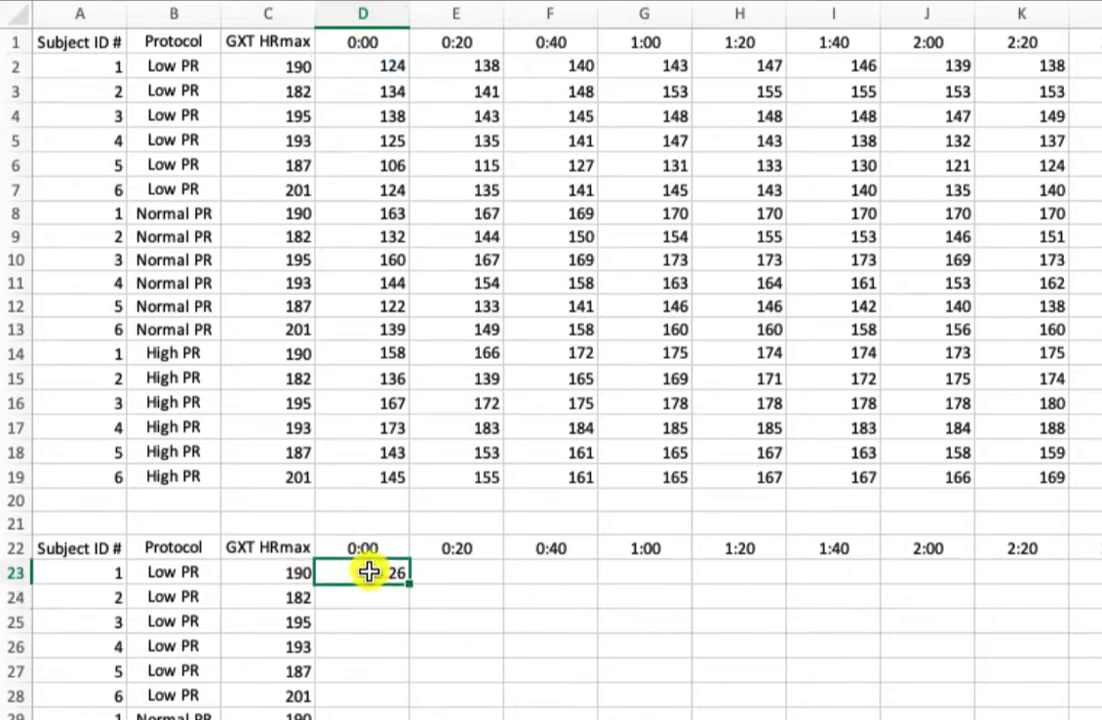
{"action": "left_click_drag", "start_coordinate": [405, 584], "coordinate": [1098, 580]}
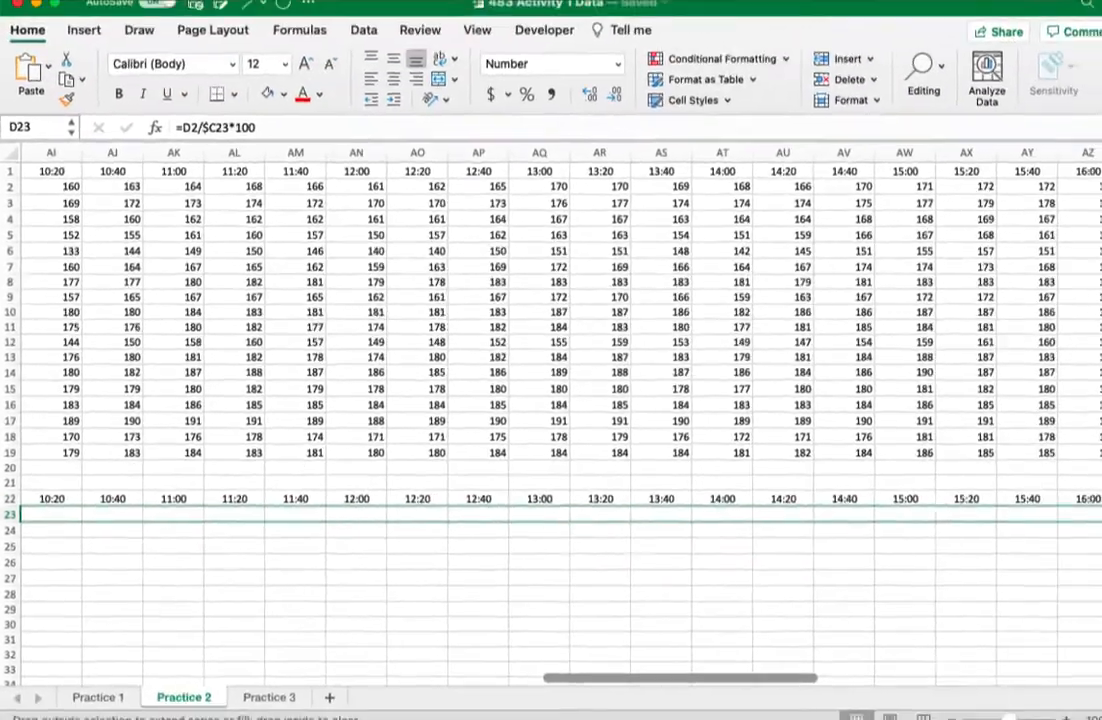
{"action": "left_click_drag", "start_coordinate": [1101, 514], "coordinate": [922, 652]}
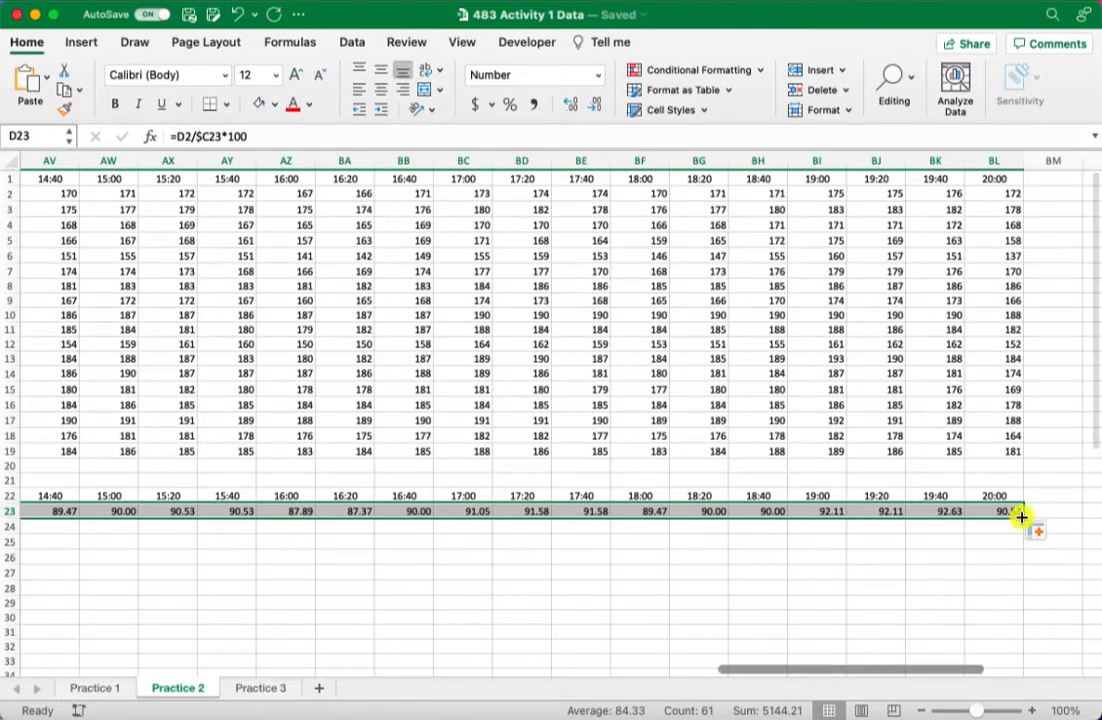
Fill the row 23 formulas down through row 40 so that every subject and protocol is covered.
{"action": "left_click_drag", "start_coordinate": [1020, 516], "coordinate": [1028, 344]}
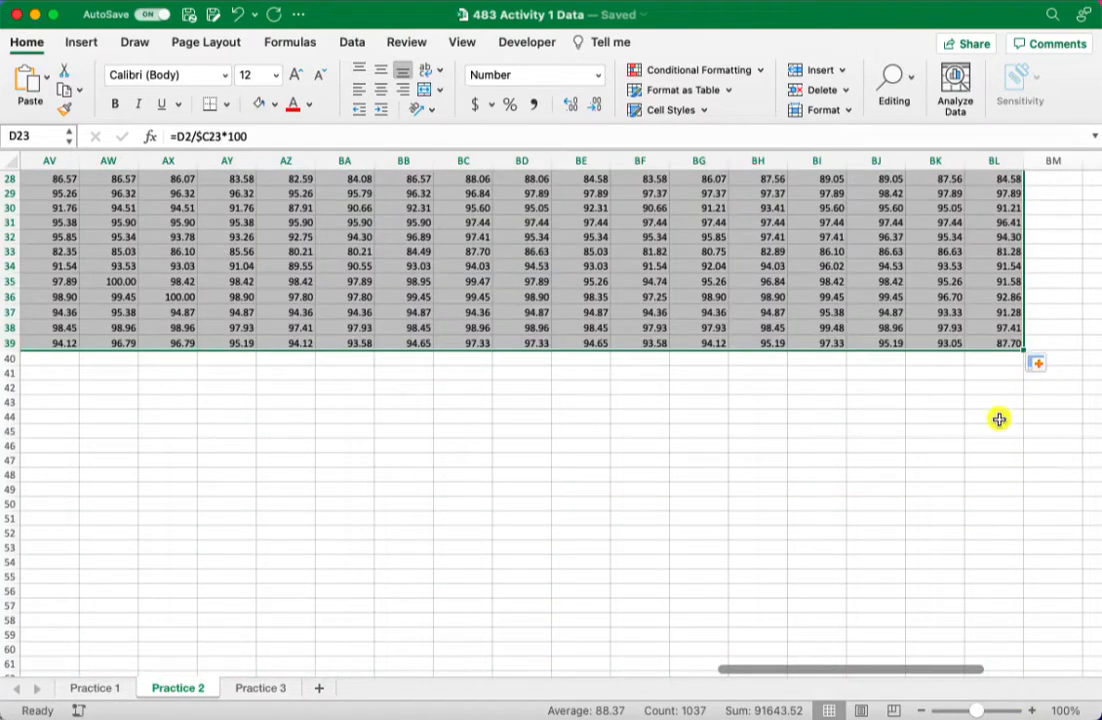
{"action": "left_click_drag", "start_coordinate": [1028, 349], "coordinate": [1028, 463]}
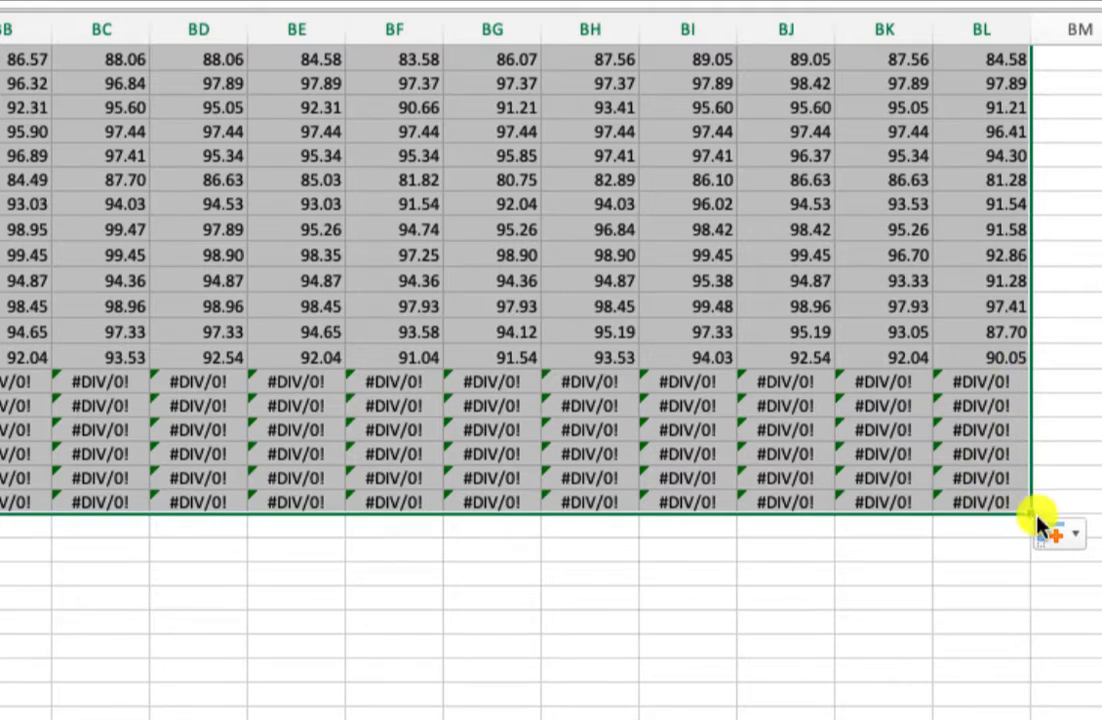
{"action": "left_click_drag", "start_coordinate": [1033, 515], "coordinate": [1033, 374]}
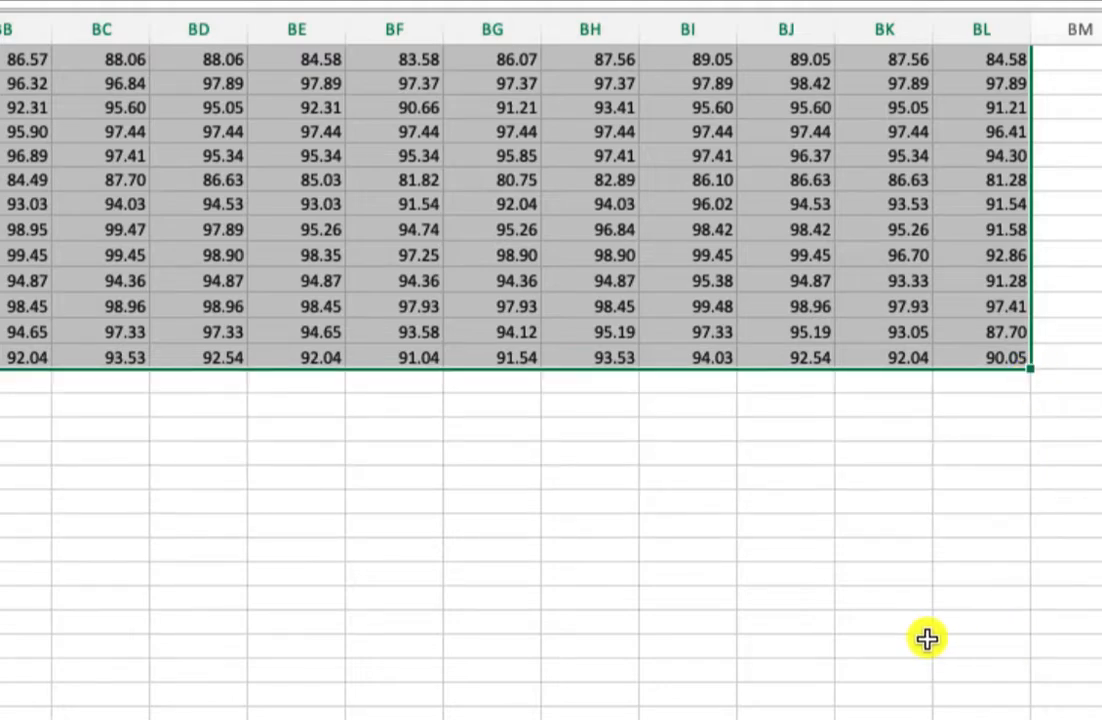
Freeze columns A to C in place and check that they stay put across the time columns up to 20:00.
{"action": "scroll", "coordinate": [935, 630], "scroll_direction": "up", "scroll_amount": 5}
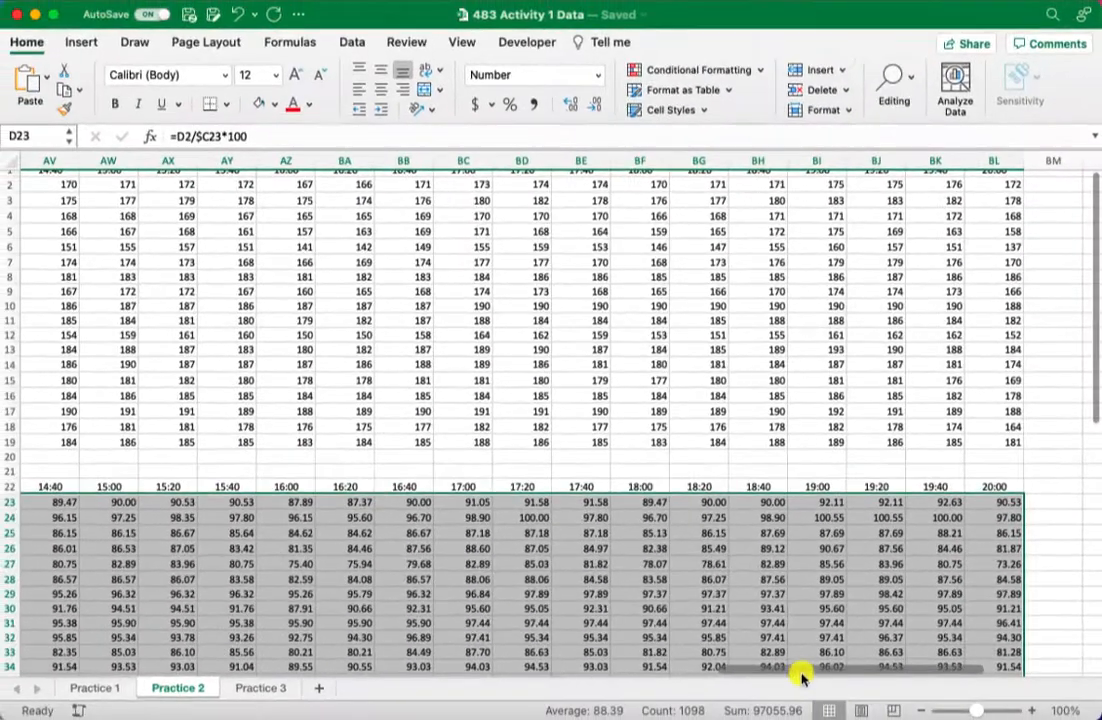
{"action": "left_click_drag", "start_coordinate": [792, 669], "coordinate": [40, 668]}
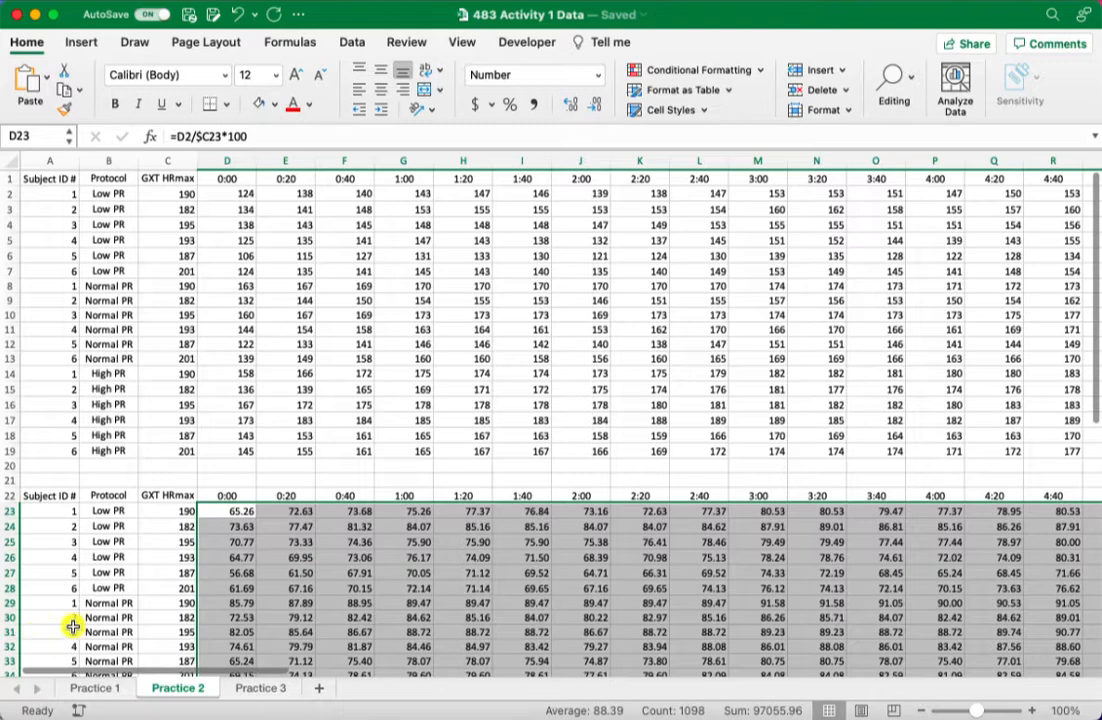
{"action": "left_click", "coordinate": [224, 158]}
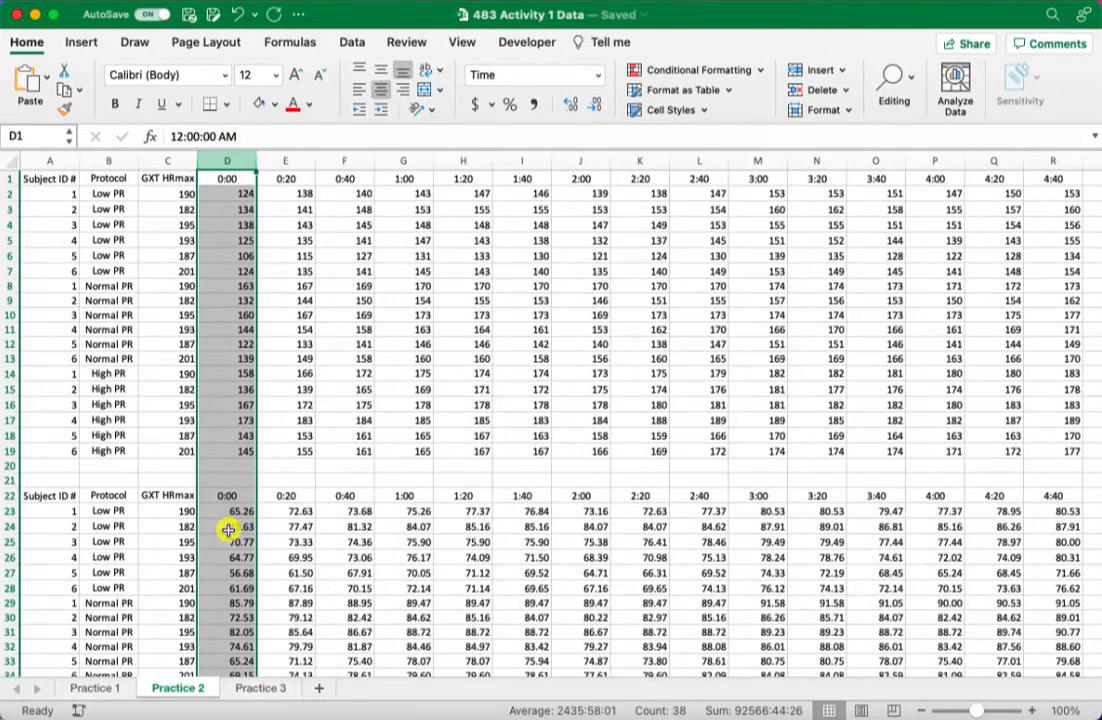
{"action": "left_click", "coordinate": [463, 43]}
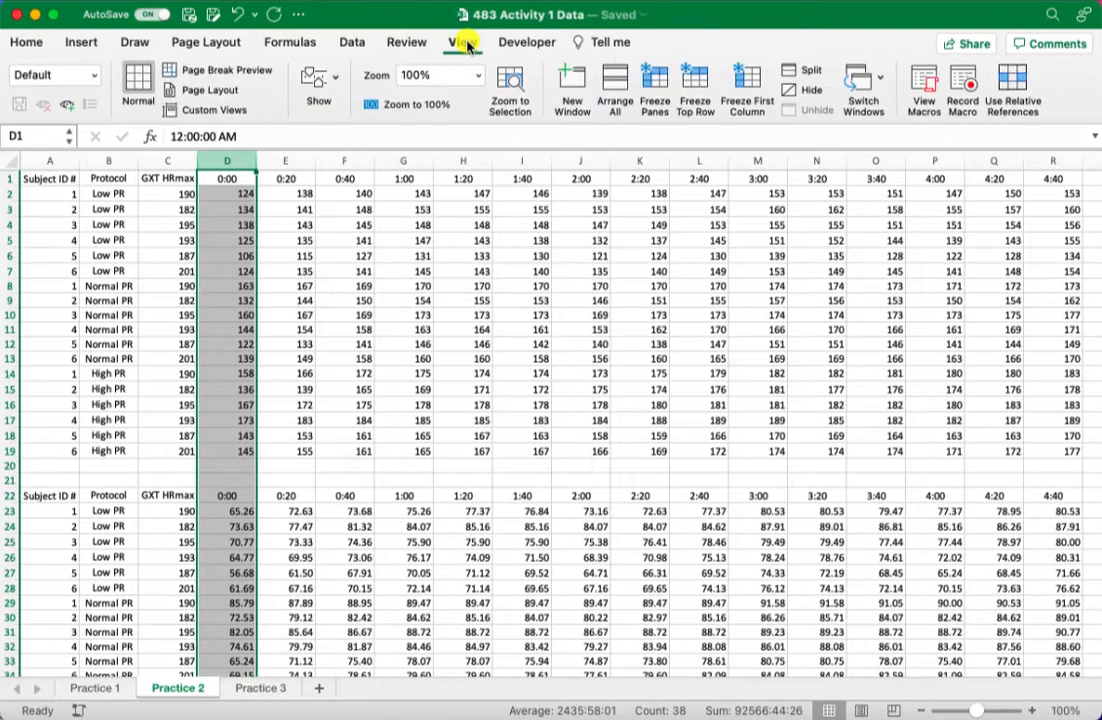
{"action": "left_click", "coordinate": [661, 88]}
{"action": "left_click", "coordinate": [390, 342]}
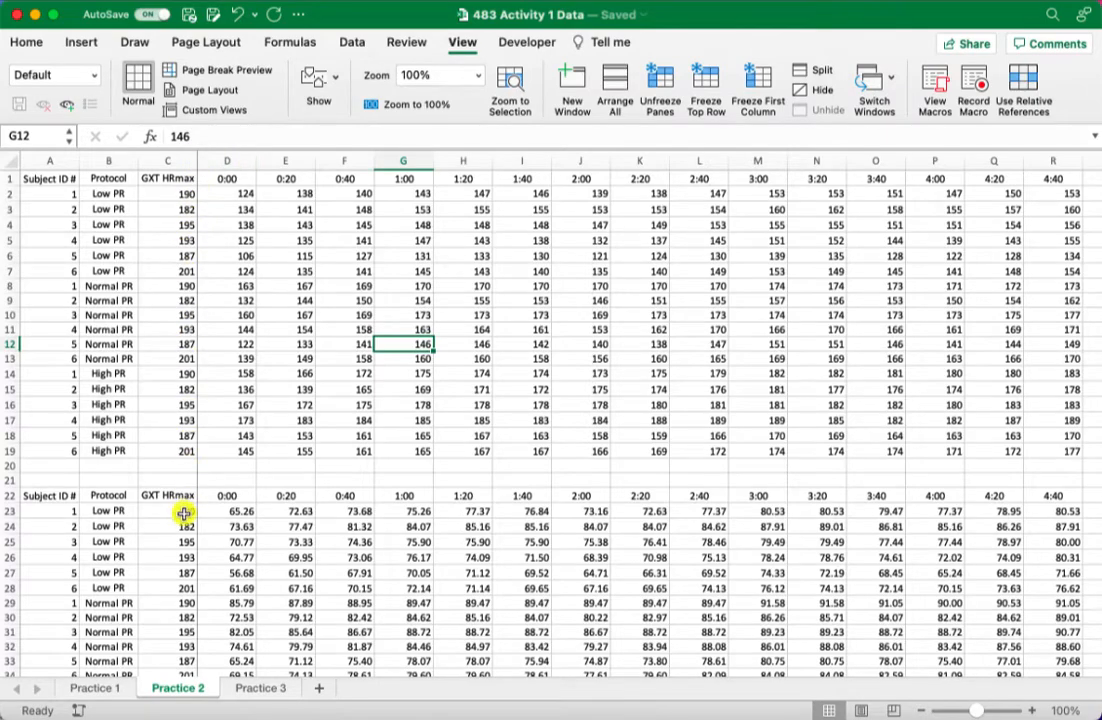
{"action": "left_click_drag", "start_coordinate": [238, 666], "coordinate": [1003, 673]}
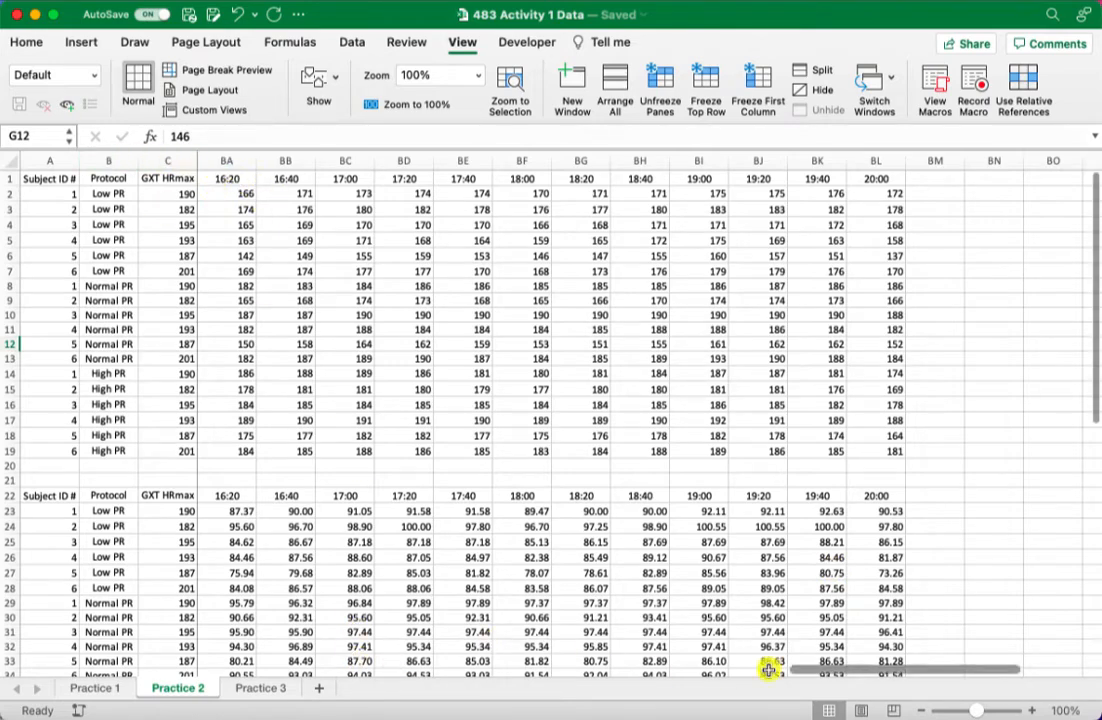
{"action": "left_click_drag", "start_coordinate": [836, 677], "coordinate": [15, 665]}
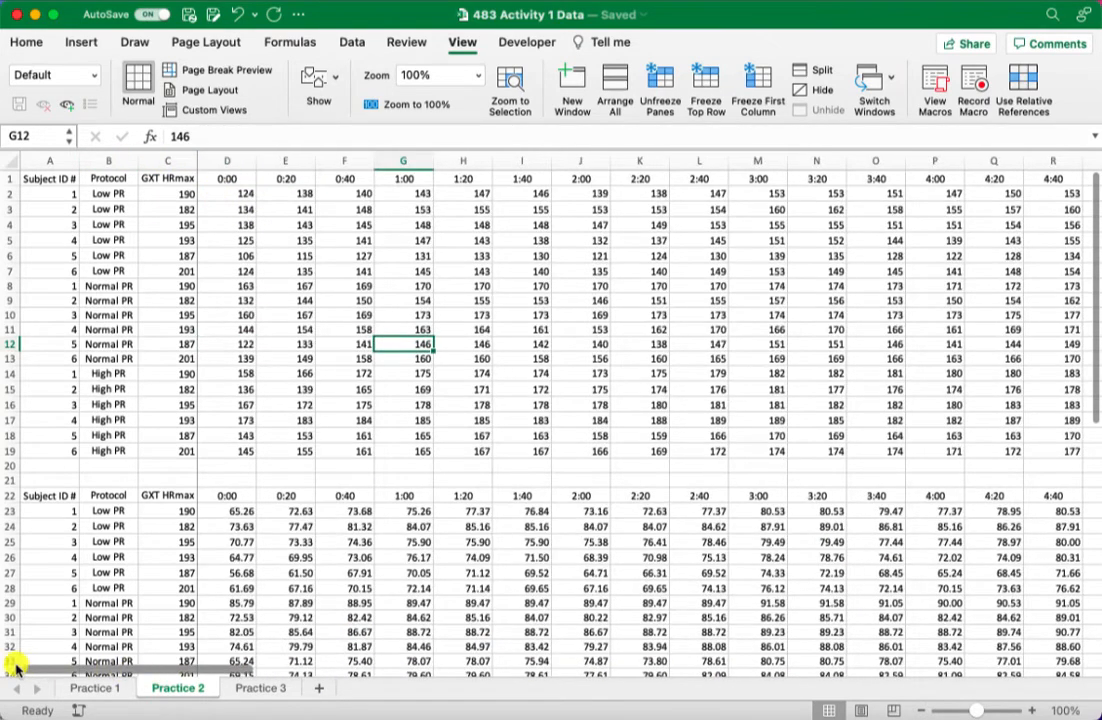
Inspect the cell references in the filled formula in G28, for subject 6 Low PR at 1:00.
{"action": "scroll", "coordinate": [322, 388], "scroll_direction": "down", "scroll_amount": 5}
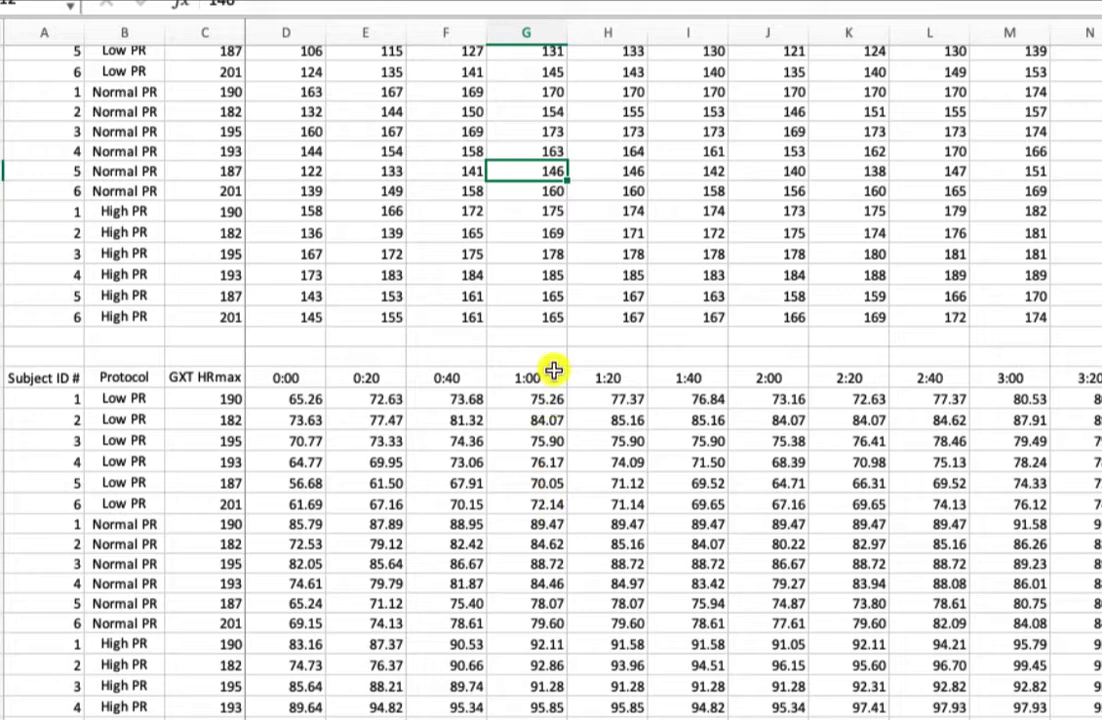
{"action": "left_click", "coordinate": [550, 508]}
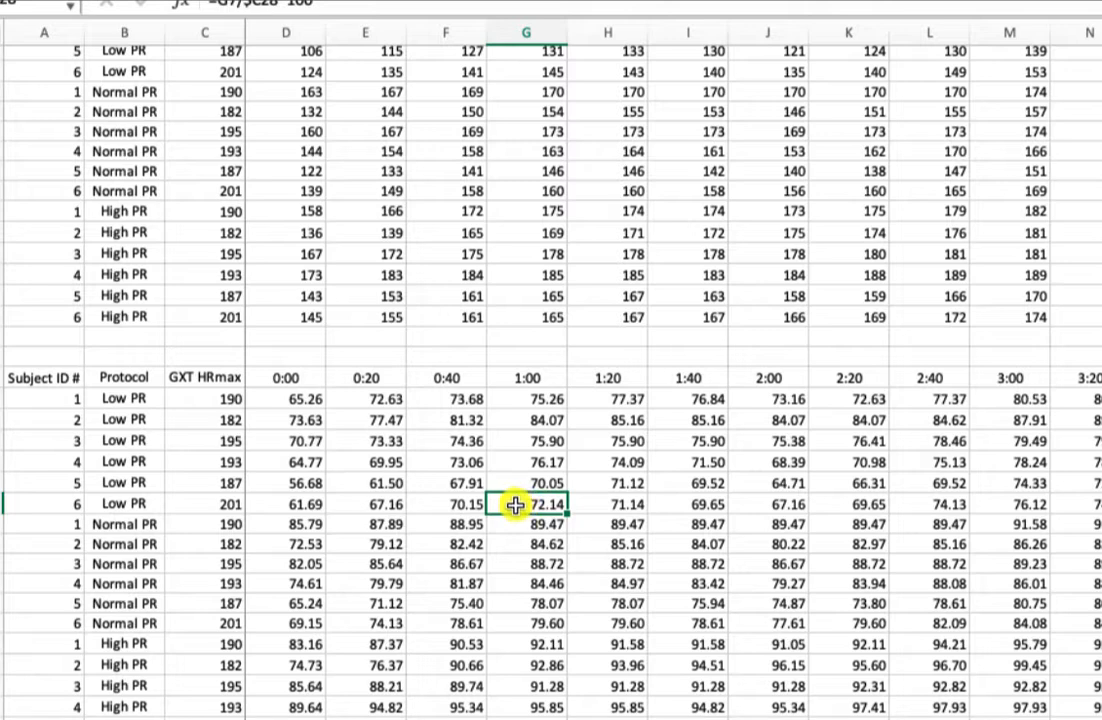
{"action": "double_click", "coordinate": [514, 504]}
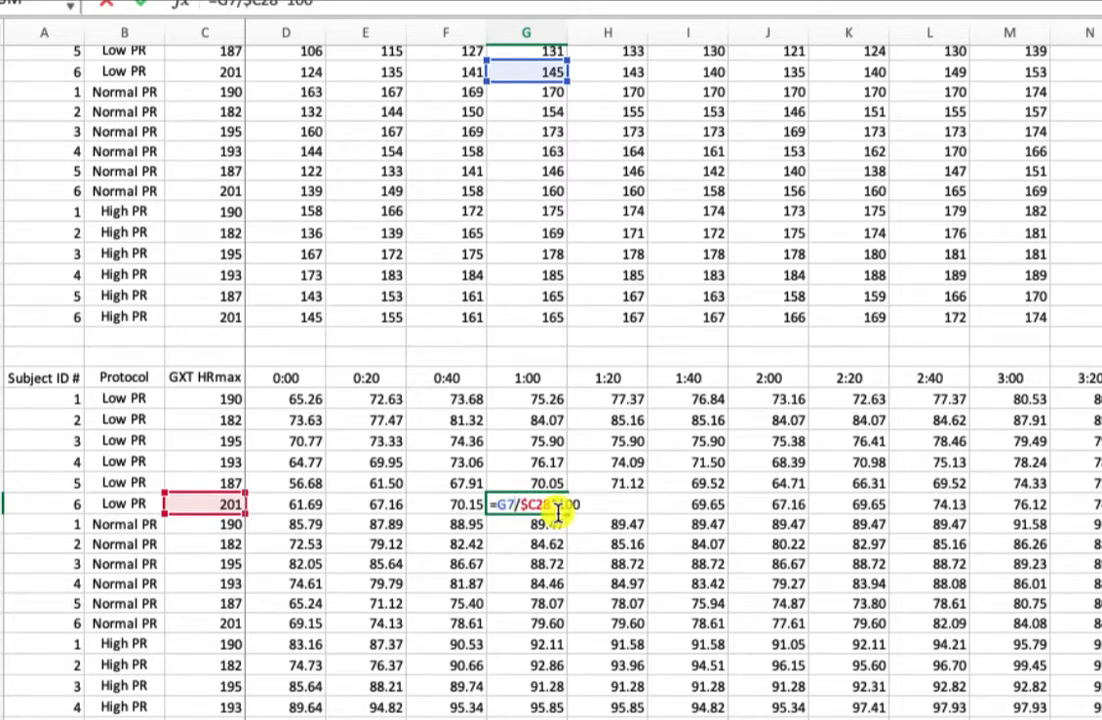
{"action": "scroll", "coordinate": [541, 148], "scroll_direction": "up", "scroll_amount": 2}
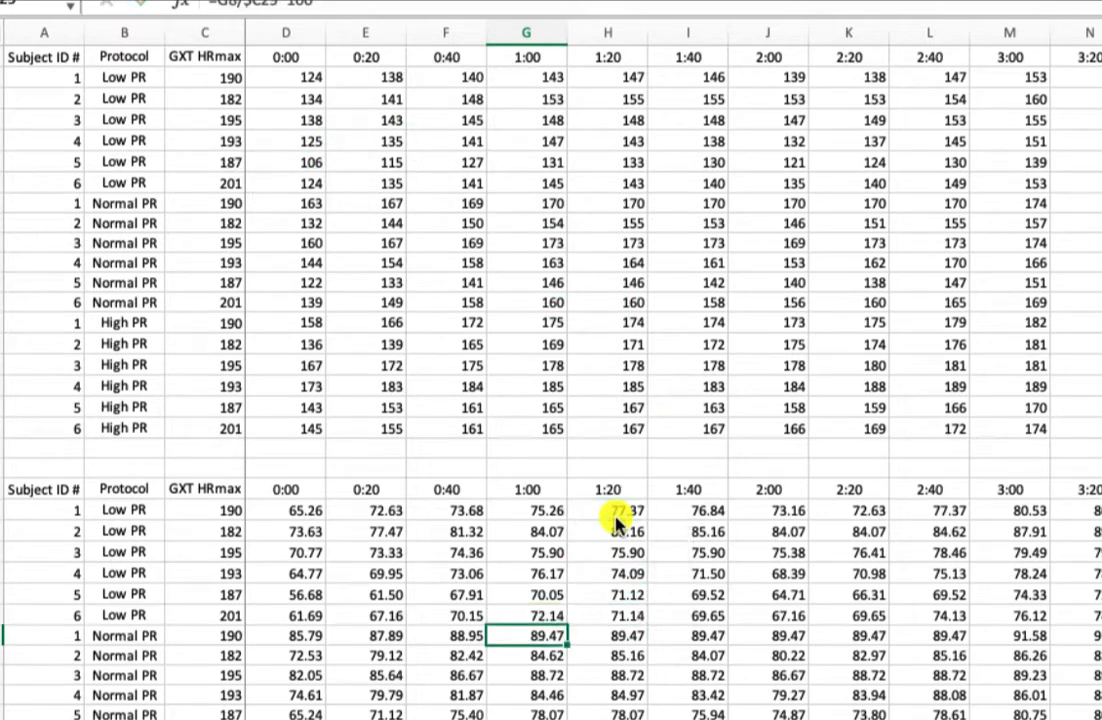
{"action": "left_click", "coordinate": [527, 617]}
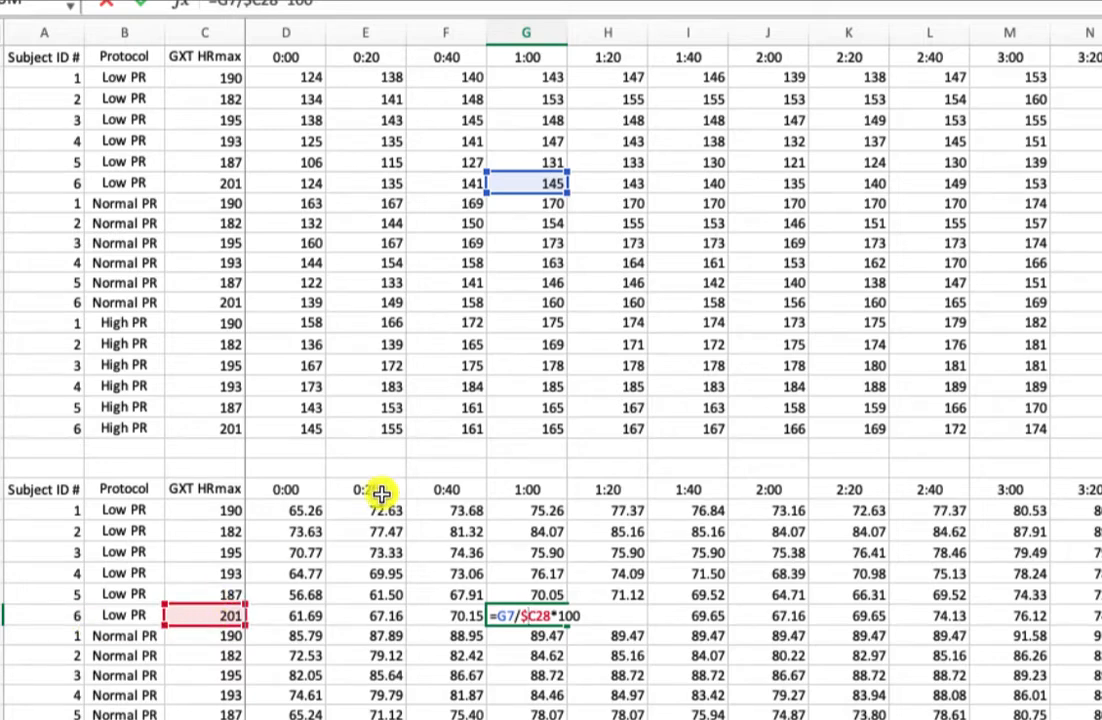
{"action": "key", "text": "Return"}
Copy all the time headers in row 22 from D22 onward into row 43, starting at D43.
{"action": "scroll", "coordinate": [792, 566], "scroll_direction": "down", "scroll_amount": 3}
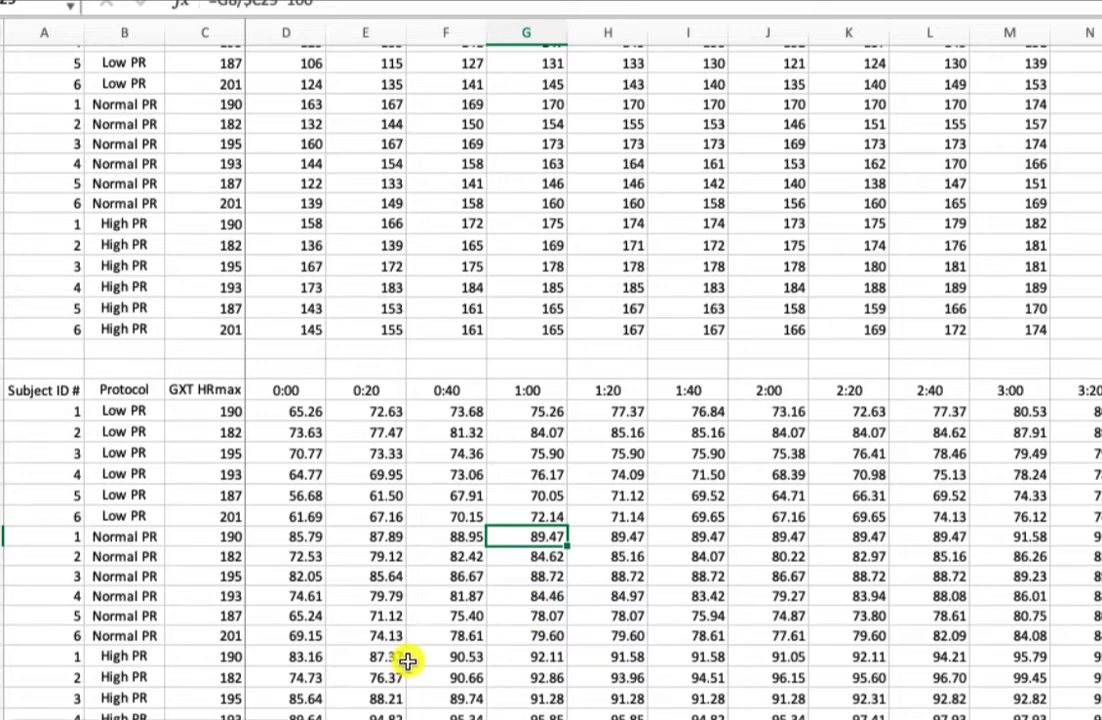
{"action": "scroll", "coordinate": [410, 531], "scroll_direction": "down", "scroll_amount": 2}
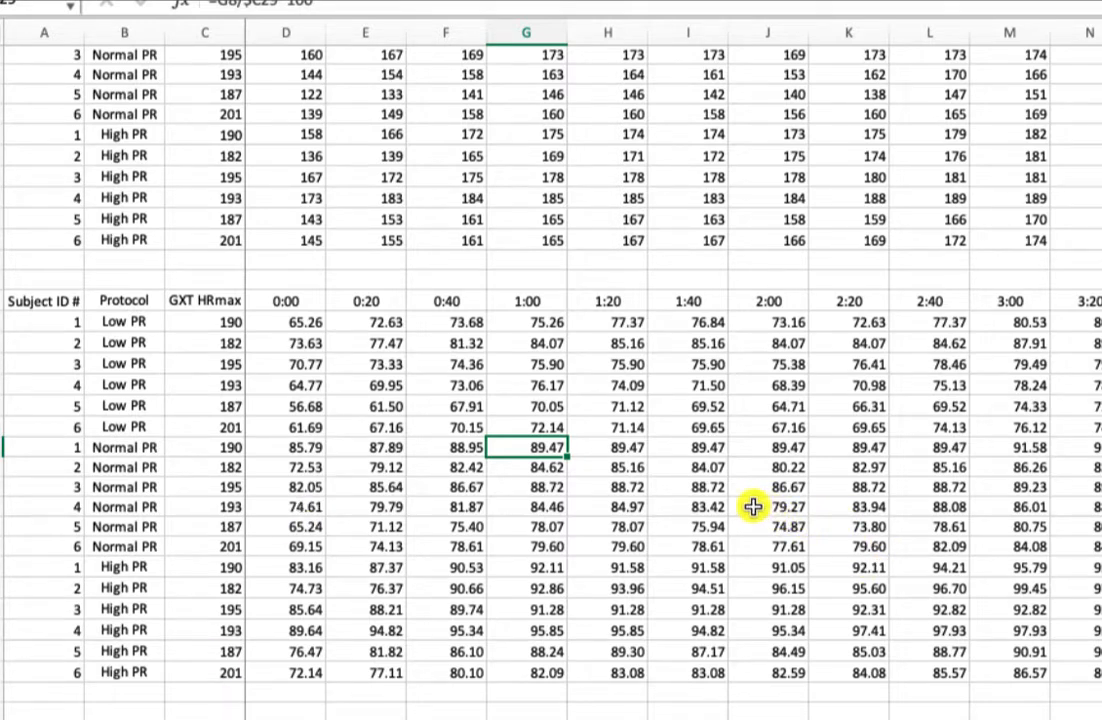
{"action": "scroll", "coordinate": [371, 578], "scroll_direction": "down", "scroll_amount": 3}
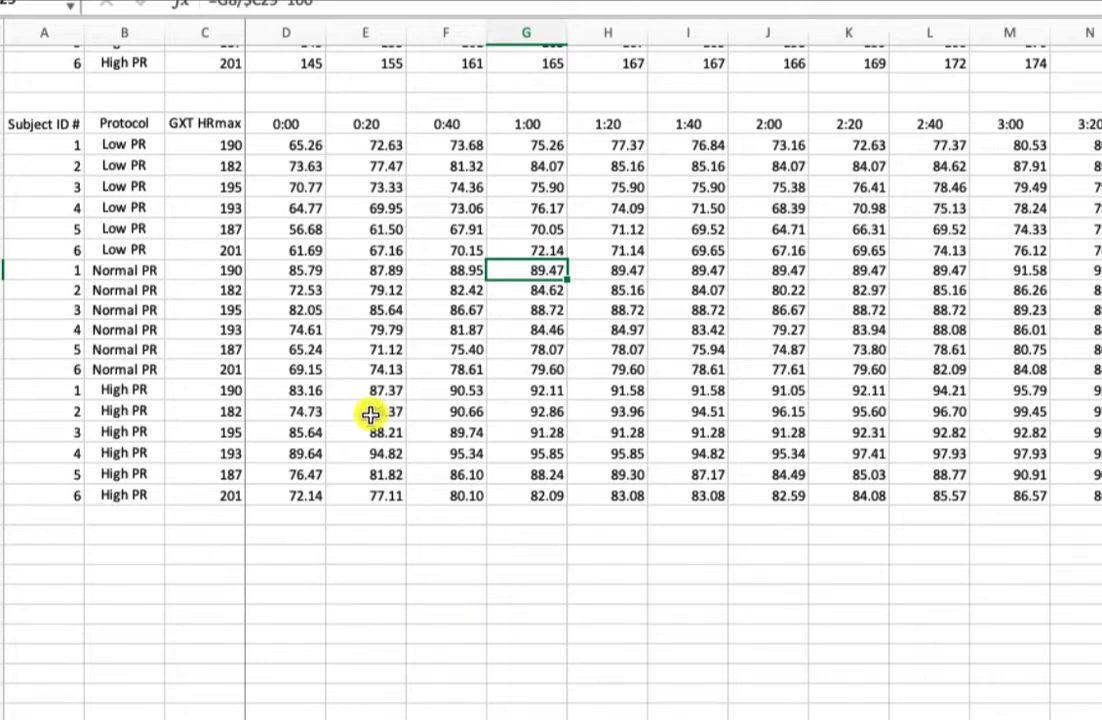
{"action": "left_click", "coordinate": [296, 123]}
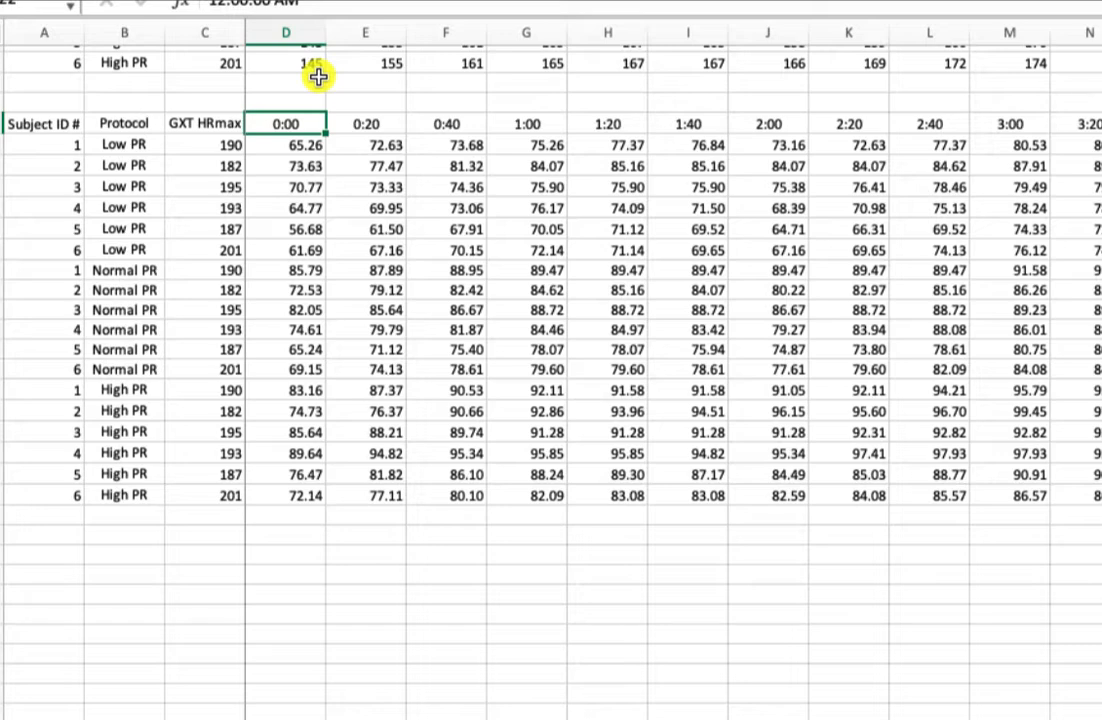
{"action": "key", "text": "ctrl+shift+Right"}
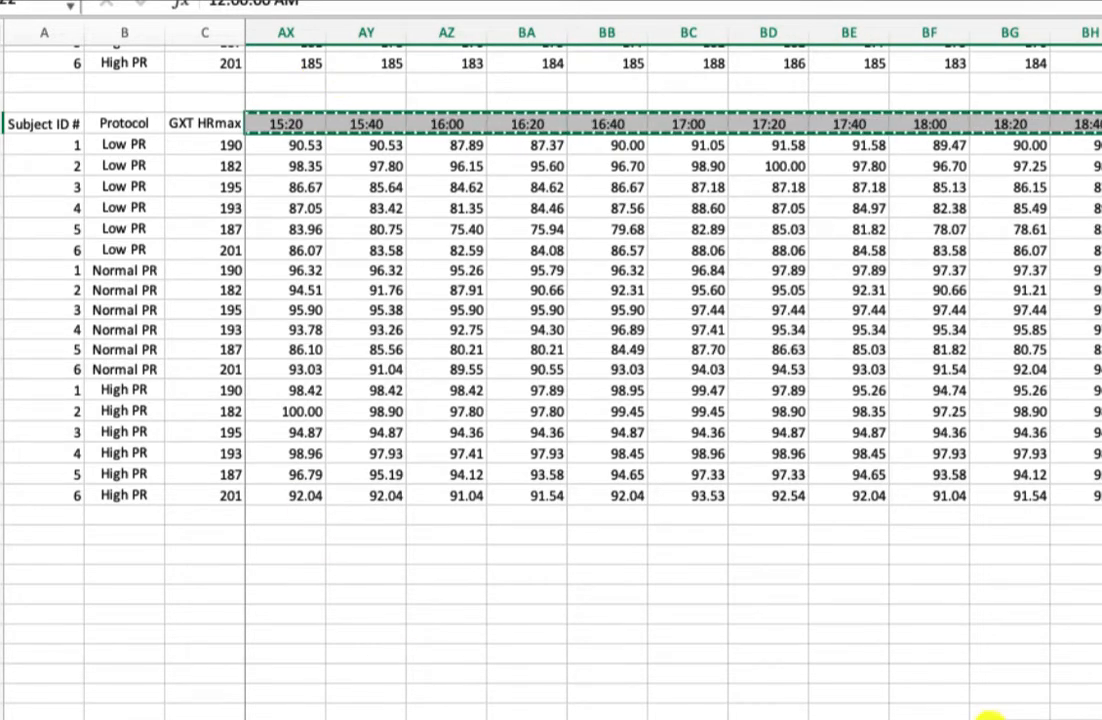
{"action": "left_click_drag", "start_coordinate": [991, 719], "coordinate": [110, 719]}
{"action": "left_click", "coordinate": [257, 576]}
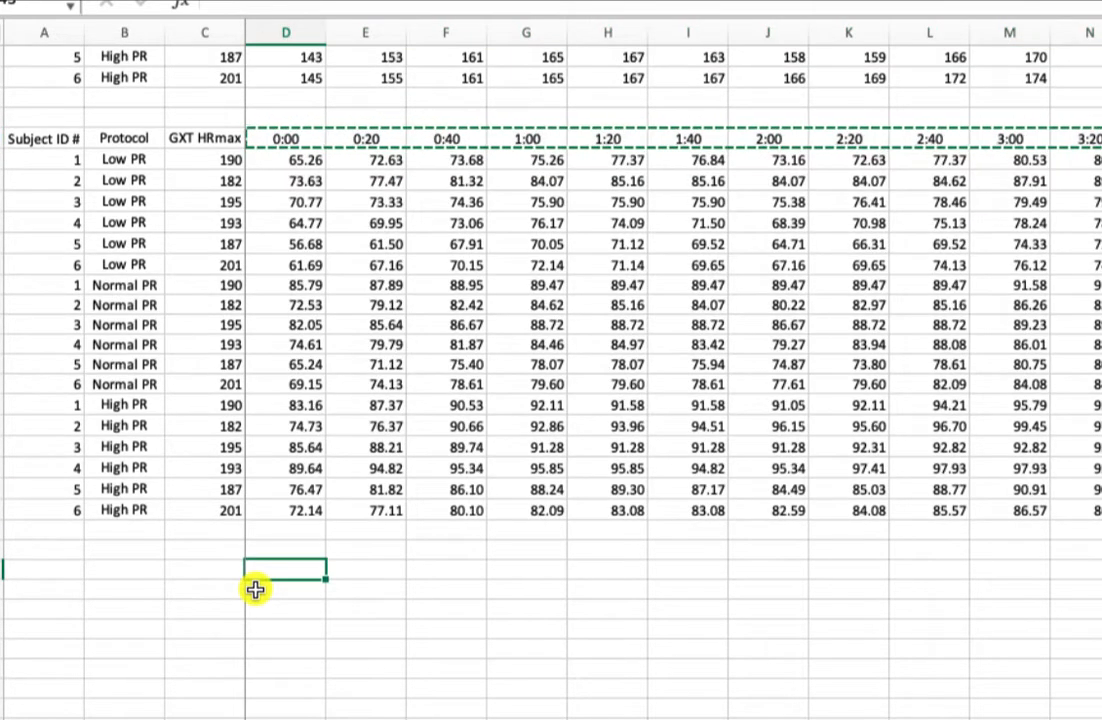
{"action": "key", "text": "ctrl+v"}
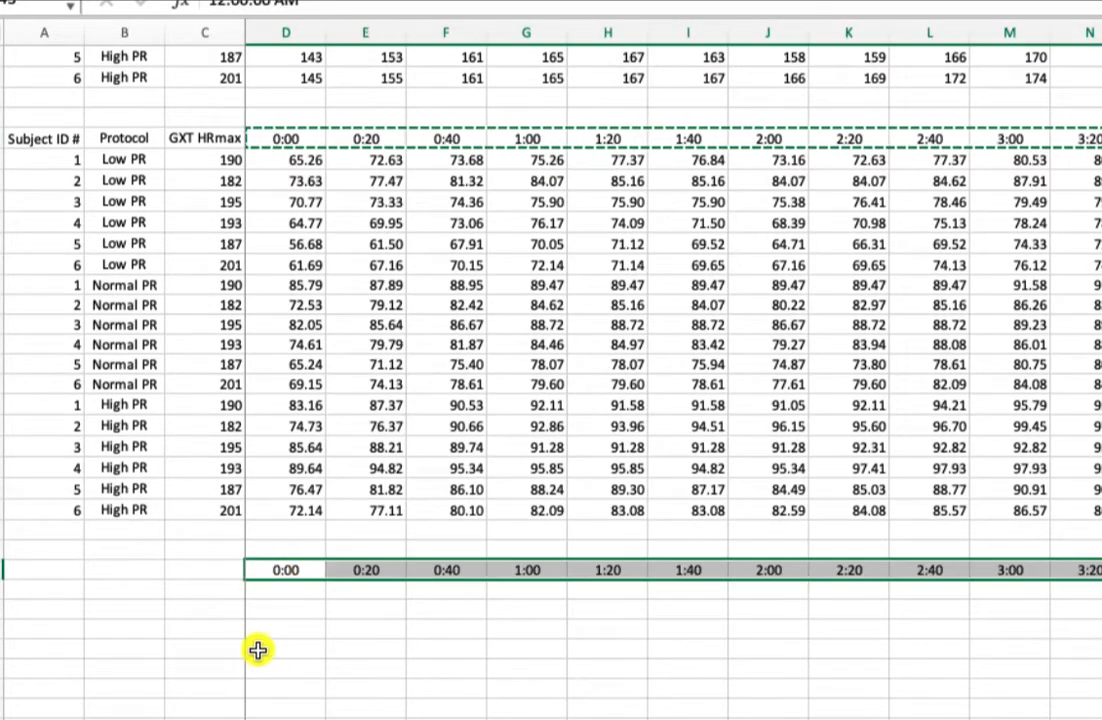
Enter the row labels Low PR, Normal PR and High PR in C44 to C46.
{"action": "left_click", "coordinate": [218, 592]}
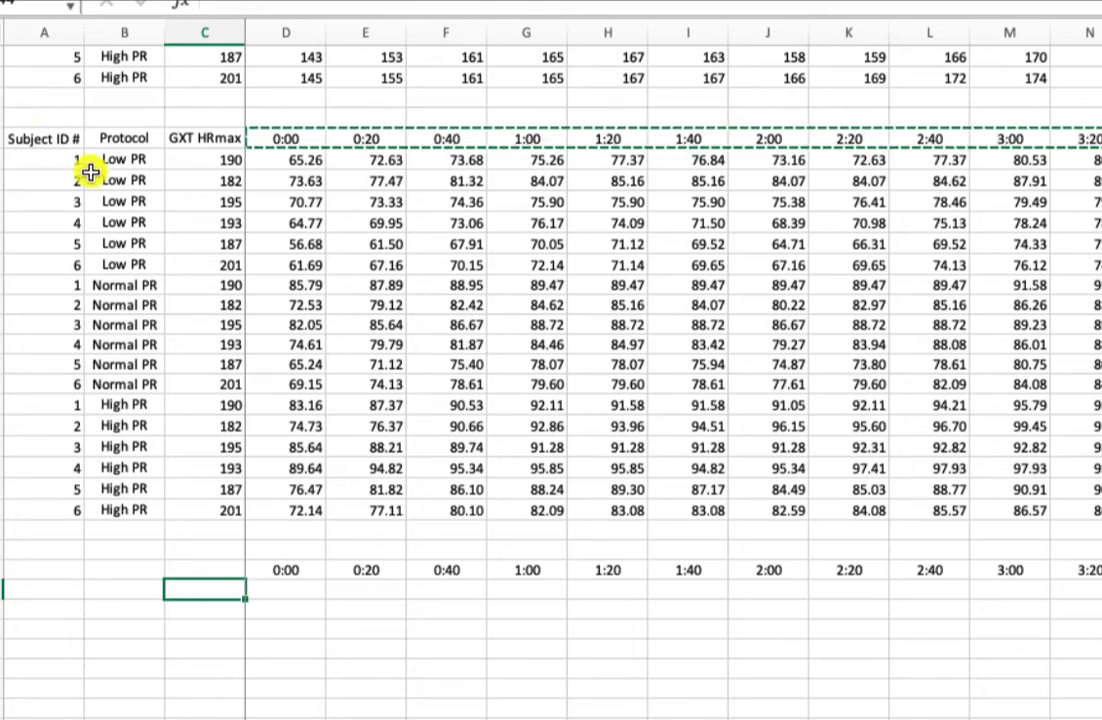
{"action": "type", "text": "Low PR"}
{"action": "key", "text": "Return"}
{"action": "type", "text": "Normal PR"}
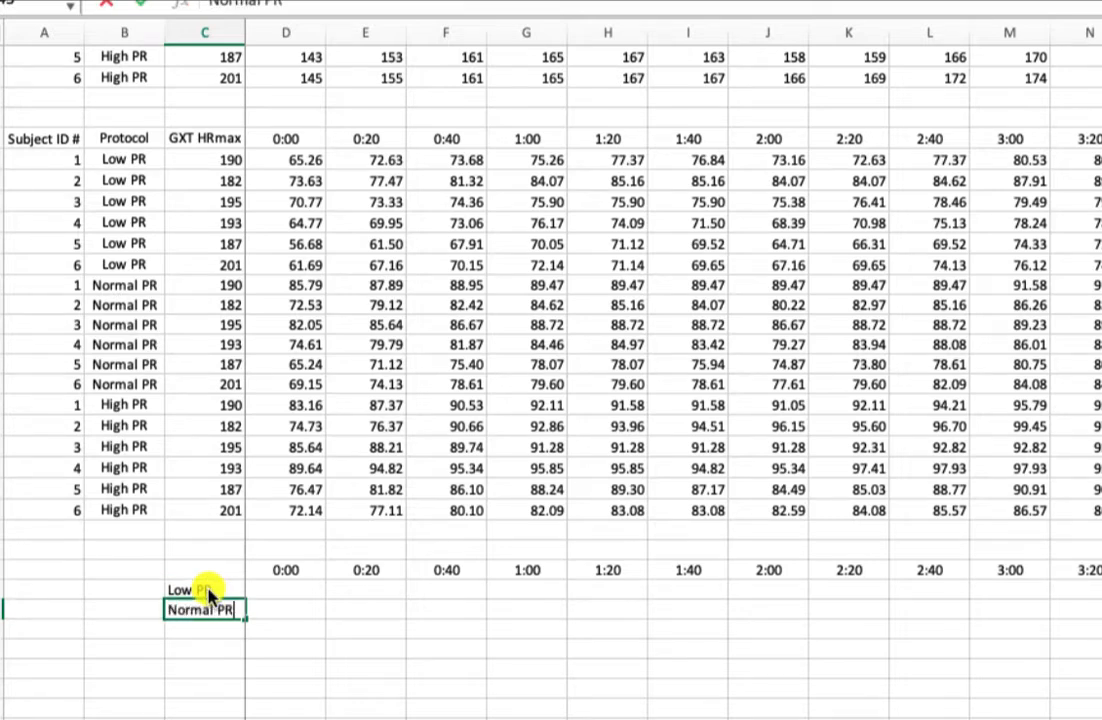
{"action": "key", "text": "Return"}
{"action": "type", "text": "High "}
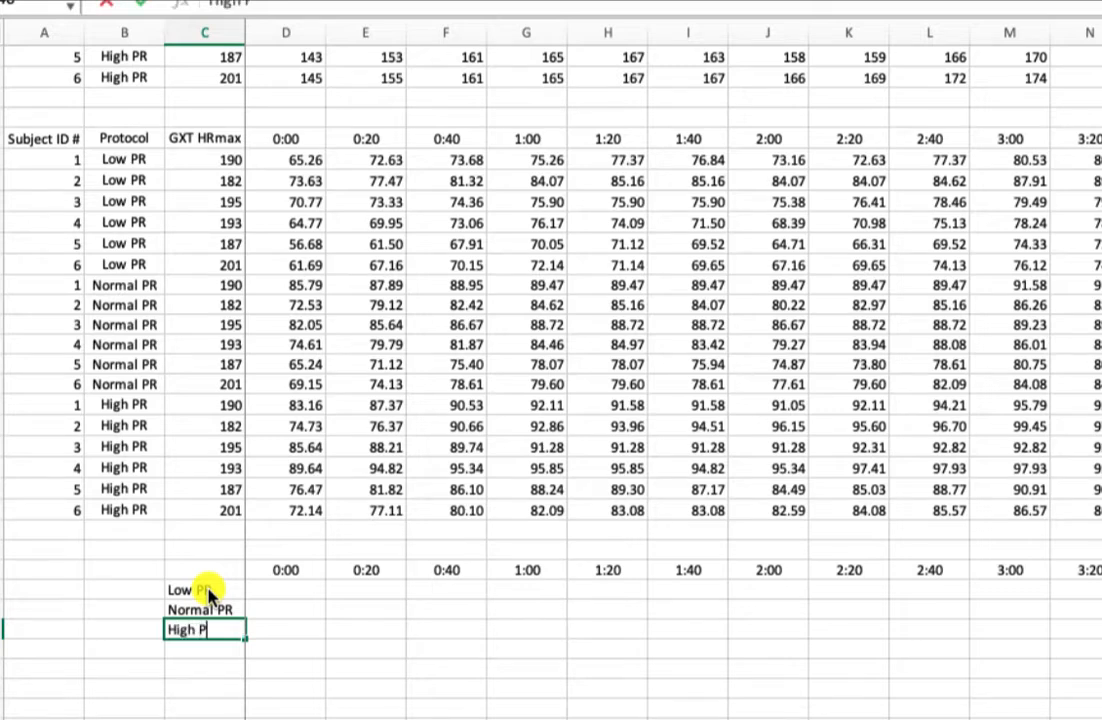
{"action": "type", "text": "PR"}
Look up the description and syntax of the AVERAGE function in the Formula Builder for cell D44.
{"action": "left_click", "coordinate": [285, 590]}
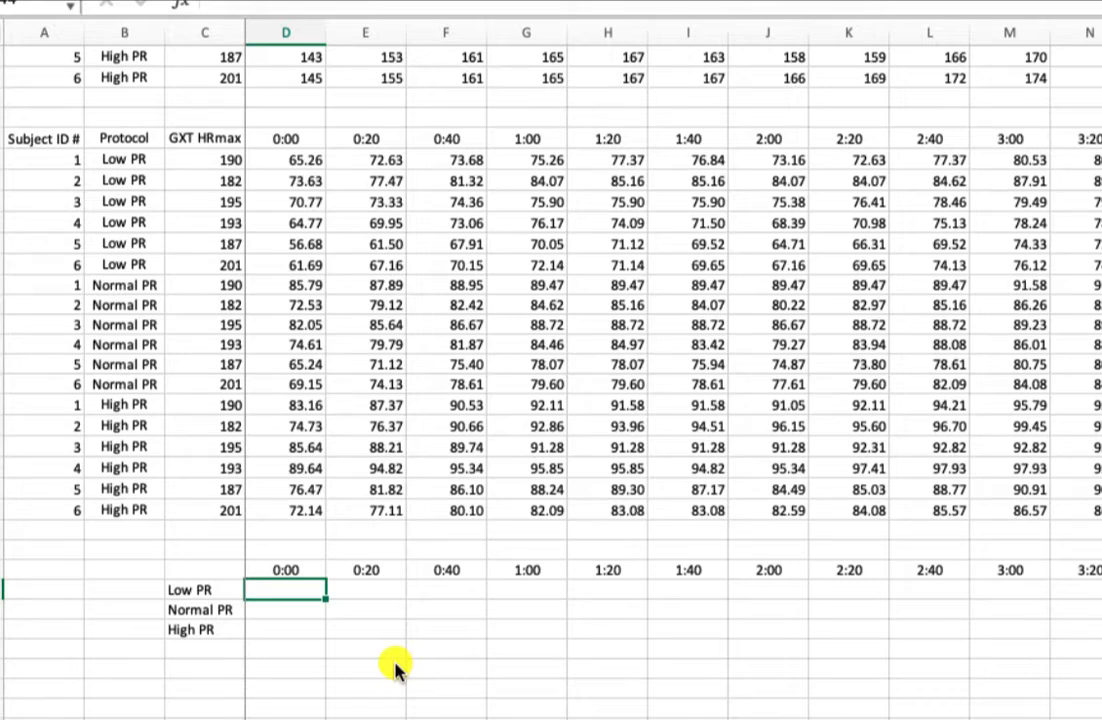
{"action": "type", "text": "="}
{"action": "key", "text": "BackSpace"}
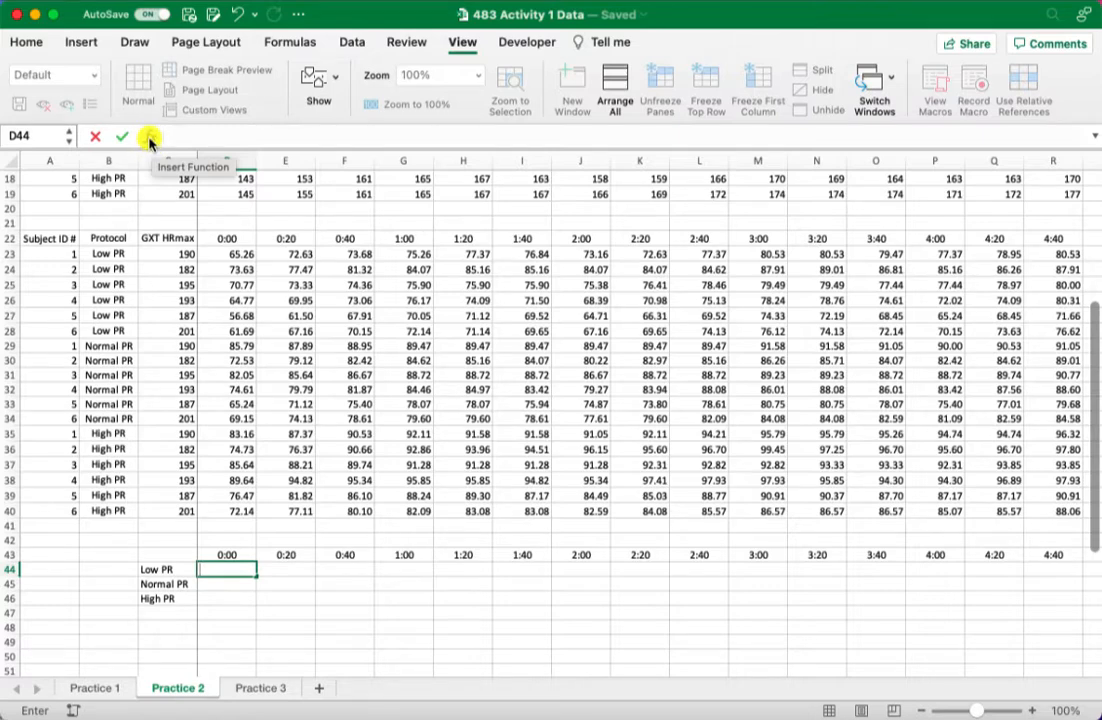
{"action": "left_click", "coordinate": [149, 137]}
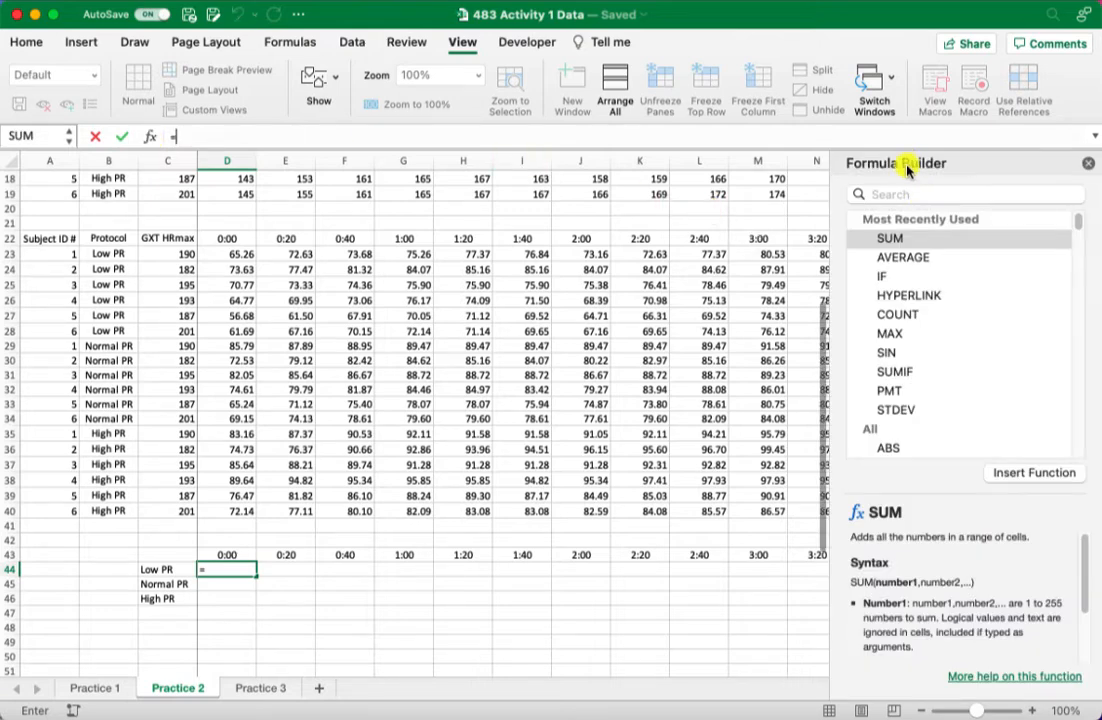
{"action": "left_click", "coordinate": [905, 257]}
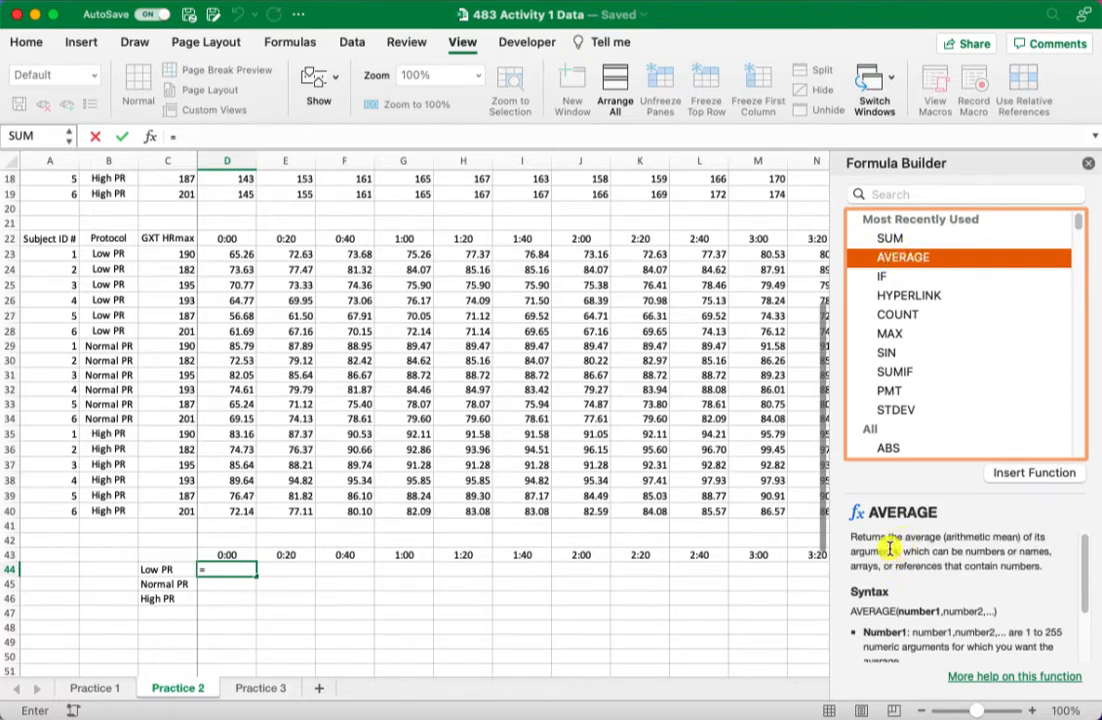
{"action": "scroll", "coordinate": [903, 550], "scroll_direction": "down", "scroll_amount": 3}
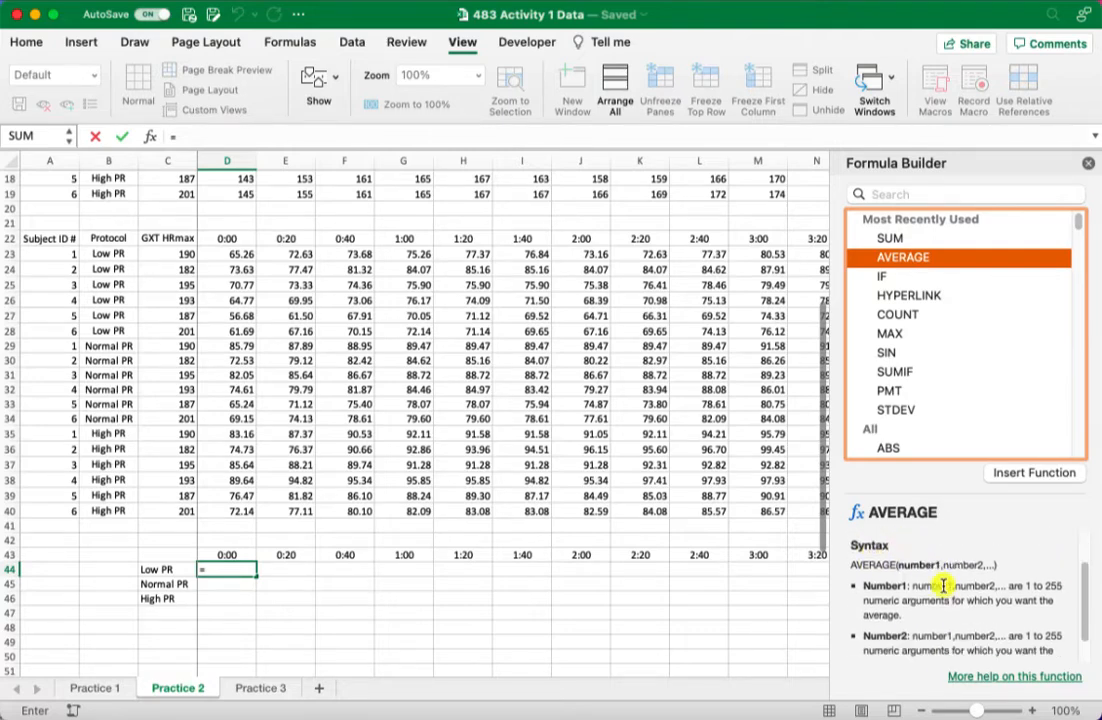
{"action": "scroll", "coordinate": [943, 587], "scroll_direction": "up", "scroll_amount": 2}
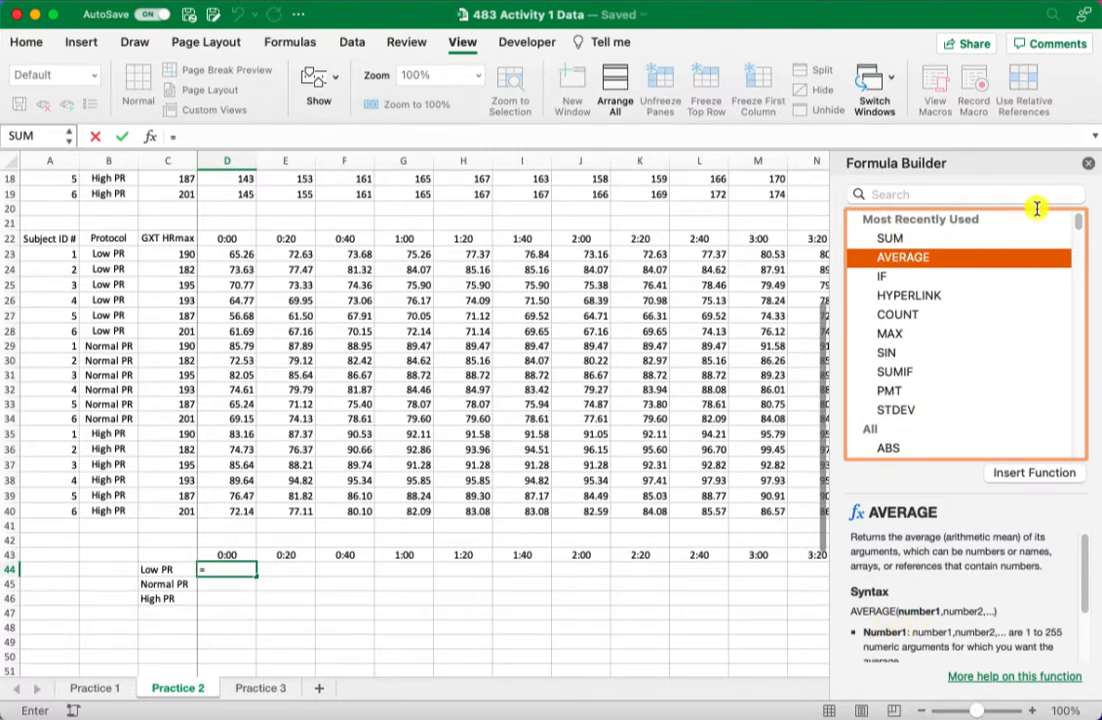
{"action": "left_click", "coordinate": [291, 44]}
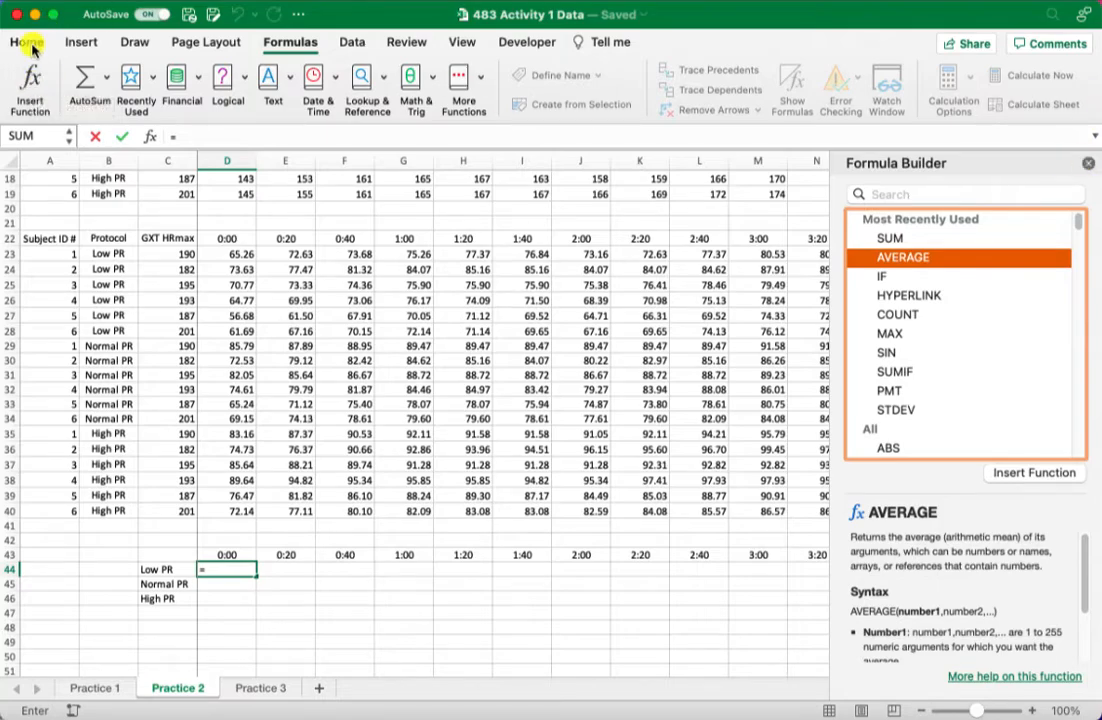
{"action": "left_click", "coordinate": [27, 44]}
{"action": "left_click", "coordinate": [1089, 164]}
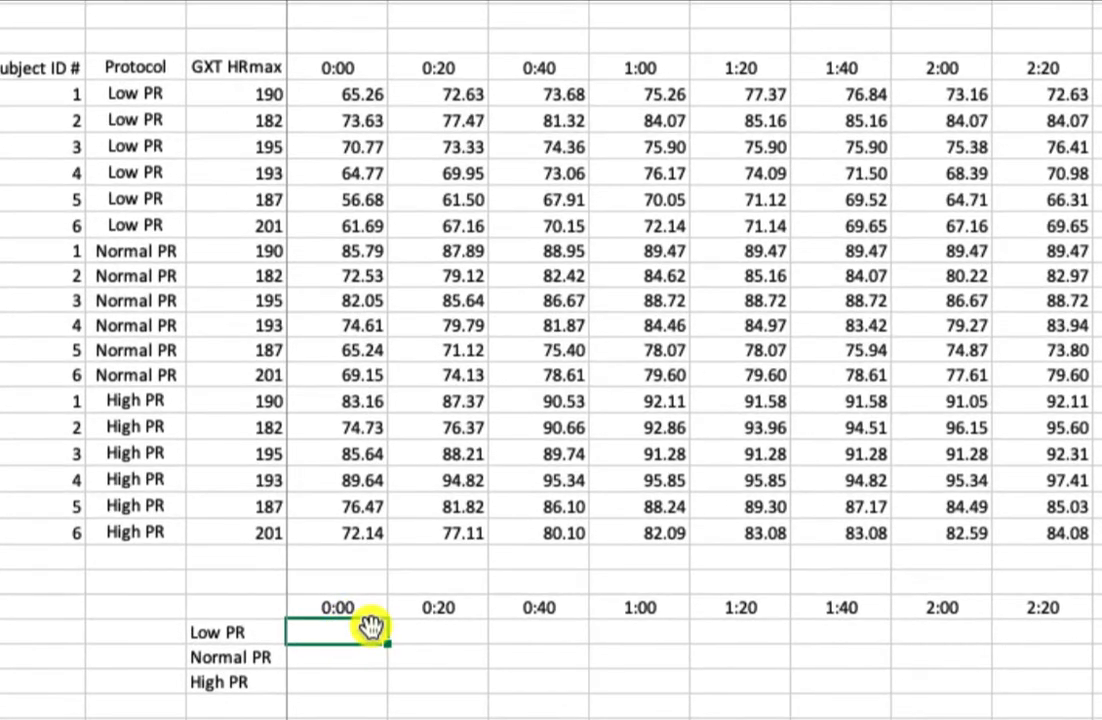
Enter =AVERAGE(D23:D28) in D44 to average the Low PR percentages at 0:00.
{"action": "type", "text": "=average"}
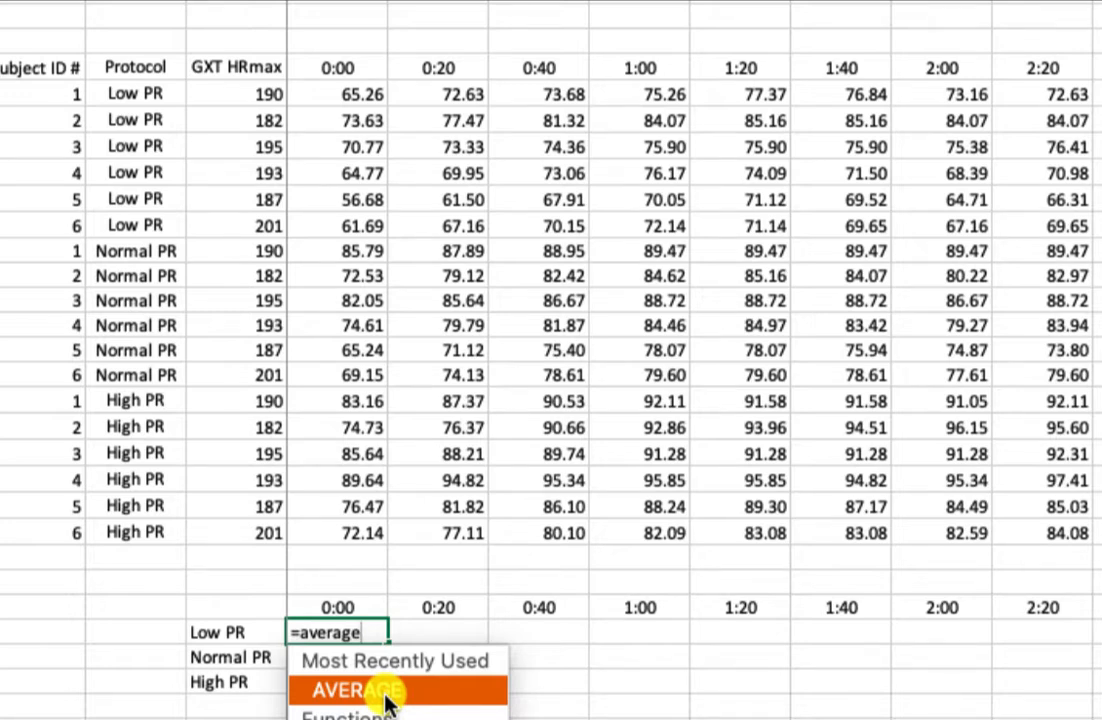
{"action": "type", "text": "("}
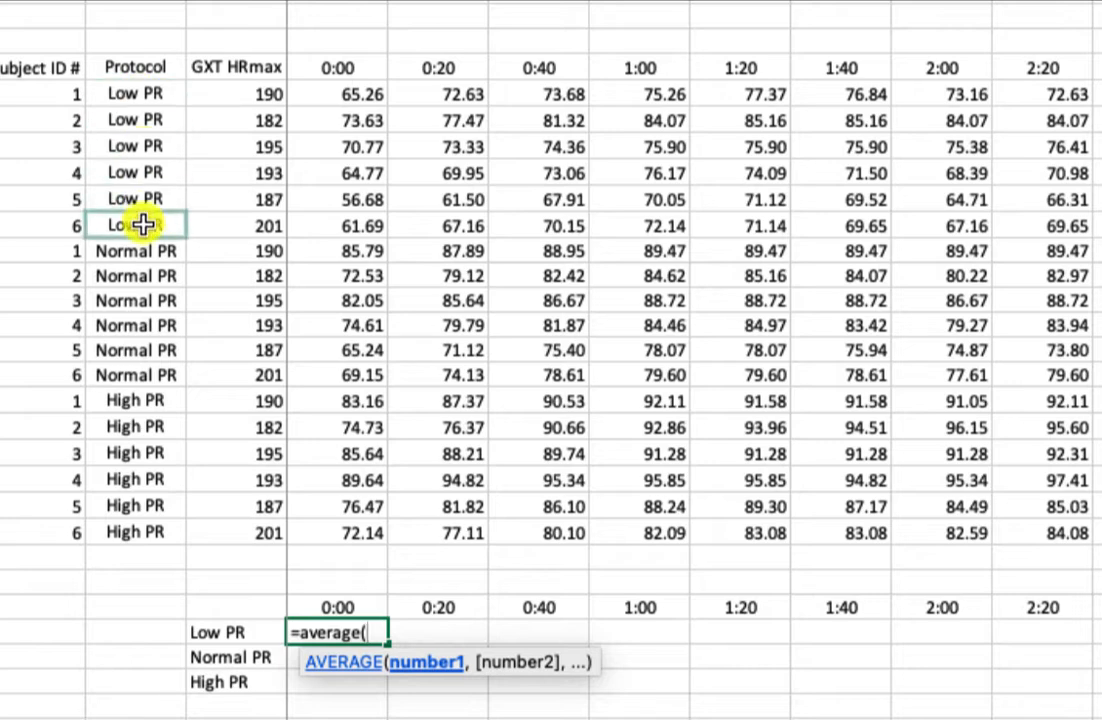
{"action": "left_click_drag", "start_coordinate": [327, 90], "coordinate": [333, 229]}
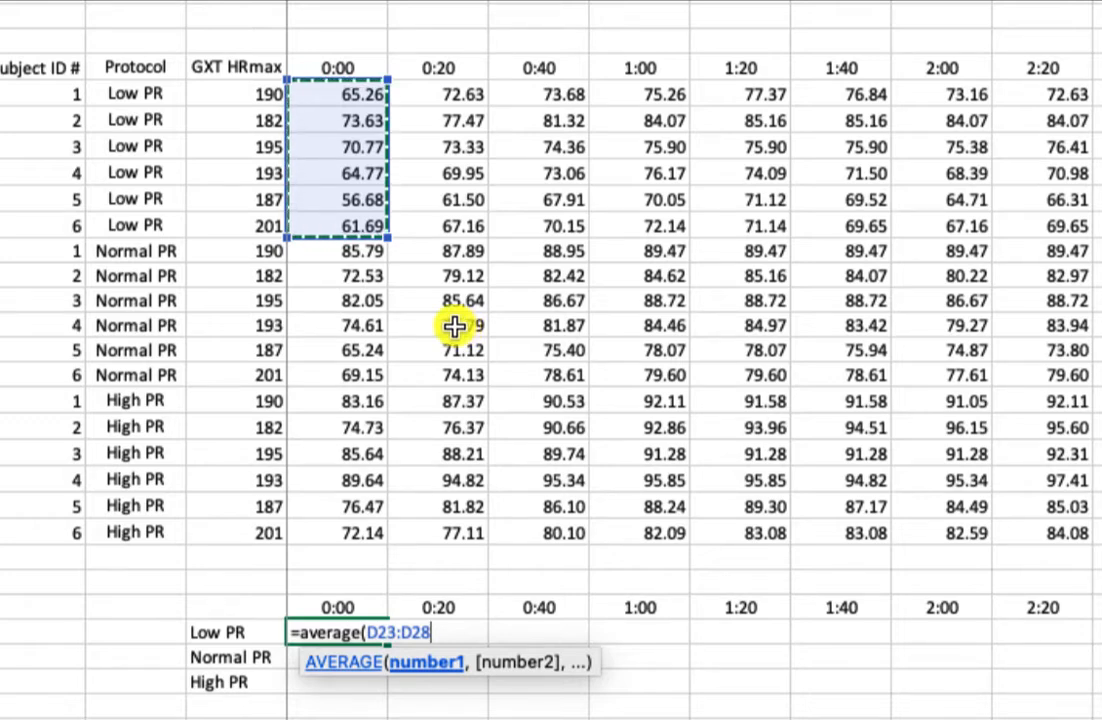
{"action": "type", "text": ")"}
{"action": "key", "text": "Return"}
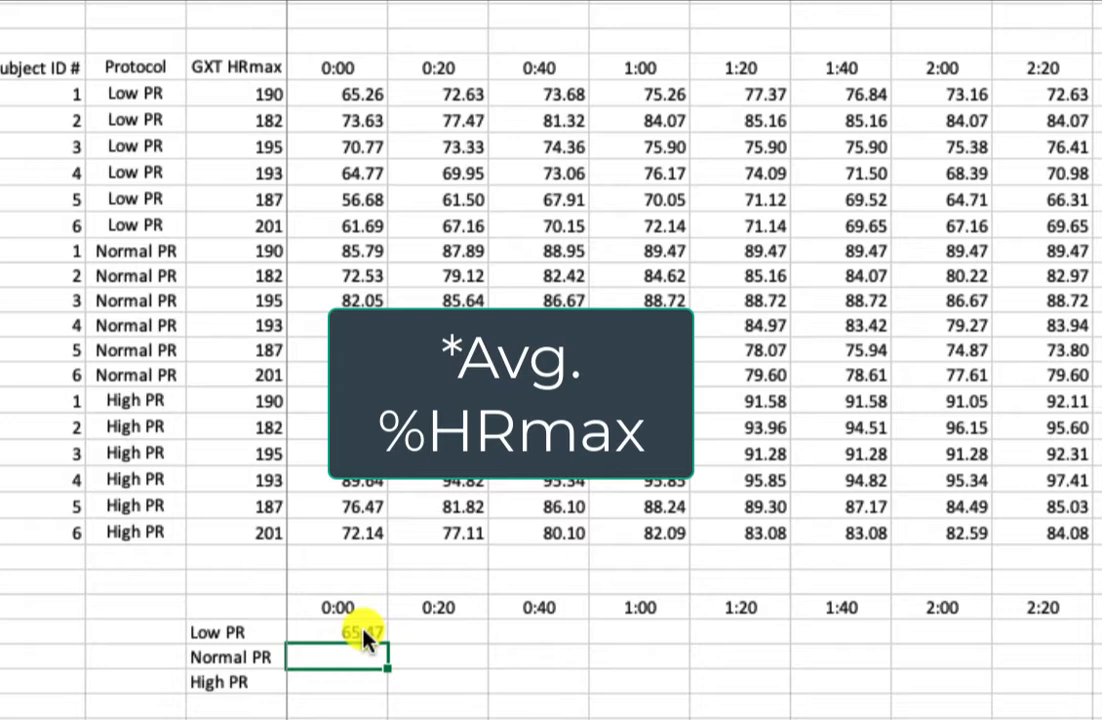
Fill the average formula from D44 down through the Normal PR and High PR rows, D45 and D46.
{"action": "left_click", "coordinate": [364, 632]}
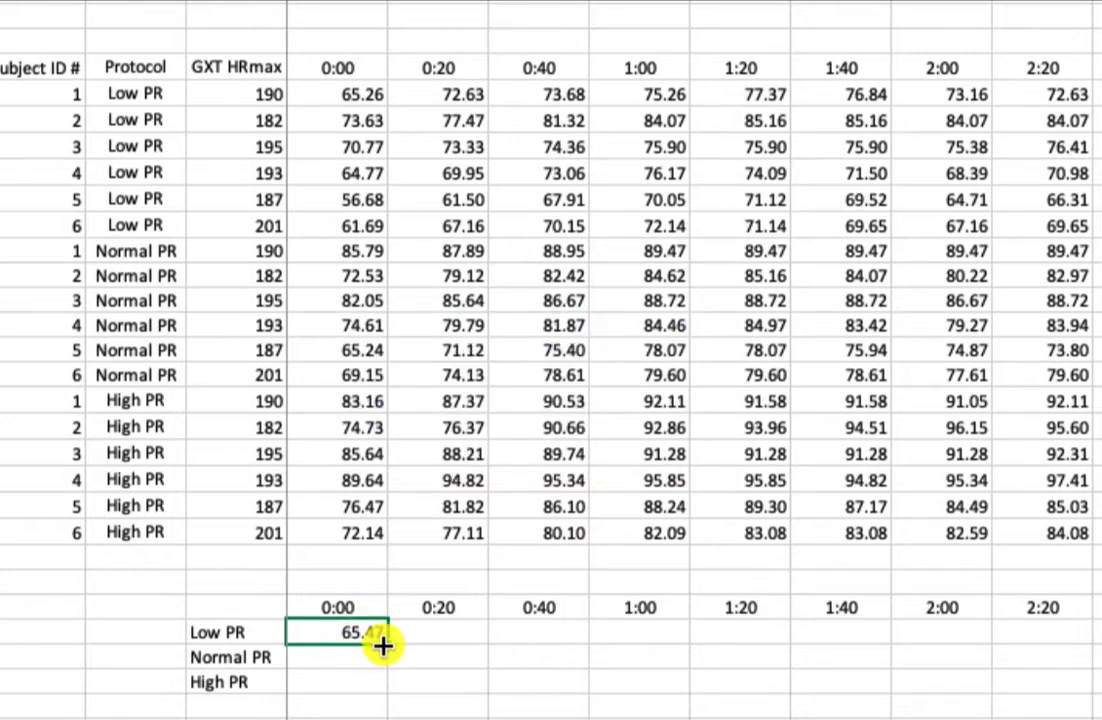
{"action": "left_click_drag", "start_coordinate": [394, 647], "coordinate": [388, 684]}
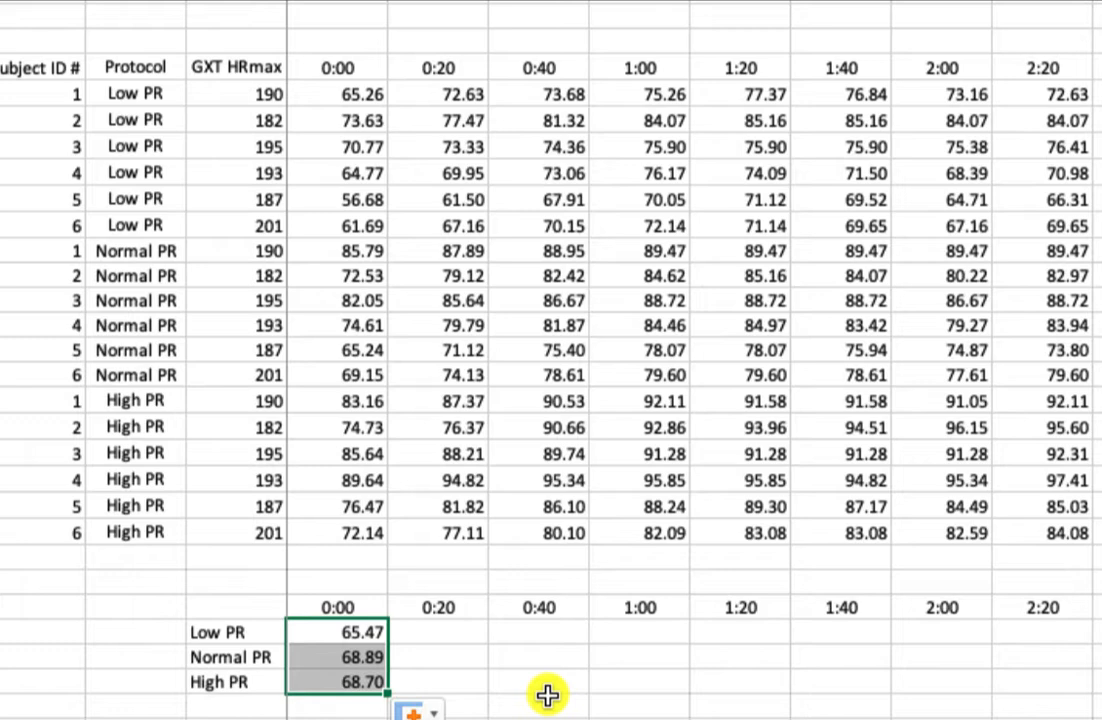
{"action": "left_click", "coordinate": [484, 658]}
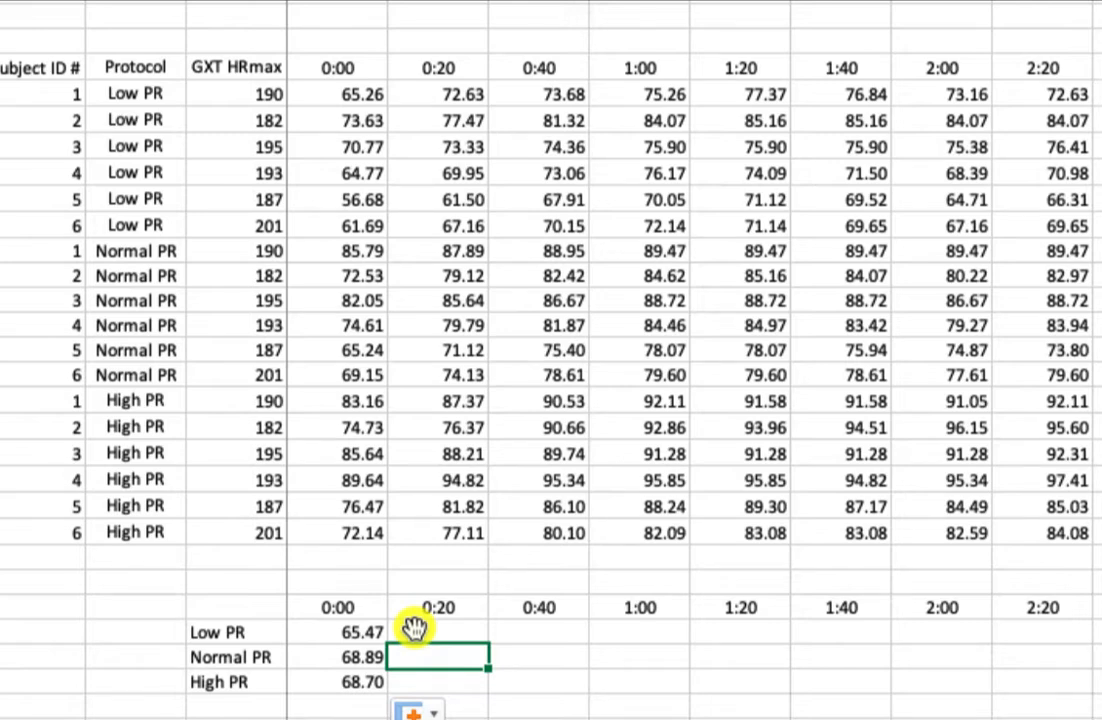
Correct the averaged ranges to D29:D34 for Normal PR in D45 and D35:D40 for High PR in D46.
{"action": "double_click", "coordinate": [343, 657]}
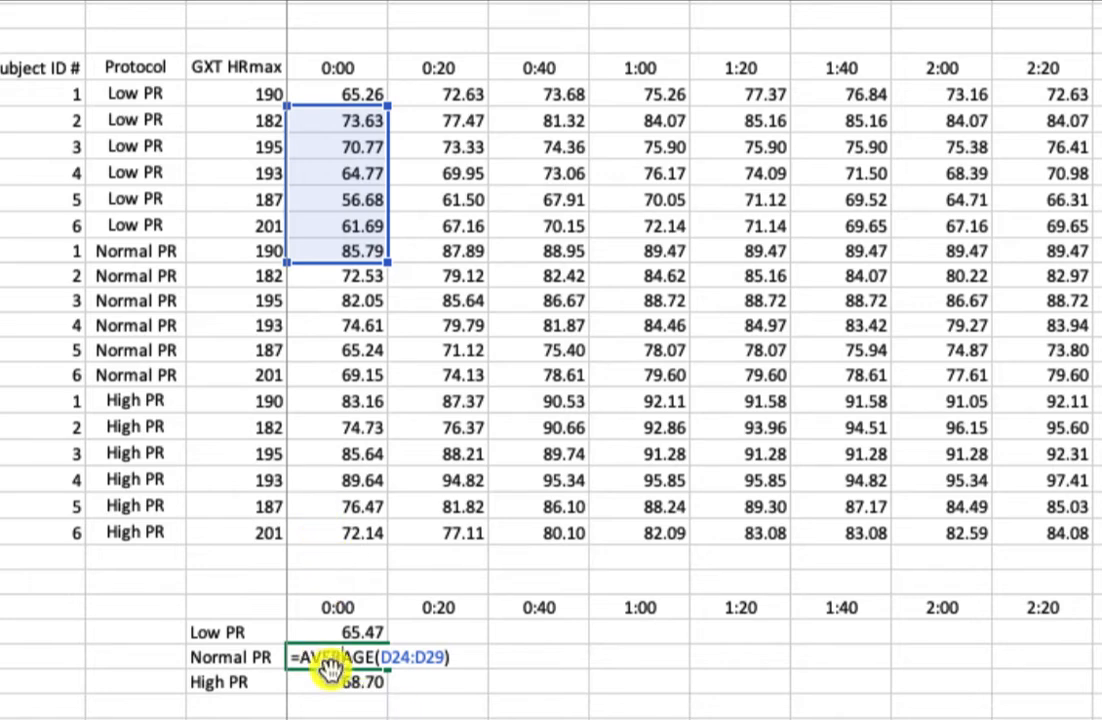
{"action": "left_click_drag", "start_coordinate": [337, 262], "coordinate": [328, 384]}
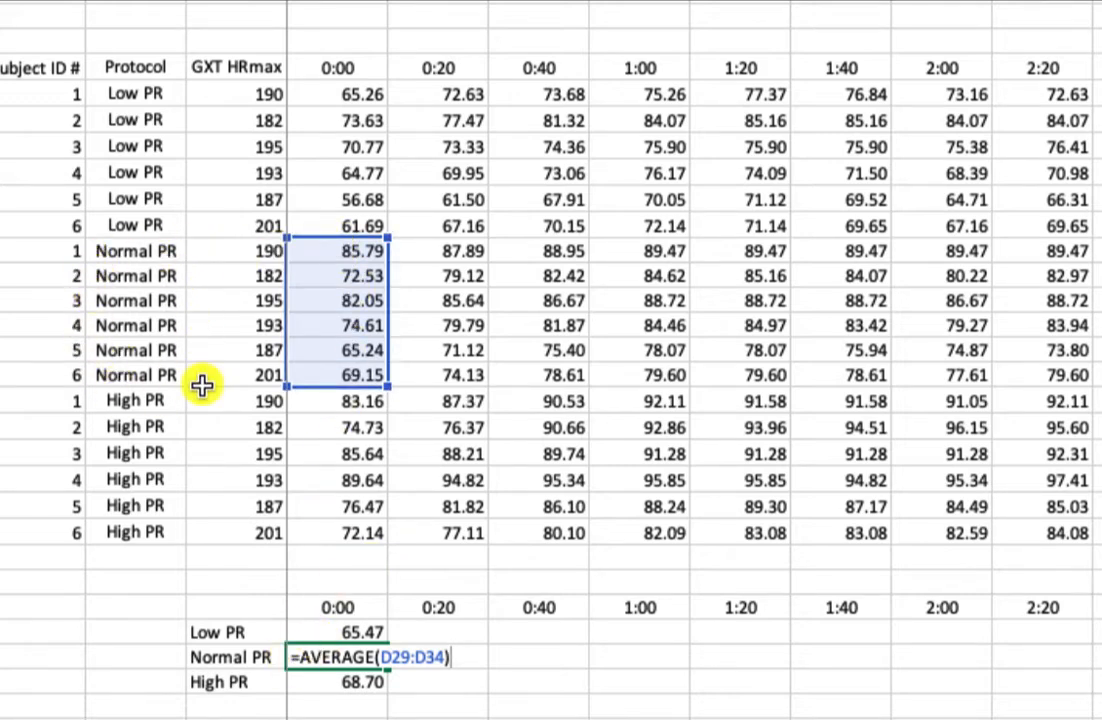
{"action": "key", "text": "Return"}
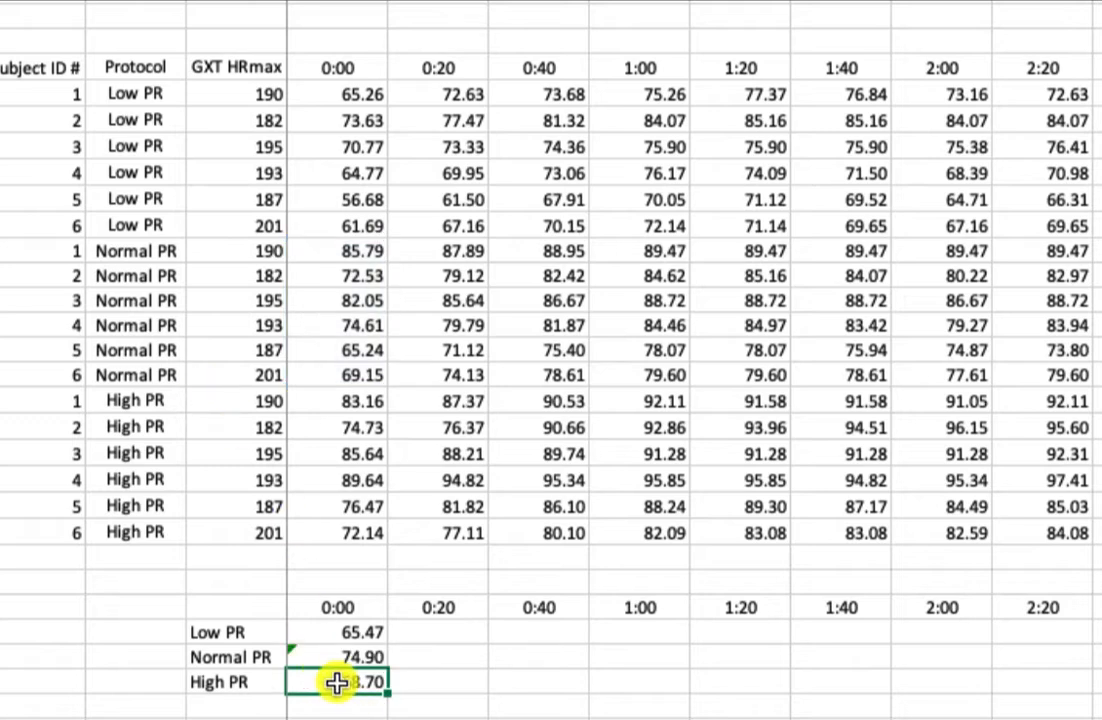
{"action": "double_click", "coordinate": [337, 683]}
{"action": "left_click_drag", "start_coordinate": [337, 286], "coordinate": [320, 541]}
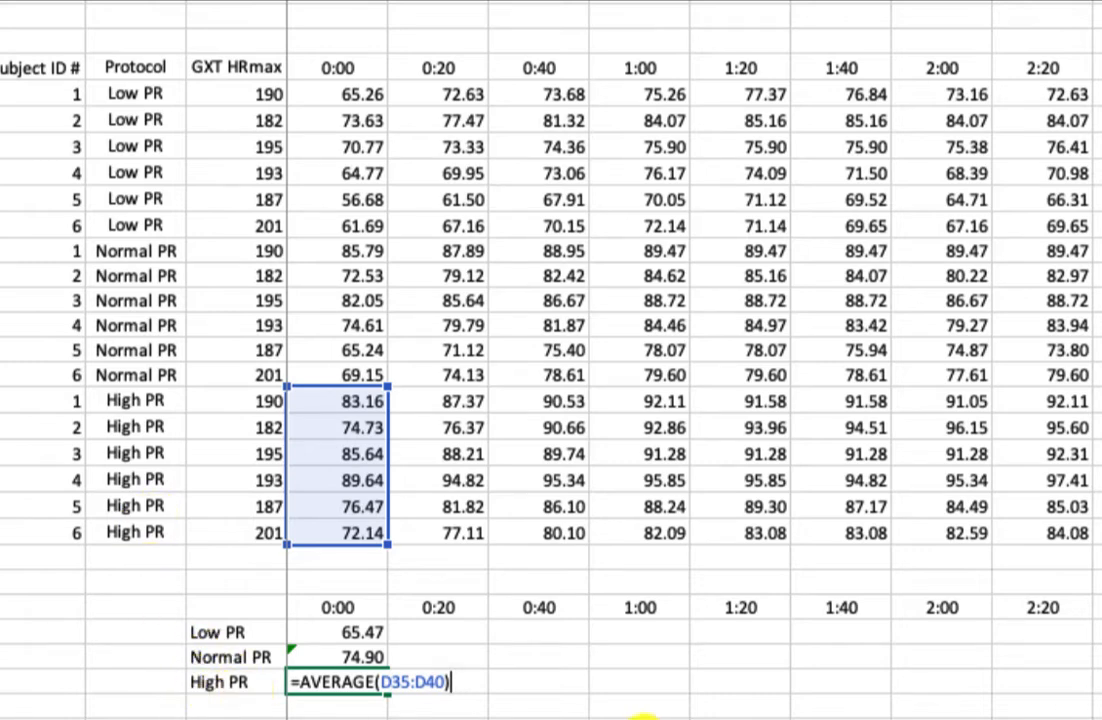
{"action": "key", "text": "Return"}
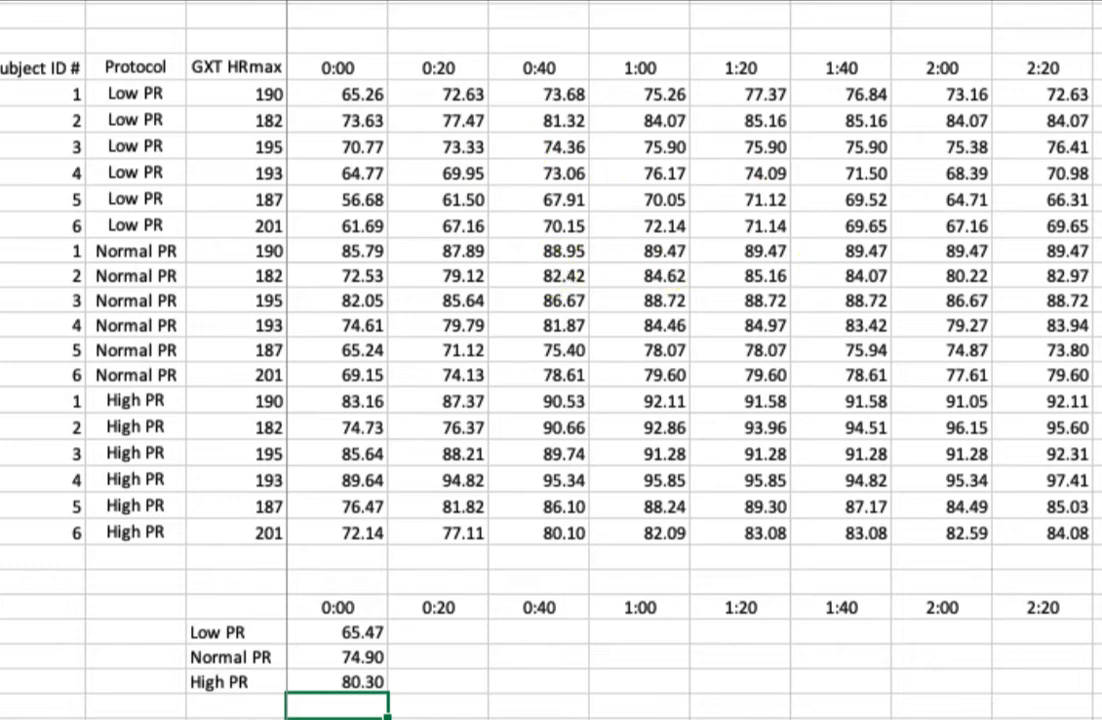
Fill the three averages in D44:D46 across to the 20:00 column BL and check the formula range in BL46.
{"action": "left_click_drag", "start_coordinate": [370, 636], "coordinate": [396, 696]}
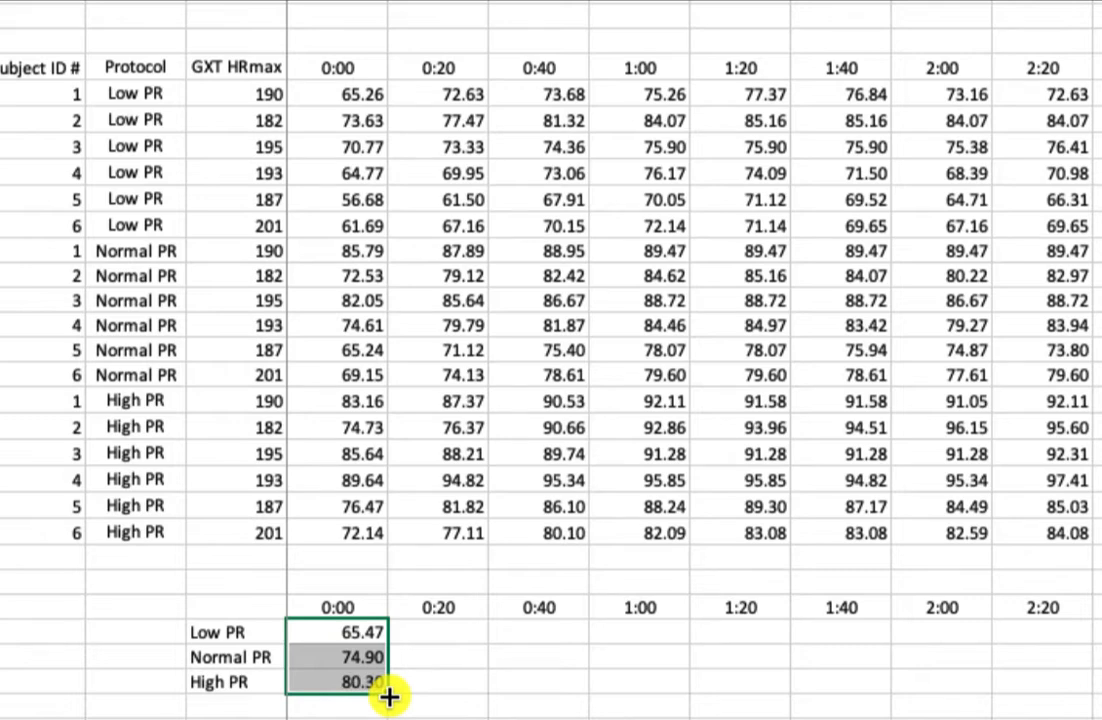
{"action": "left_click_drag", "start_coordinate": [389, 694], "coordinate": [1065, 586]}
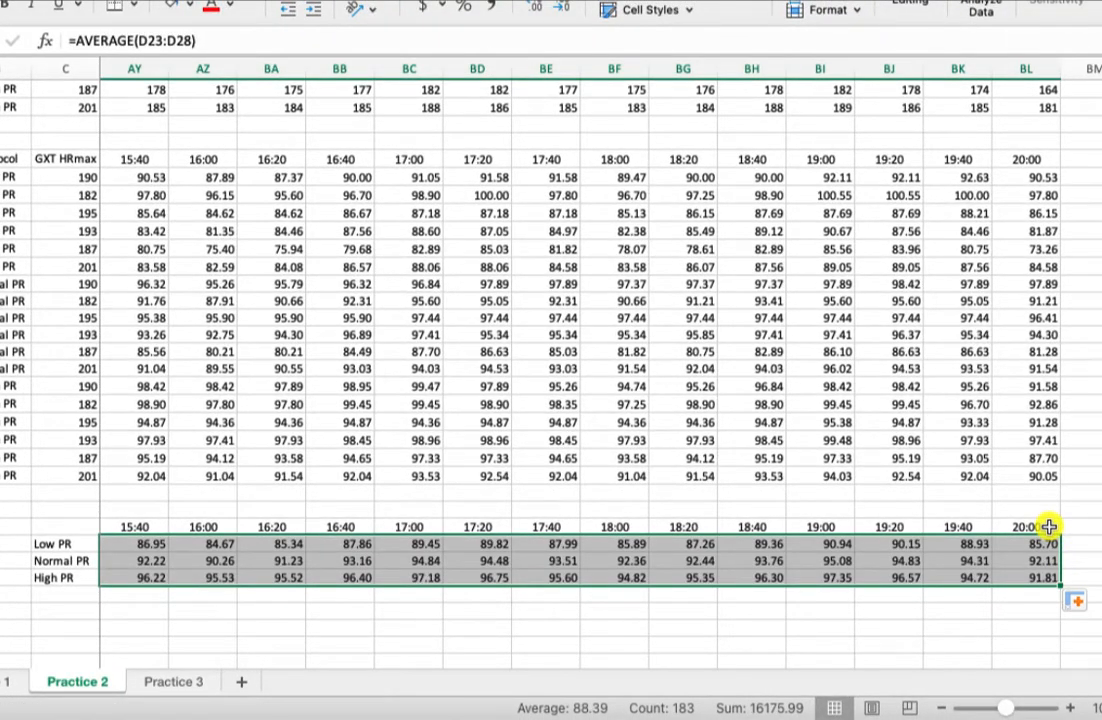
{"action": "double_click", "coordinate": [1028, 578]}
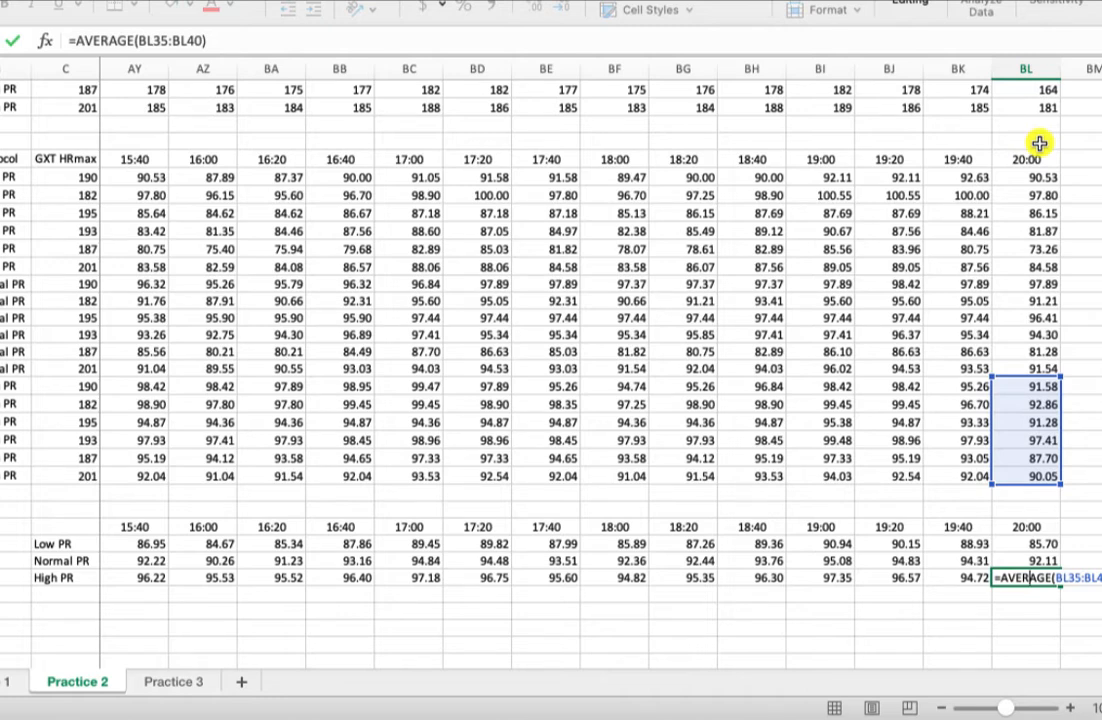
{"action": "key", "text": "Return"}
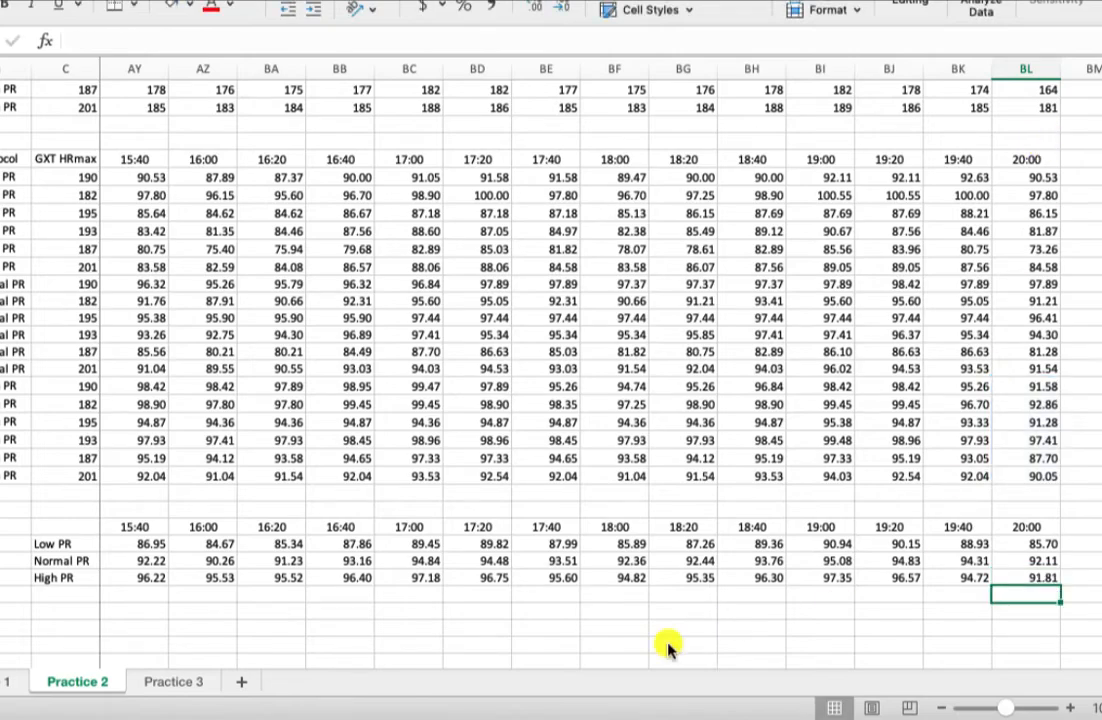
Add the heading Averages in C42 above the summary table, in bold with a yellow fill.
{"action": "left_click_drag", "start_coordinate": [765, 659], "coordinate": [20, 660]}
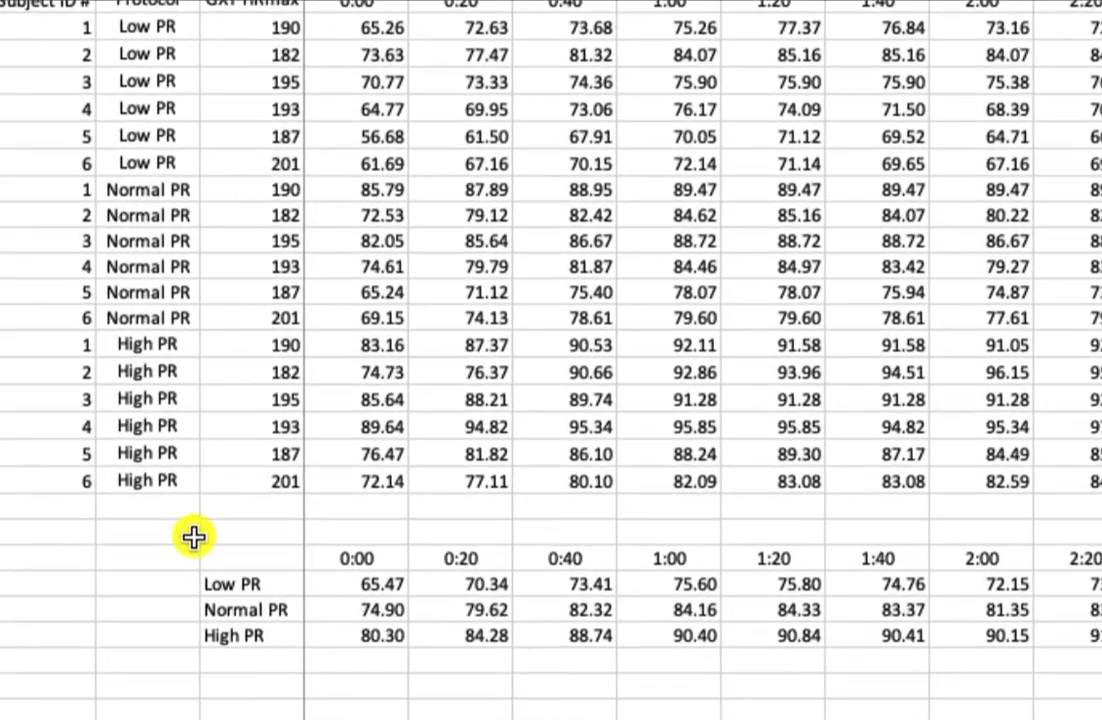
{"action": "left_click", "coordinate": [209, 536]}
{"action": "type", "text": "Aver"}
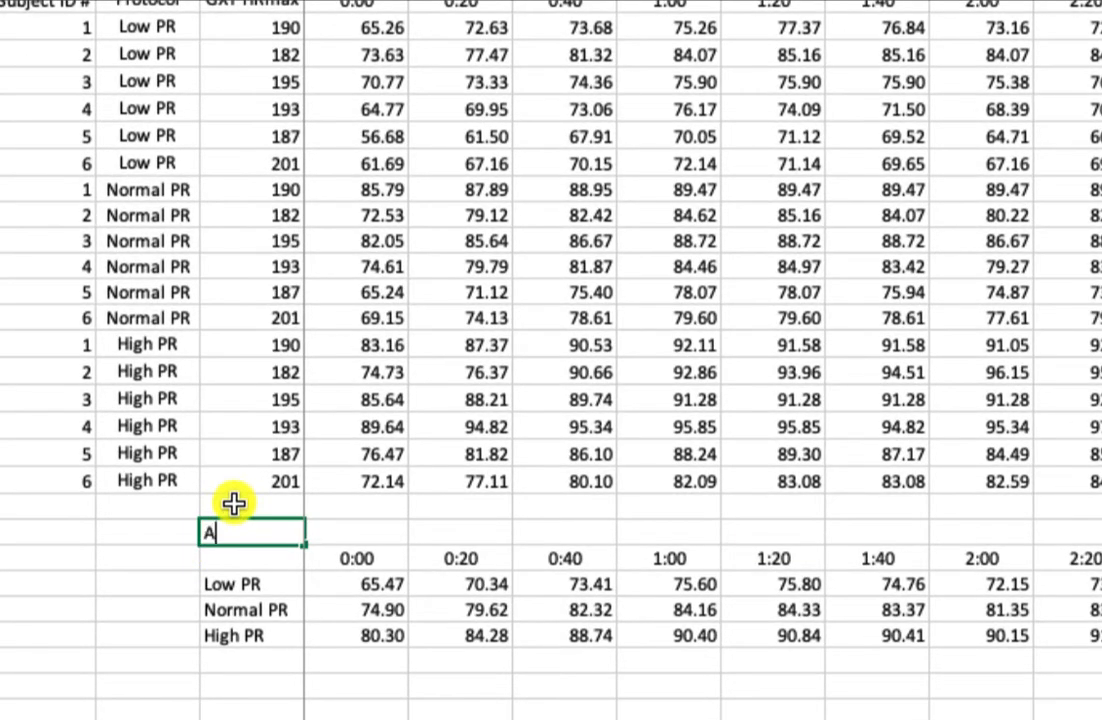
{"action": "type", "text": "ages"}
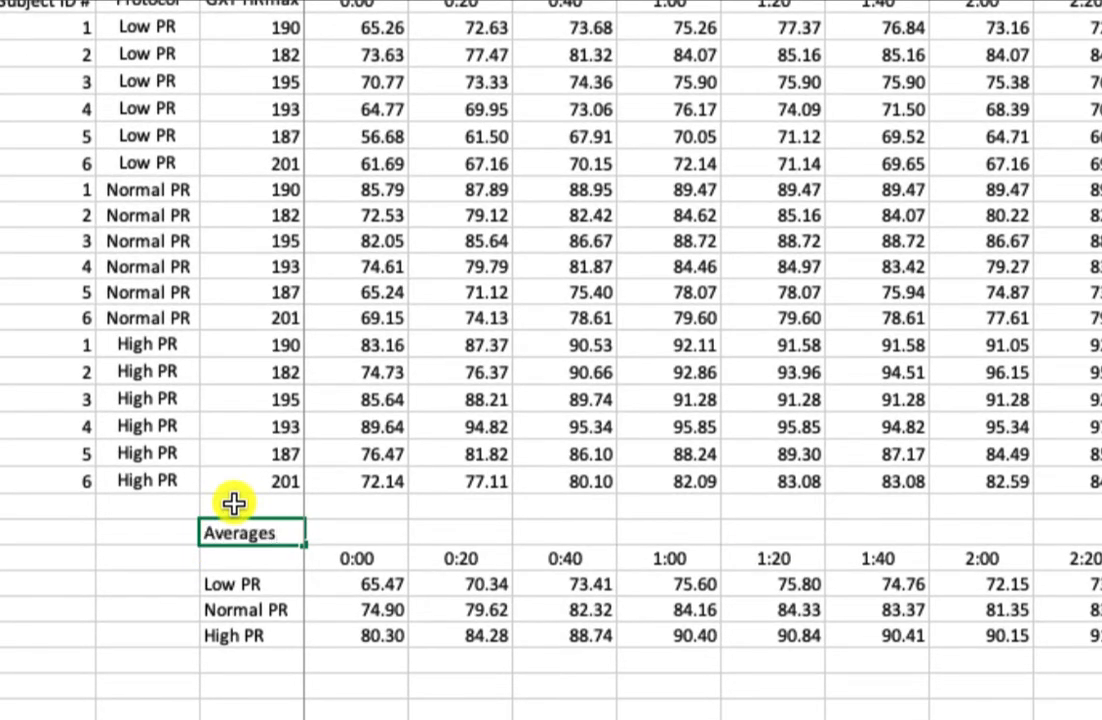
{"action": "left_click", "coordinate": [261, 695]}
{"action": "left_click", "coordinate": [260, 543]}
{"action": "key", "text": "super+b"}
{"action": "left_click", "coordinate": [428, 2]}
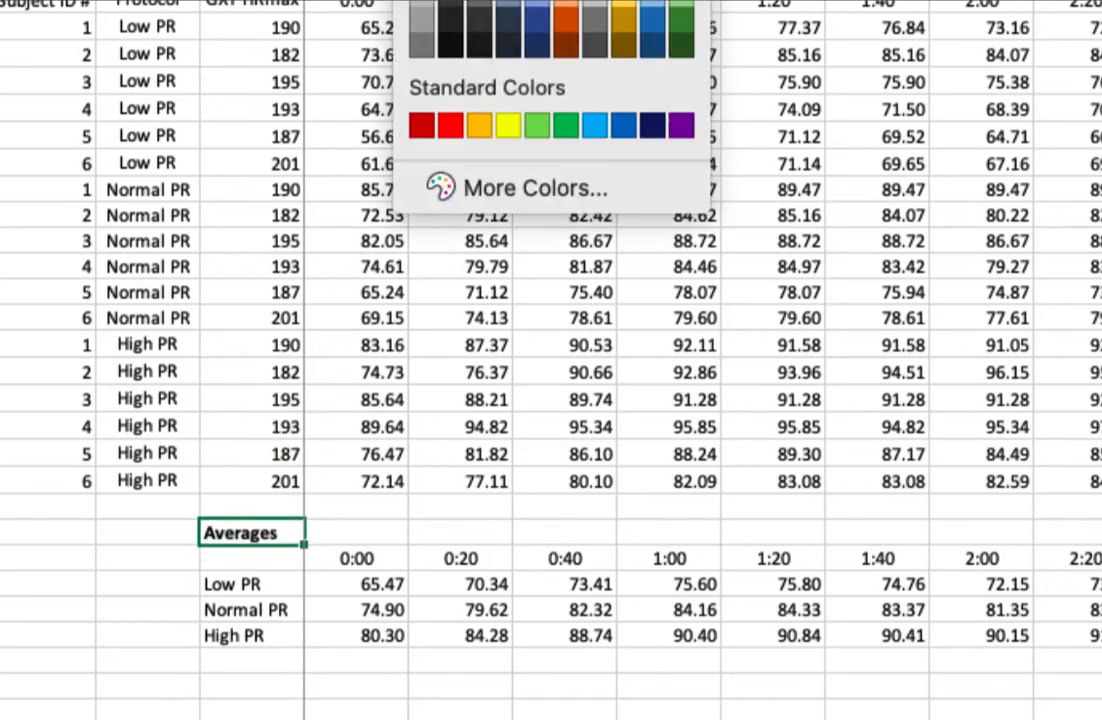
{"action": "left_click", "coordinate": [508, 125]}
{"action": "left_click", "coordinate": [257, 688]}
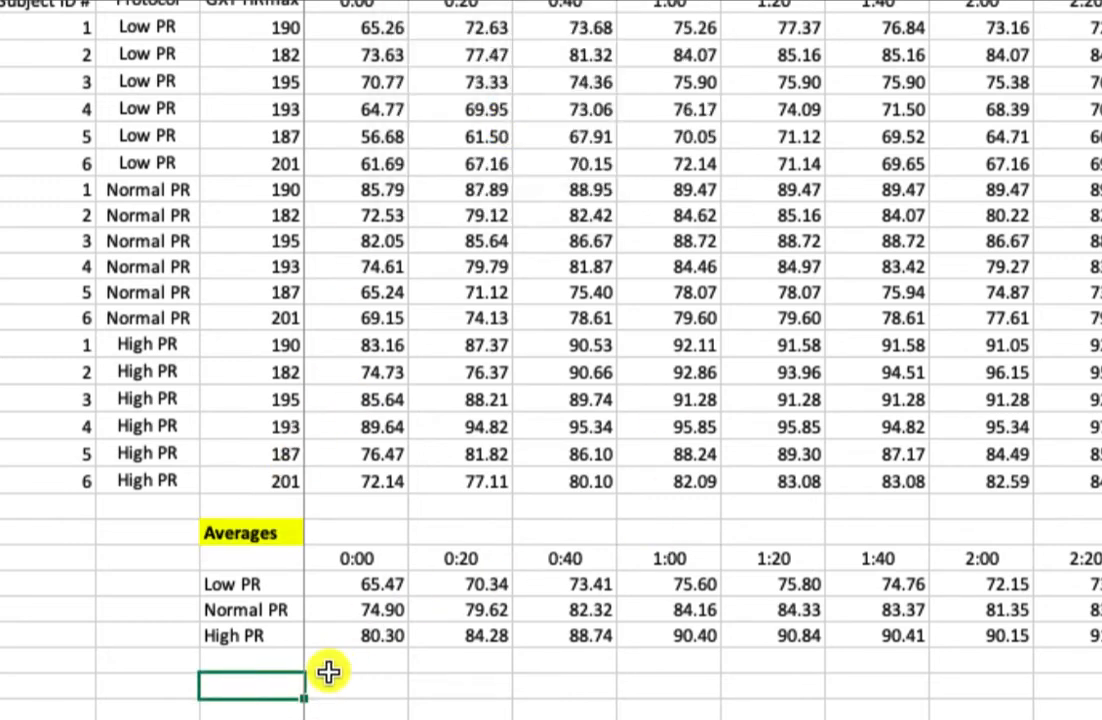
Add the heading SD in C48 below the averages table, in bold with a yellow fill.
{"action": "scroll", "coordinate": [337, 435], "scroll_direction": "down", "scroll_amount": 4}
{"action": "scroll", "coordinate": [338, 433], "scroll_direction": "up", "scroll_amount": 1}
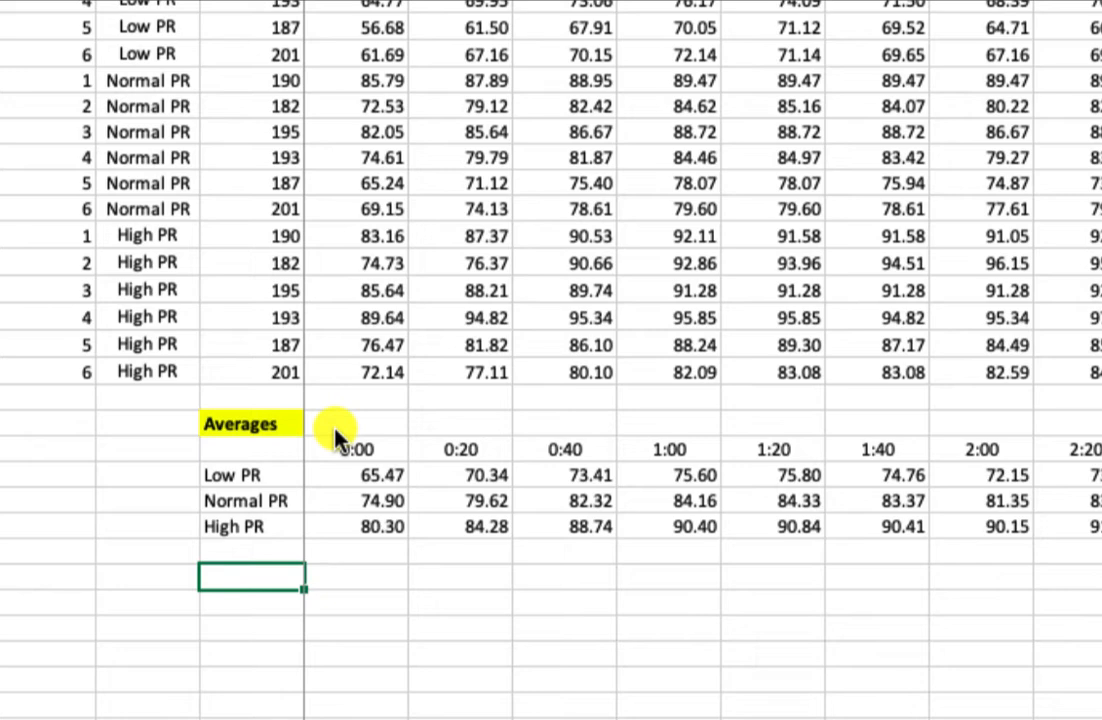
{"action": "type", "text": "SD"}
{"action": "key", "text": "Return"}
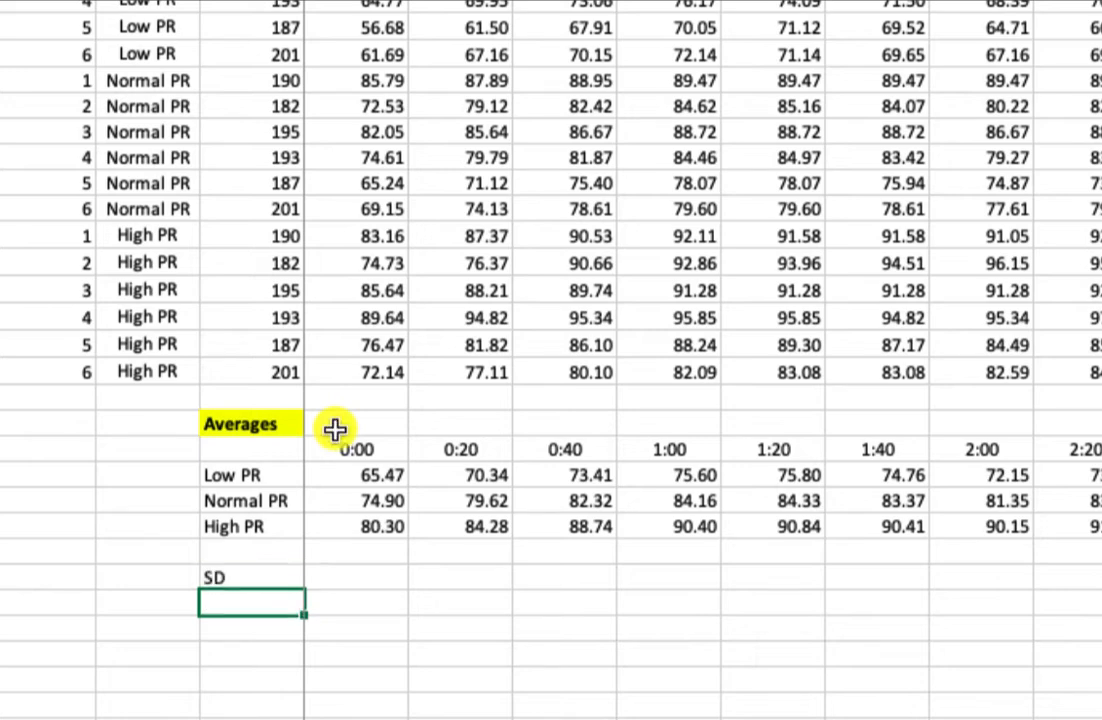
{"action": "left_click", "coordinate": [288, 577]}
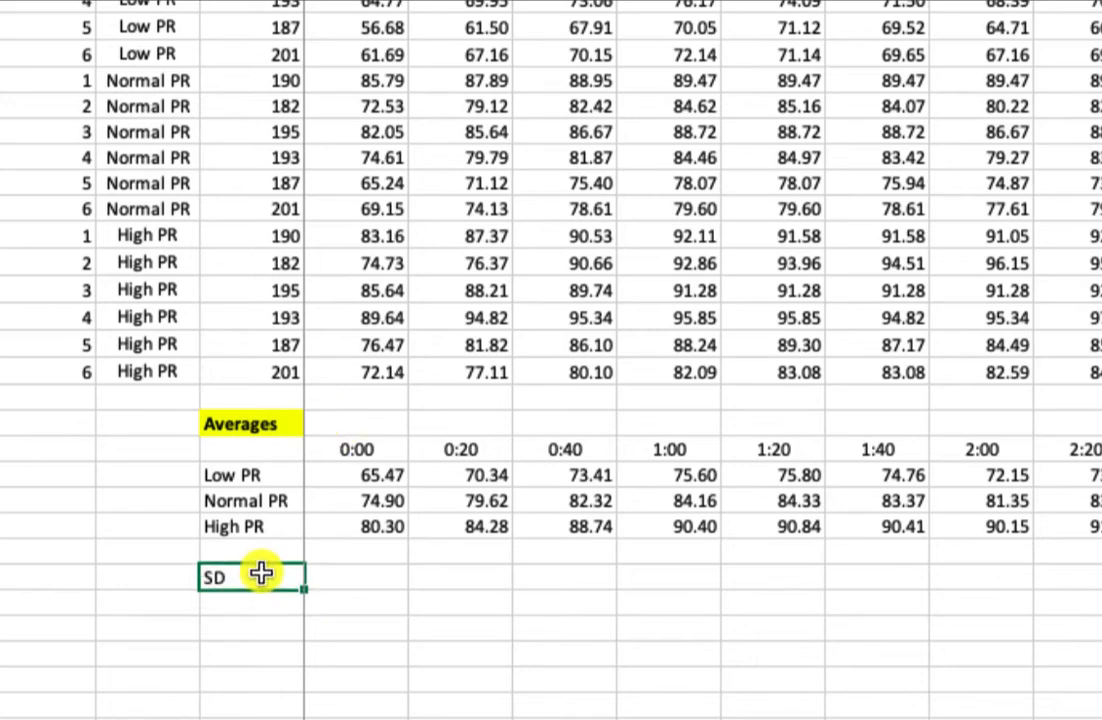
{"action": "key", "text": "super+b"}
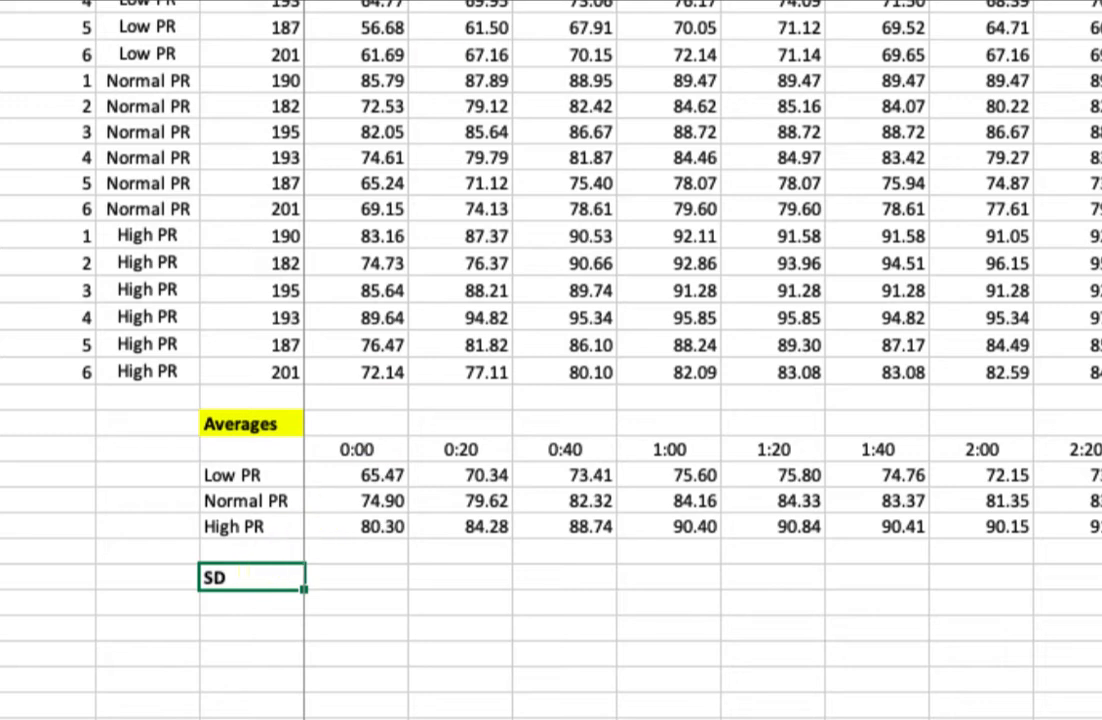
{"action": "left_click", "coordinate": [413, 1]}
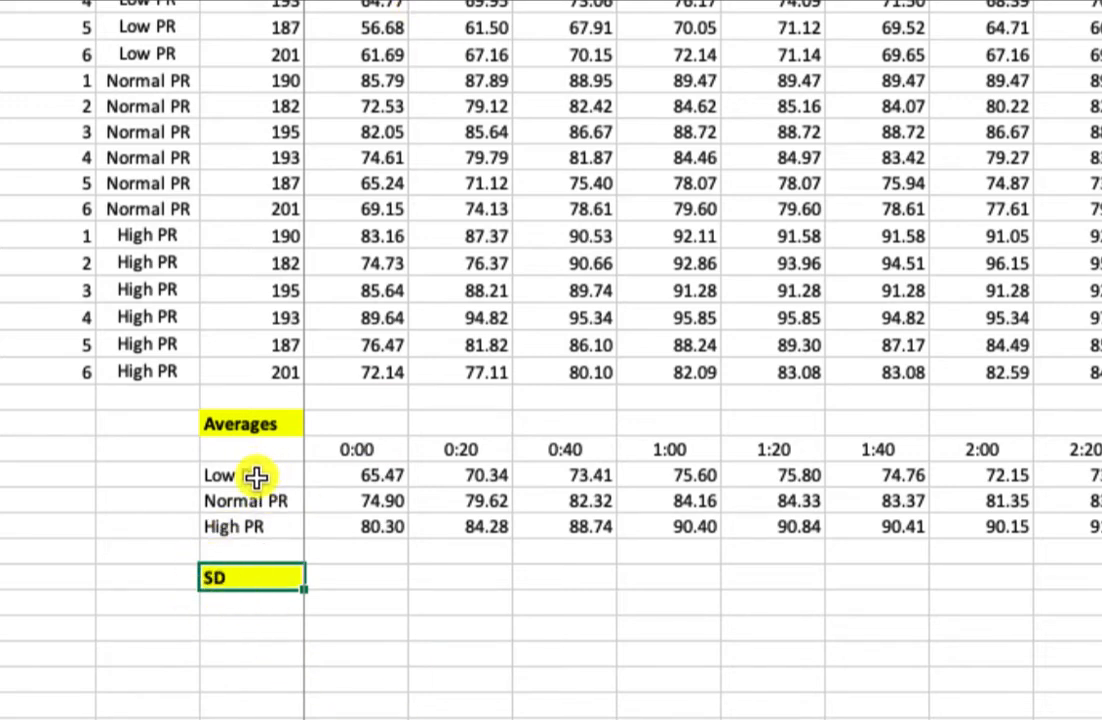
Copy the Low PR, Normal PR and High PR labels from the averages table into C50:C52 under the SD heading.
{"action": "left_click_drag", "start_coordinate": [250, 475], "coordinate": [262, 530]}
{"action": "key", "text": "super+c"}
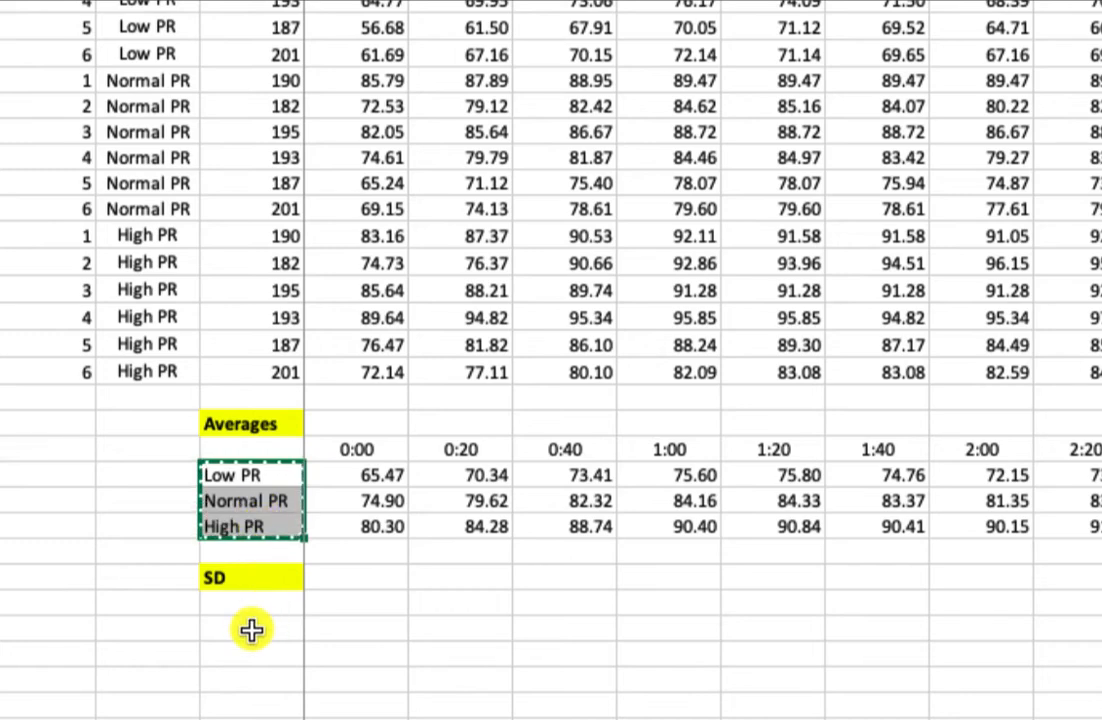
{"action": "left_click", "coordinate": [253, 628]}
{"action": "key", "text": "super+v"}
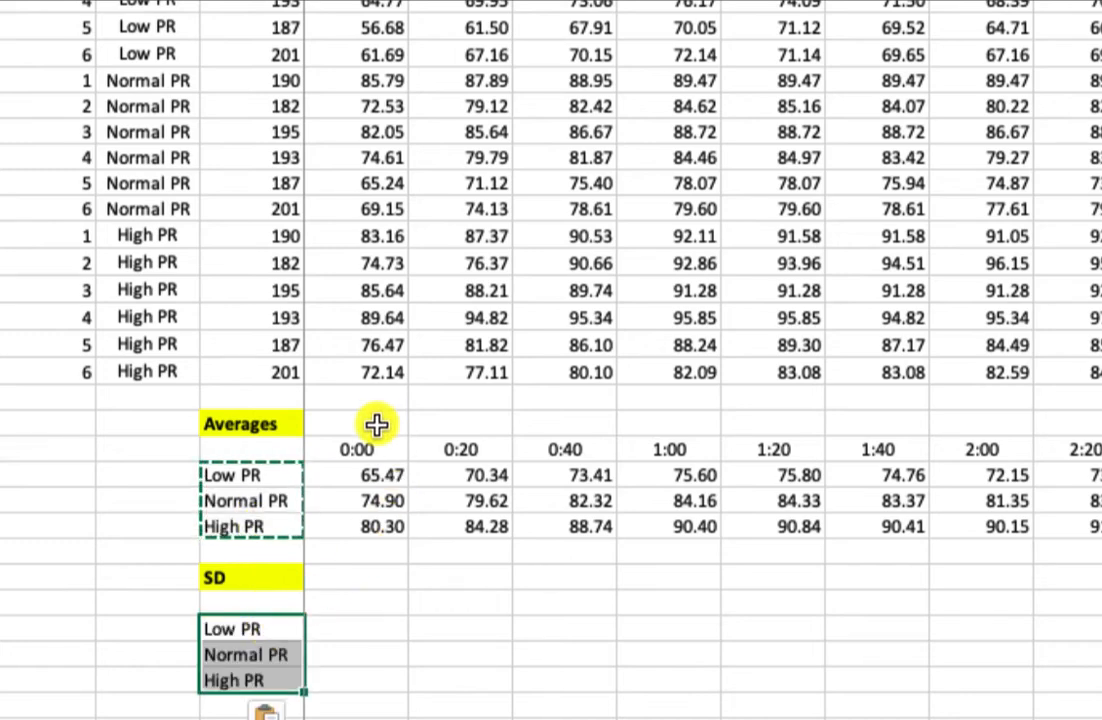
Copy the averages table's entire row of time headings, starting from 0:00 in D43.
{"action": "left_click", "coordinate": [349, 452]}
{"action": "key", "text": "super+shift+Right"}
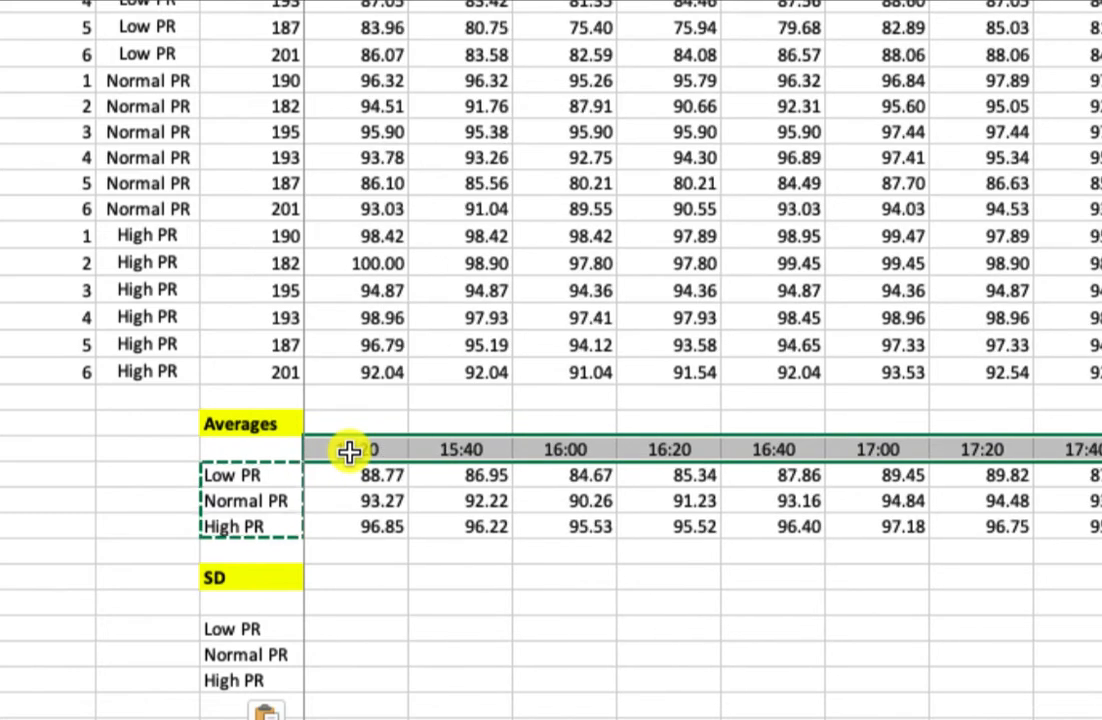
{"action": "key", "text": "super+c"}
{"action": "left_click", "coordinate": [349, 603]}
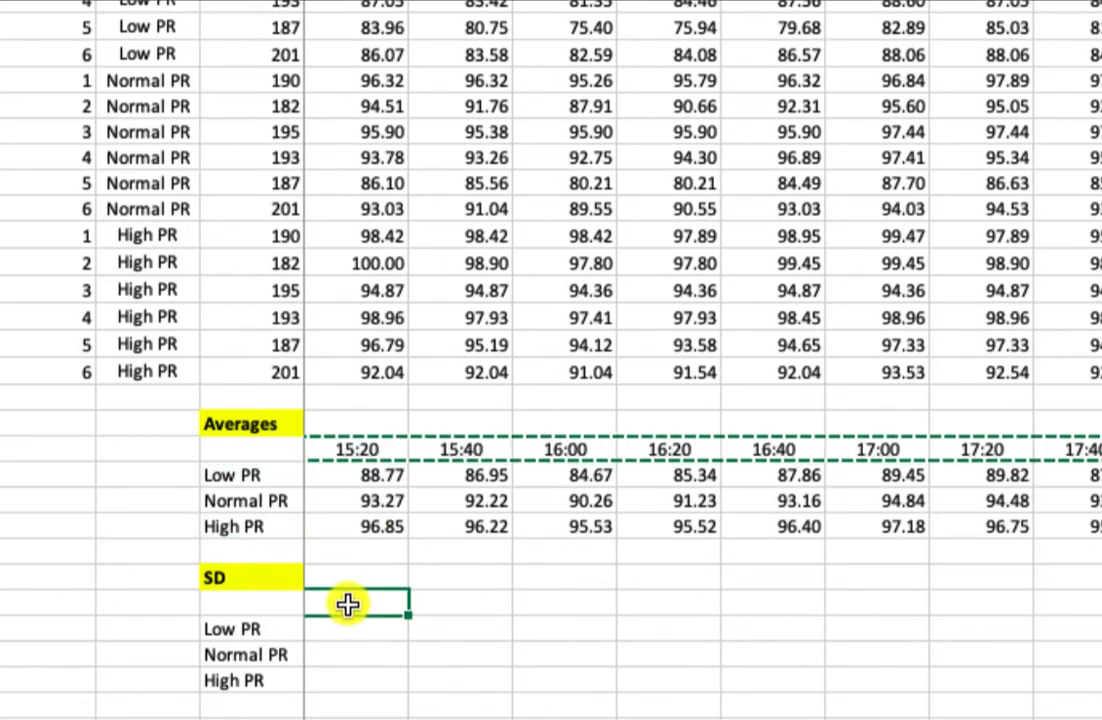
{"action": "key", "text": "super+v"}
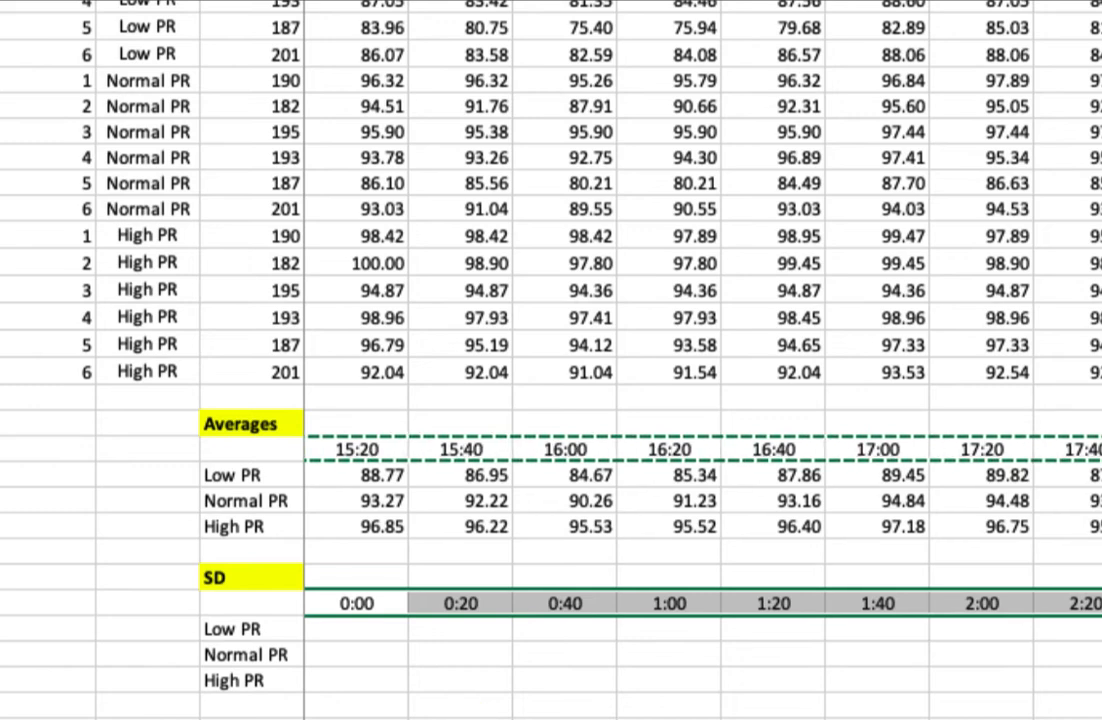
{"action": "key", "text": "Delete"}
Paste the copied time headings into the SD table, starting with 0:00 in D49.
{"action": "scroll", "coordinate": [376, 710], "scroll_direction": "left", "scroll_amount": 20}
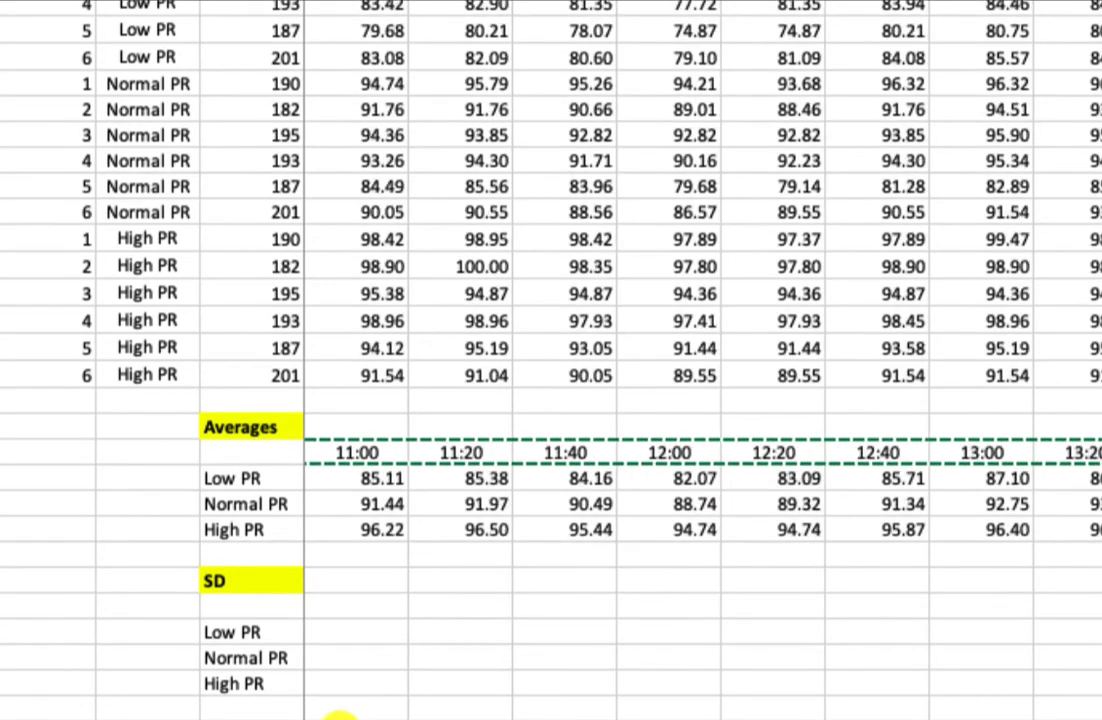
{"action": "left_click", "coordinate": [341, 604]}
{"action": "key", "text": "ctrl+v"}
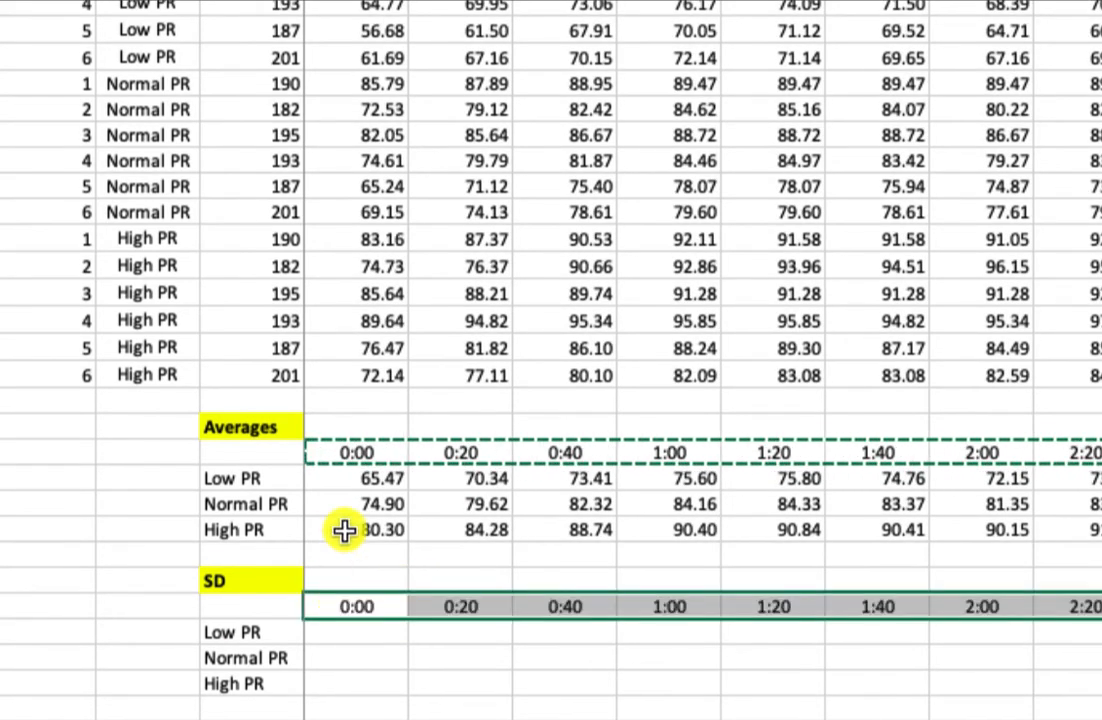
Calculate the Low PR standard deviation at 0:00 in D50 with =STDEV(D23:D28).
{"action": "left_click", "coordinate": [373, 630]}
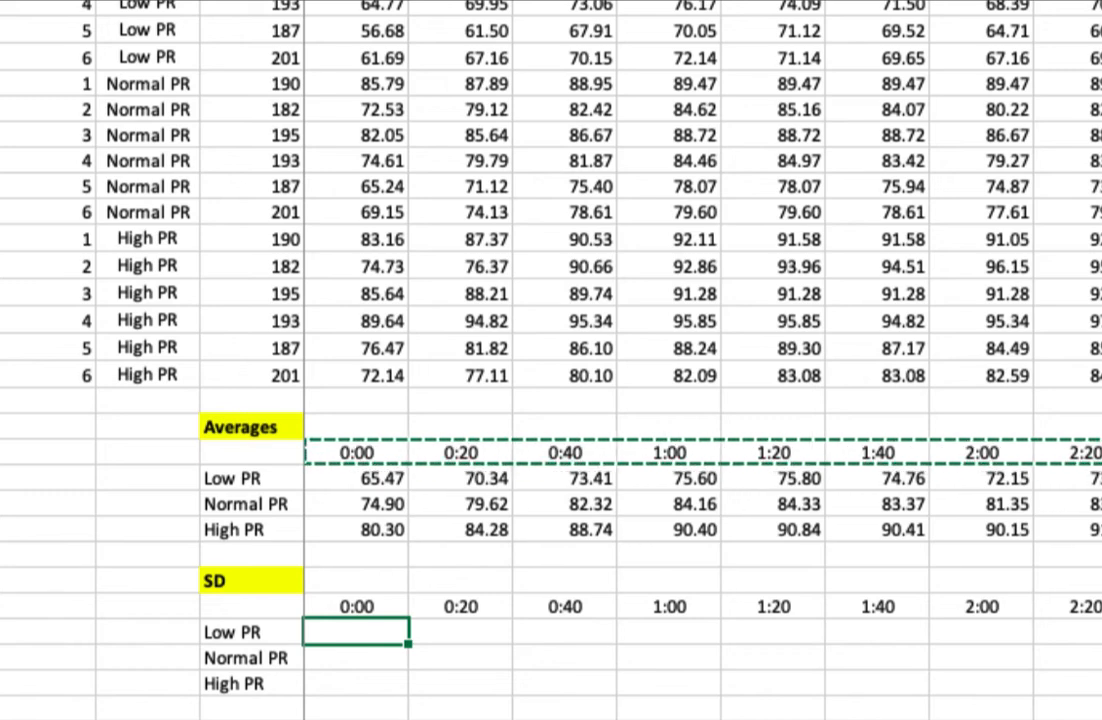
{"action": "type", "text": "="}
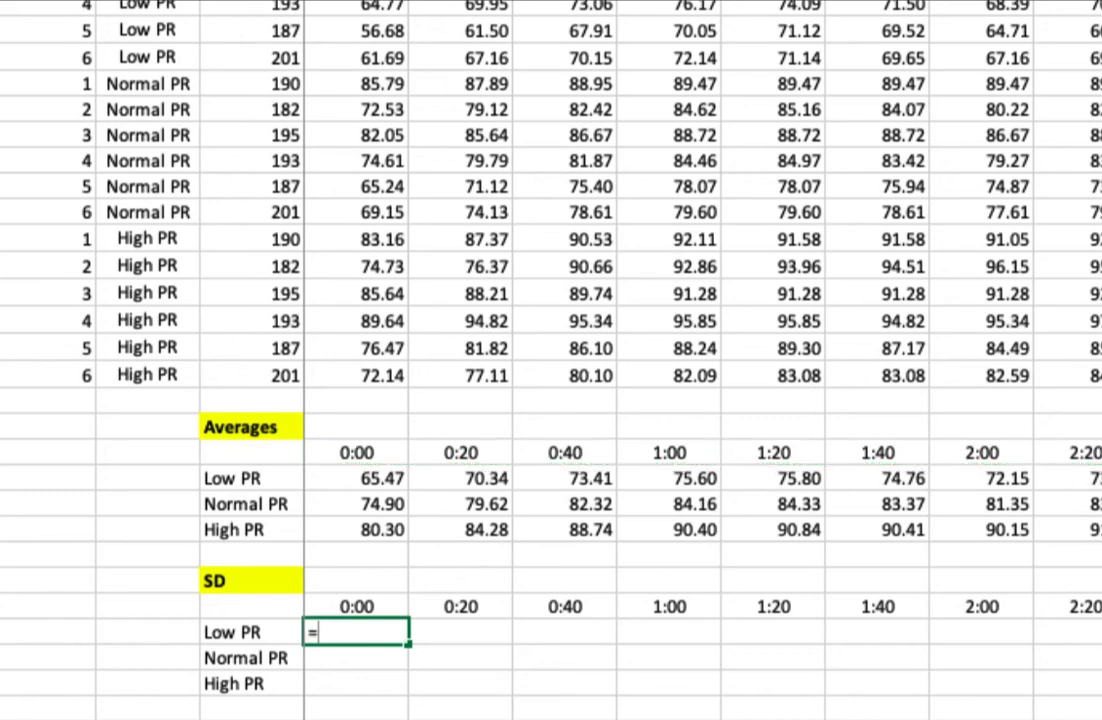
{"action": "type", "text": "stdev"}
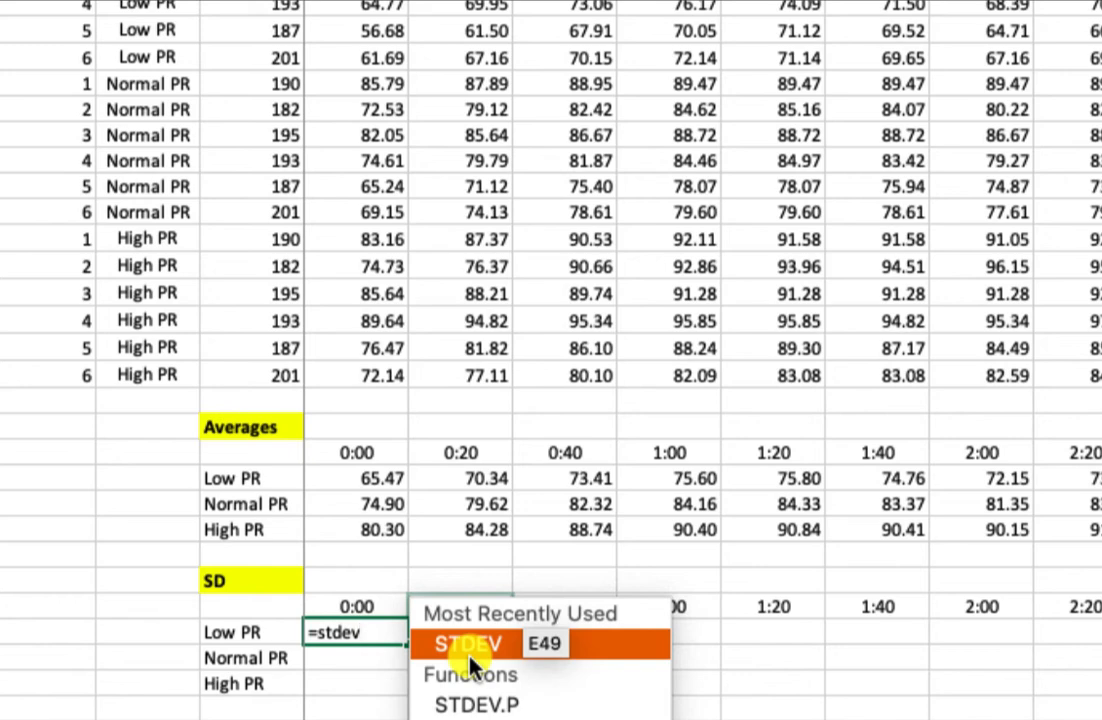
{"action": "type", "text": "("}
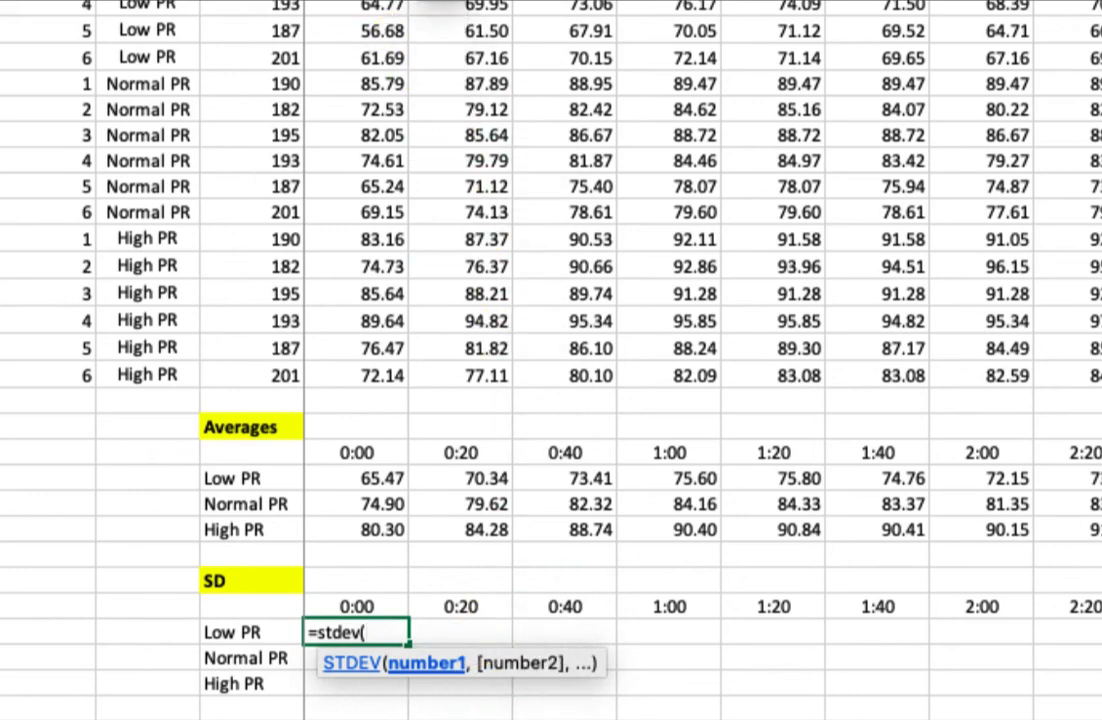
{"action": "left_click_drag", "start_coordinate": [360, 2], "coordinate": [364, 74]}
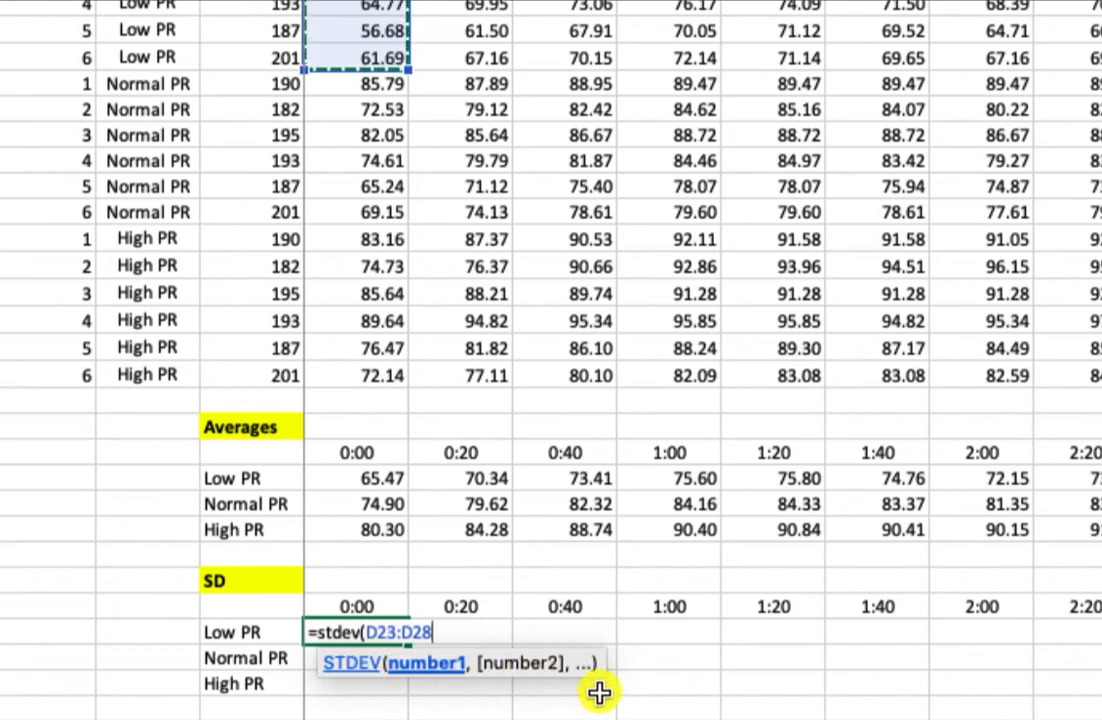
{"action": "type", "text": ")"}
{"action": "key", "text": "Return"}
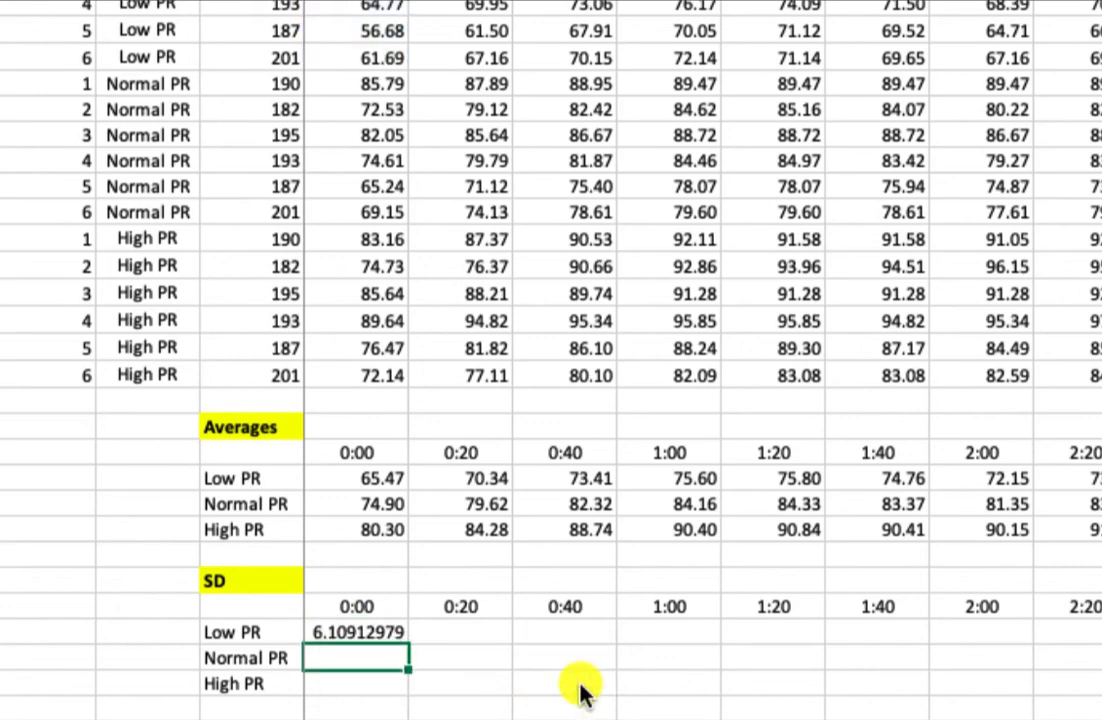
Reduce the Low PR standard deviation in D50 to two decimal places.
{"action": "left_click", "coordinate": [366, 631]}
{"action": "left_click", "coordinate": [840, 1]}
{"action": "left_click", "coordinate": [840, 1]}
{"action": "left_click", "coordinate": [840, 1]}
{"action": "left_click", "coordinate": [840, 1]}
{"action": "left_click", "coordinate": [840, 1]}
{"action": "left_click", "coordinate": [840, 1]}
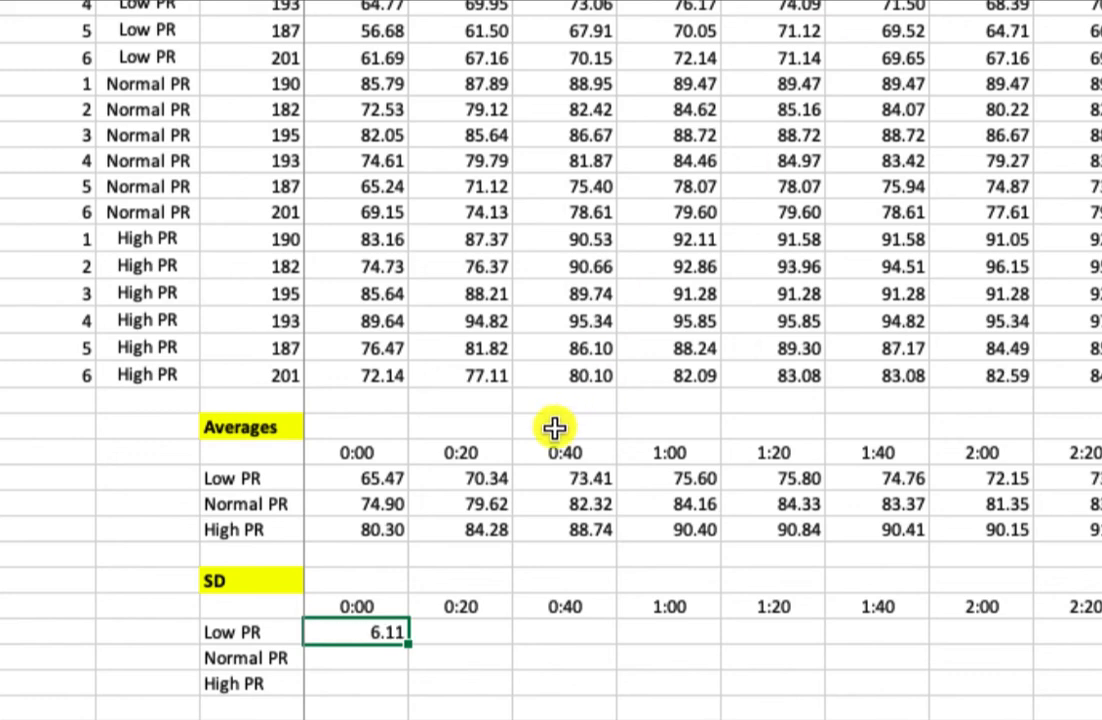
Fill the STDEV formula down to D52 and correct its ranges to D29:D34 for Normal PR and D35:D40 for High PR.
{"action": "left_click_drag", "start_coordinate": [406, 643], "coordinate": [344, 664]}
{"action": "double_click", "coordinate": [340, 655]}
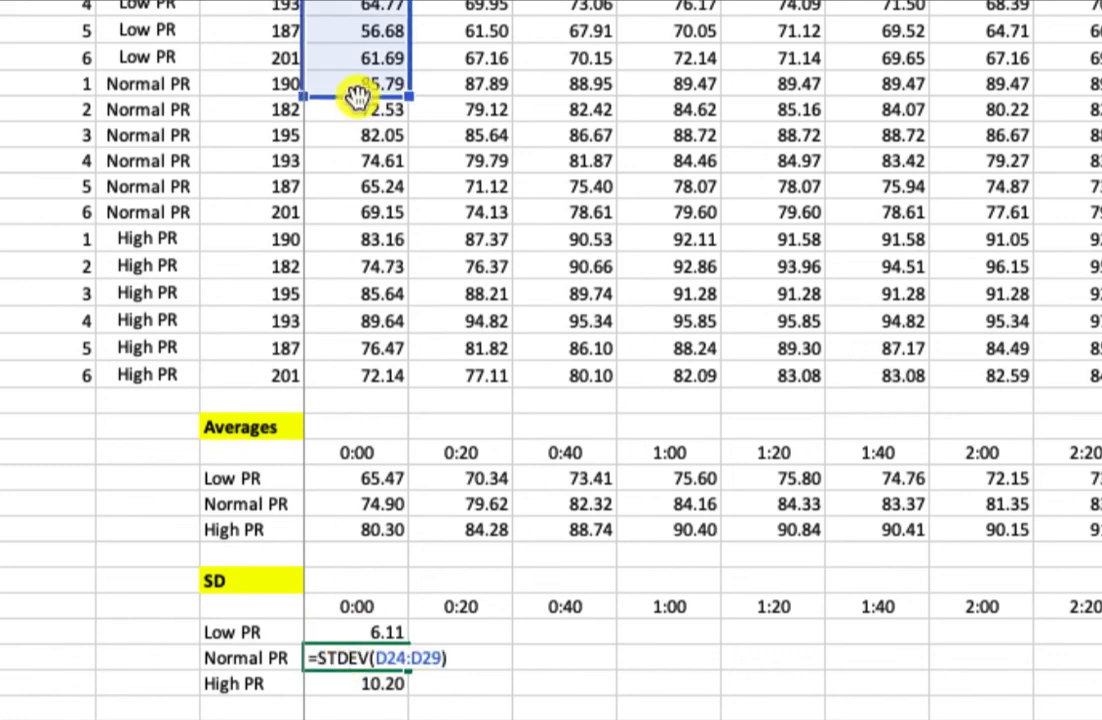
{"action": "left_click_drag", "start_coordinate": [352, 84], "coordinate": [344, 213]}
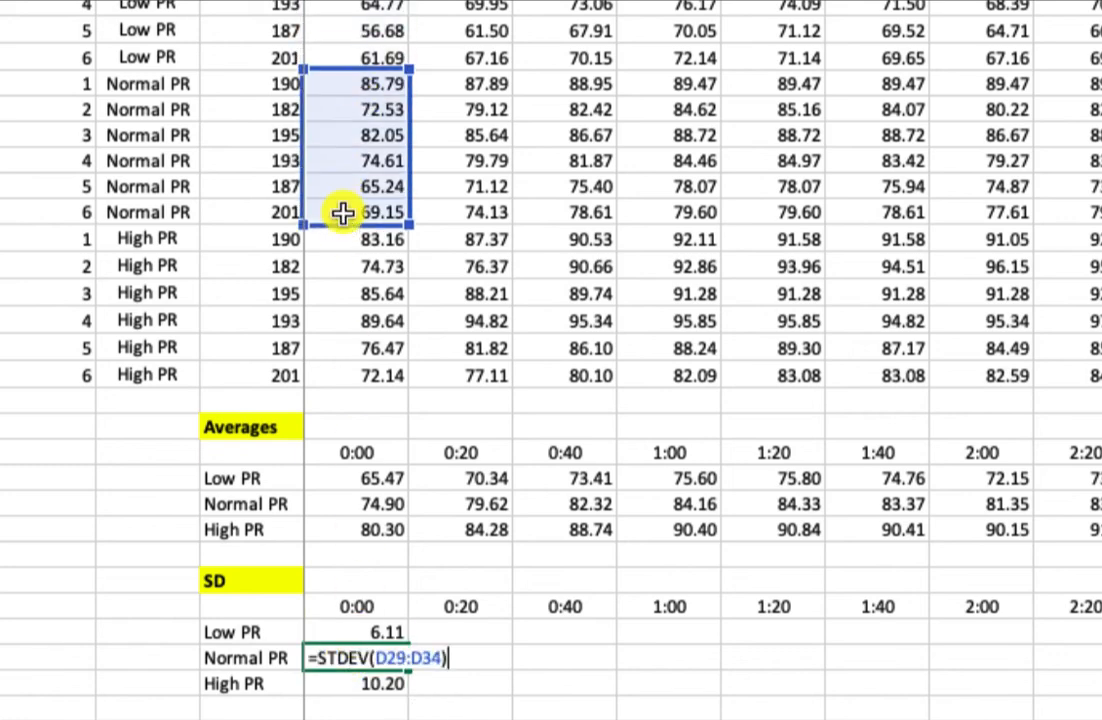
{"action": "key", "text": "Return"}
{"action": "double_click", "coordinate": [355, 682]}
{"action": "left_click_drag", "start_coordinate": [357, 119], "coordinate": [344, 376]}
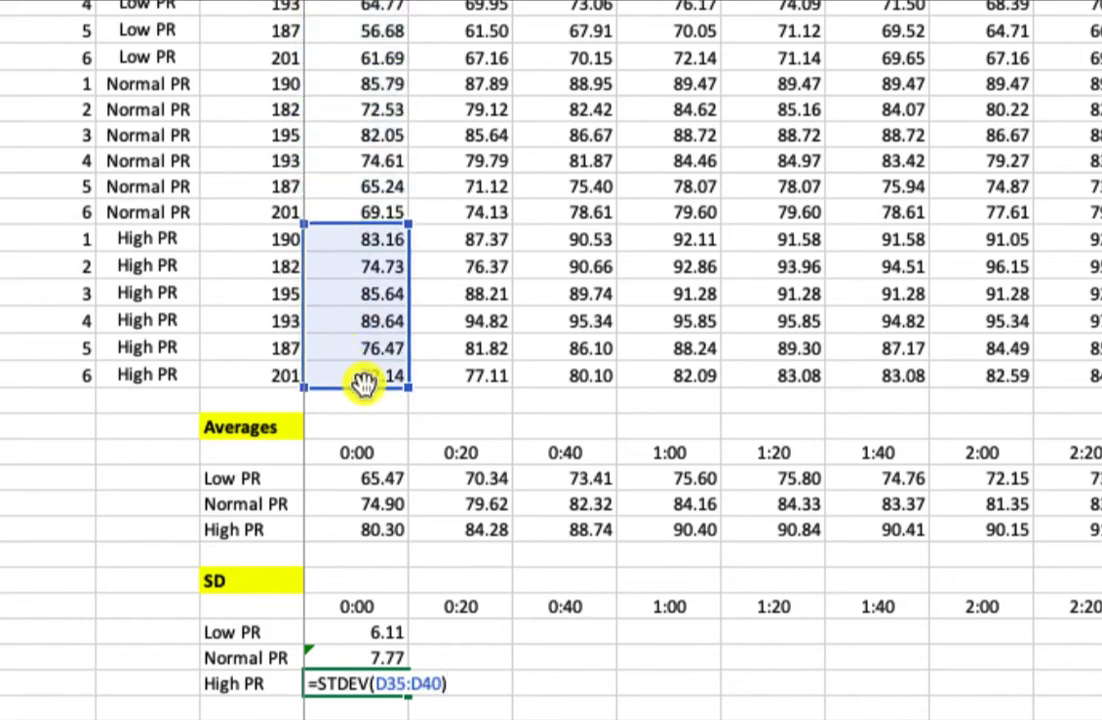
{"action": "key", "text": "Return"}
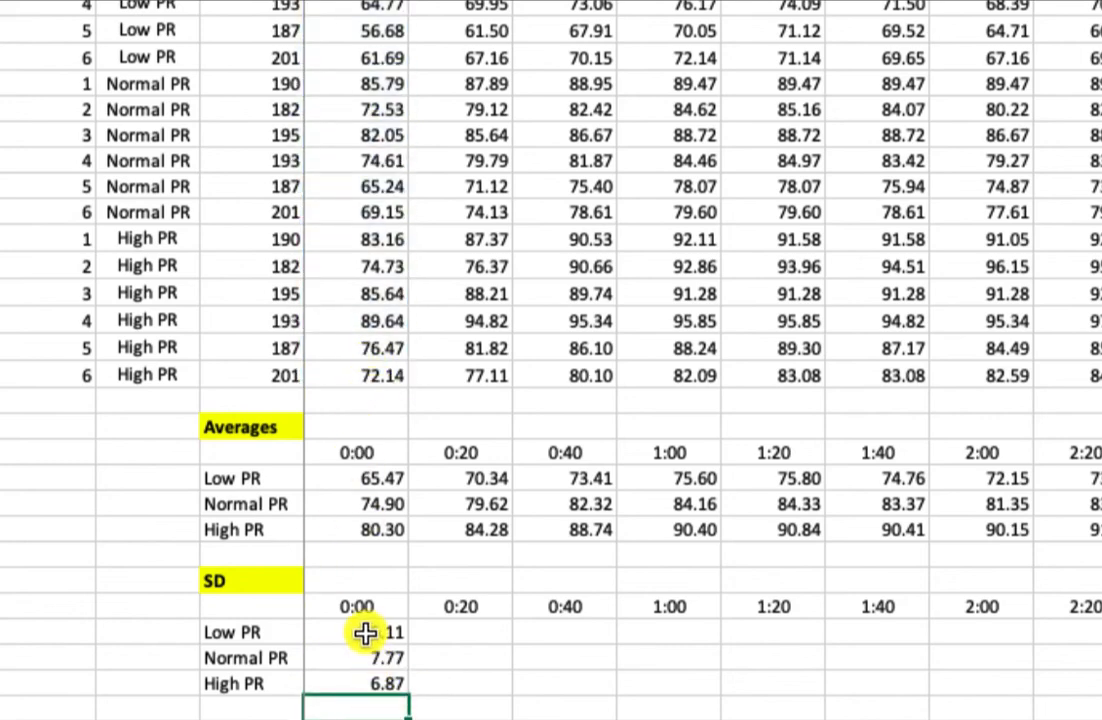
Fill the three standard deviations in D50:D52 across all the time columns of the SD table.
{"action": "left_click_drag", "start_coordinate": [365, 632], "coordinate": [362, 684]}
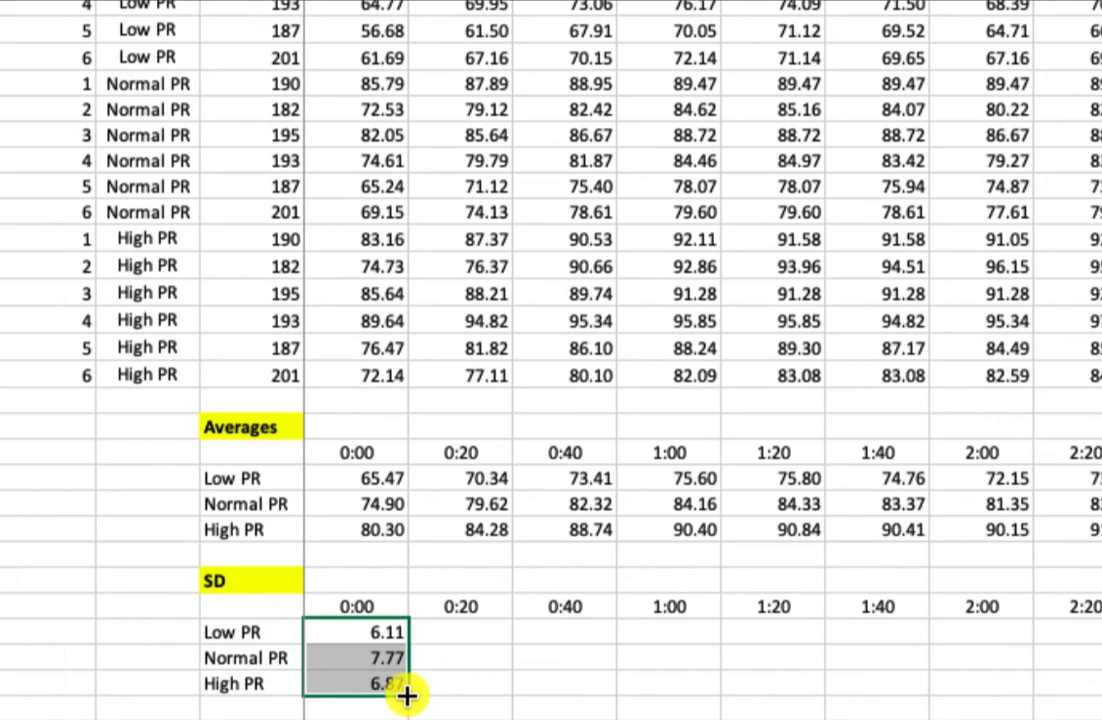
{"action": "left_click_drag", "start_coordinate": [408, 697], "coordinate": [1100, 690]}
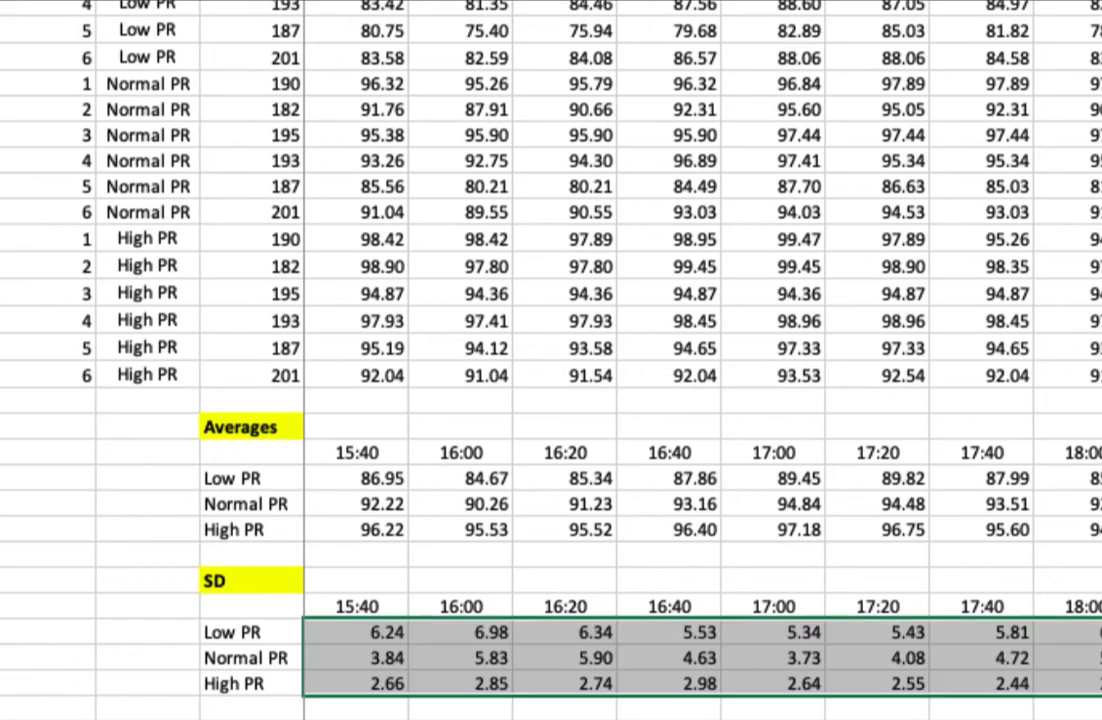
{"action": "scroll", "coordinate": [550, 360], "scroll_direction": "left", "scroll_amount": 20}
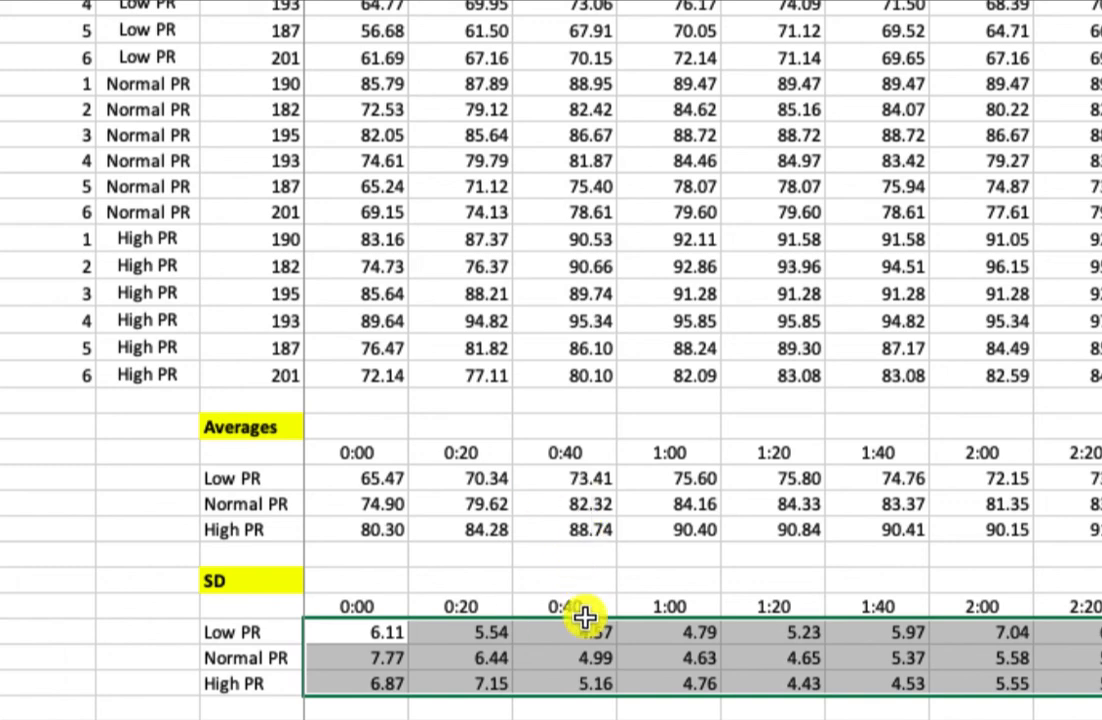
{"action": "left_click", "coordinate": [536, 479]}
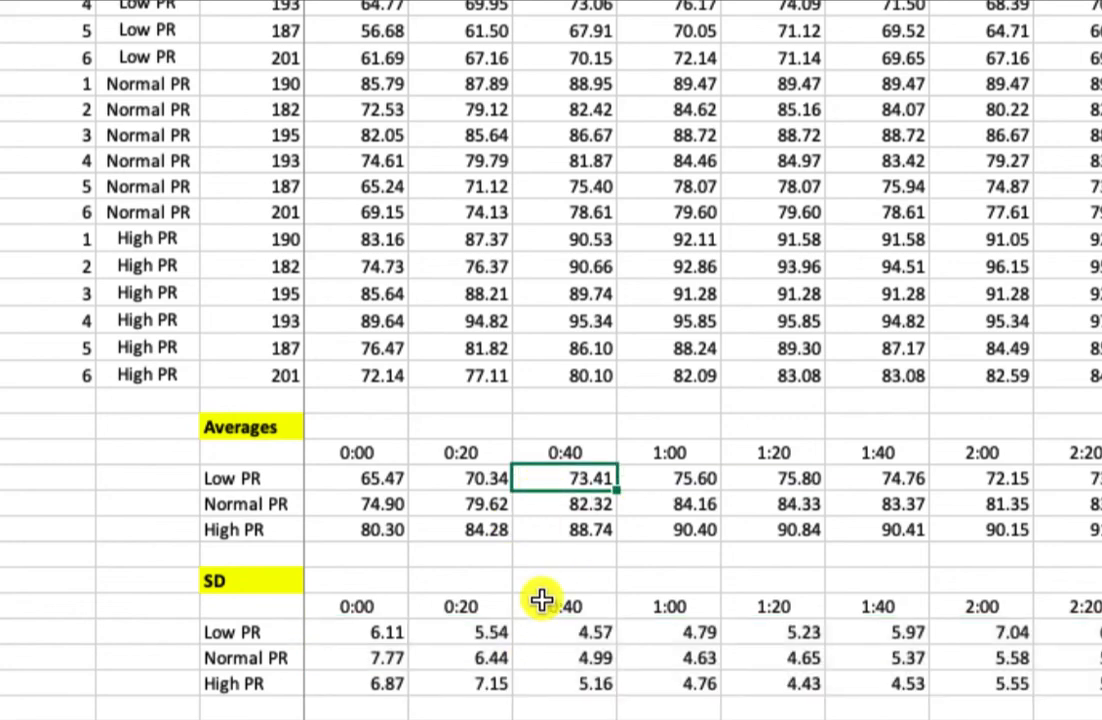
{"action": "left_click", "coordinate": [255, 427]}
{"action": "left_click", "coordinate": [260, 580]}
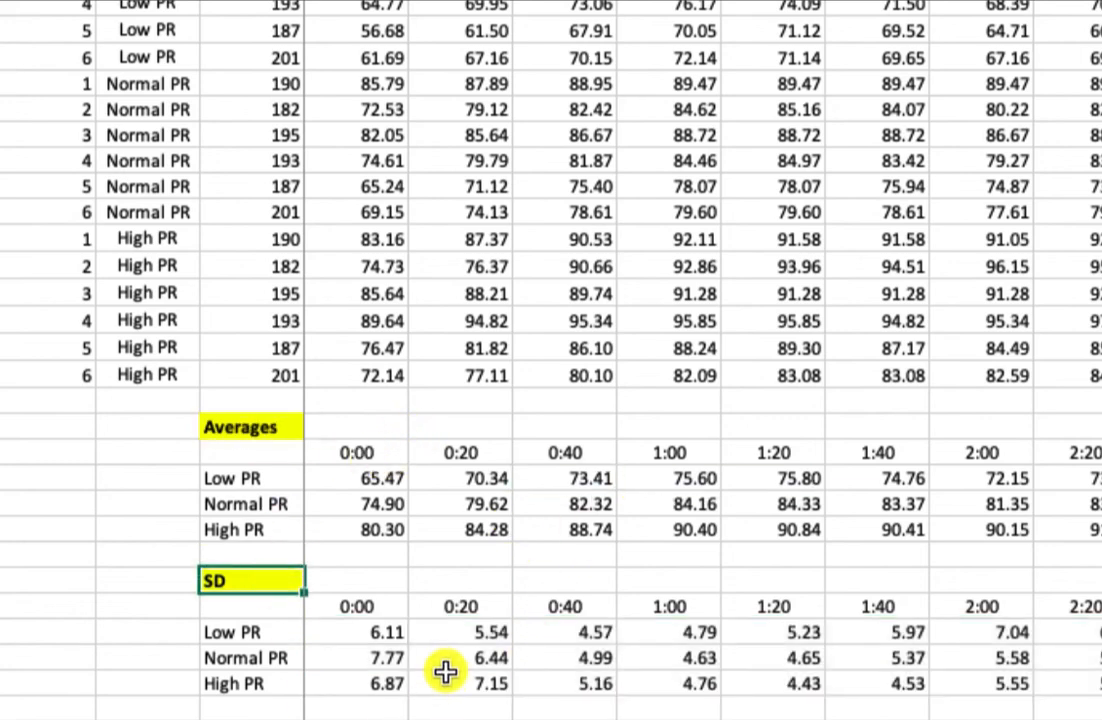